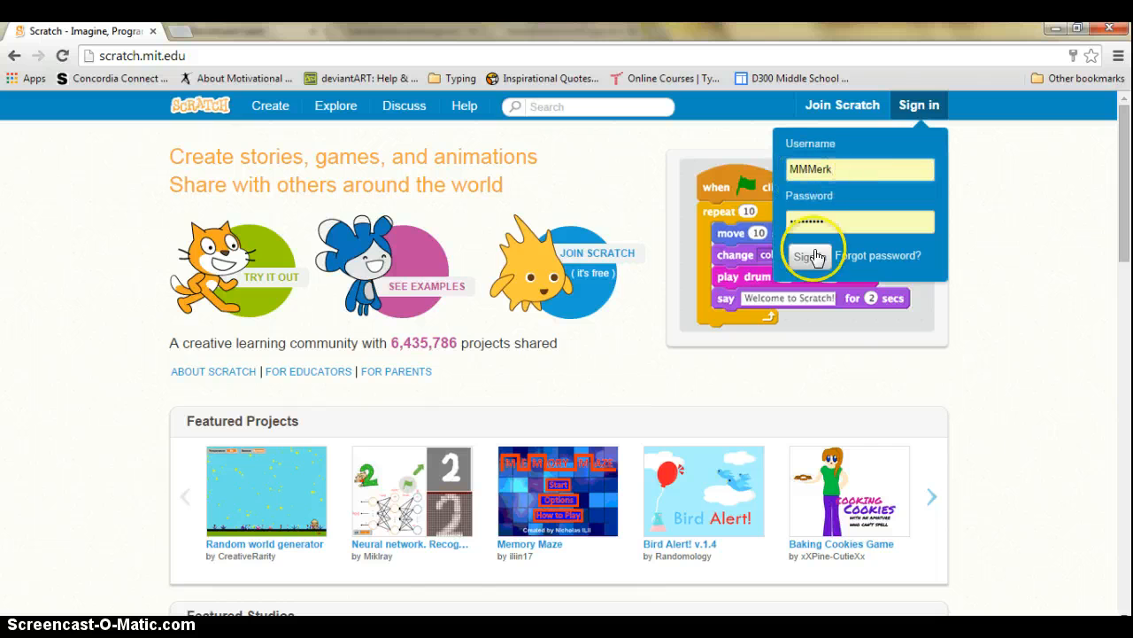
Sign in to the Scratch account with its username and password
left_click(810, 256)
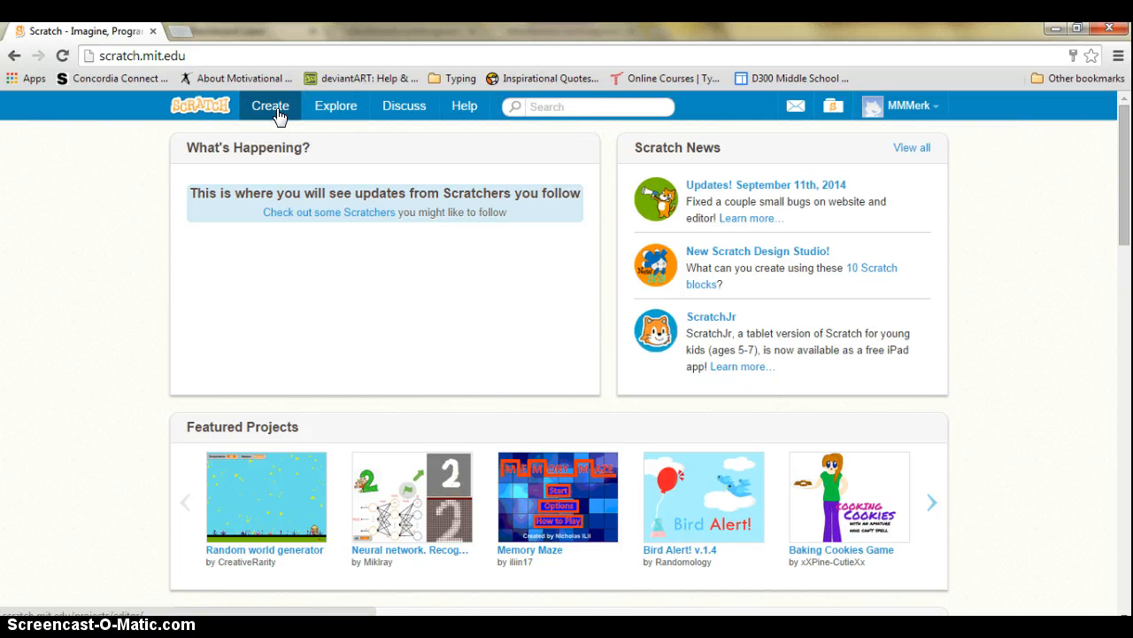
Search for the account's username, go to its profile, and open the dance party project
left_click(589, 107)
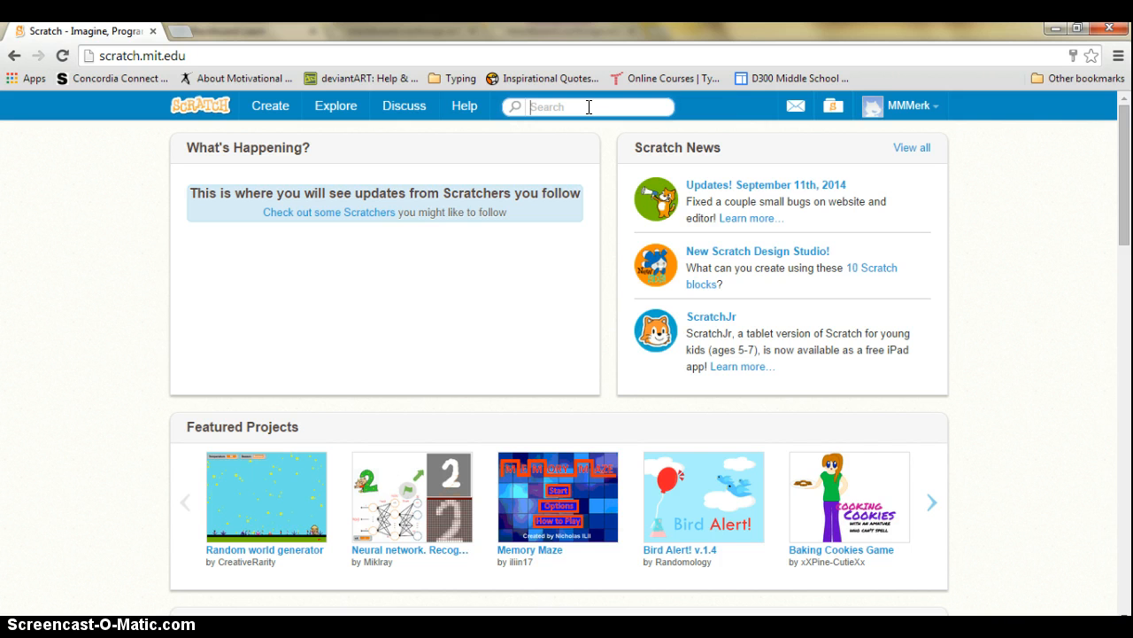
type("MMMerk")
key("Return")
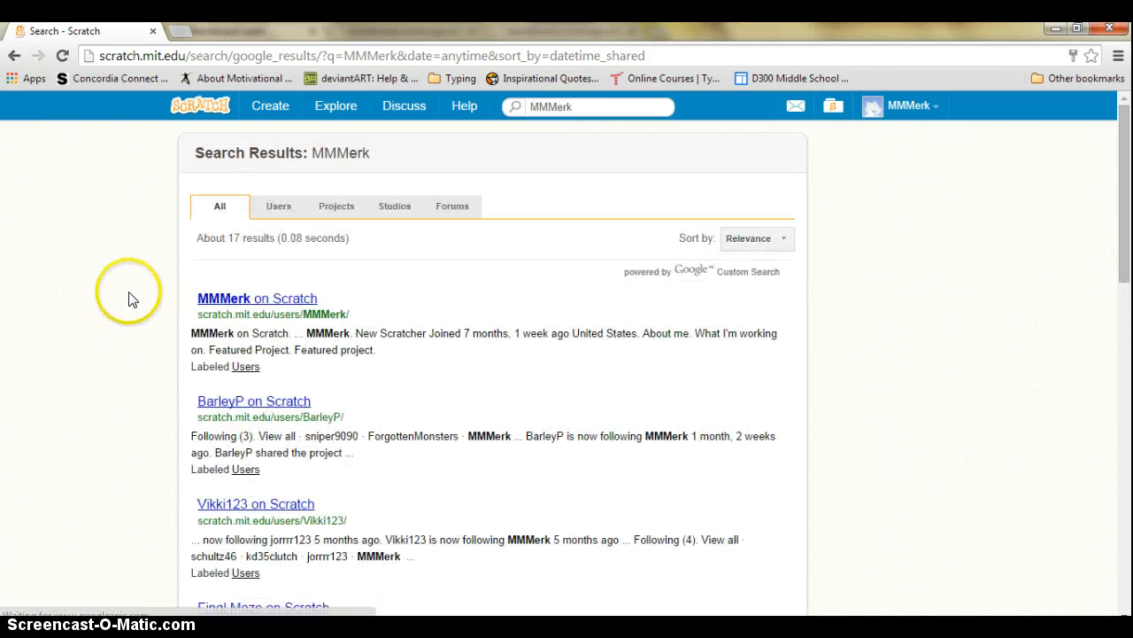
left_click(224, 301)
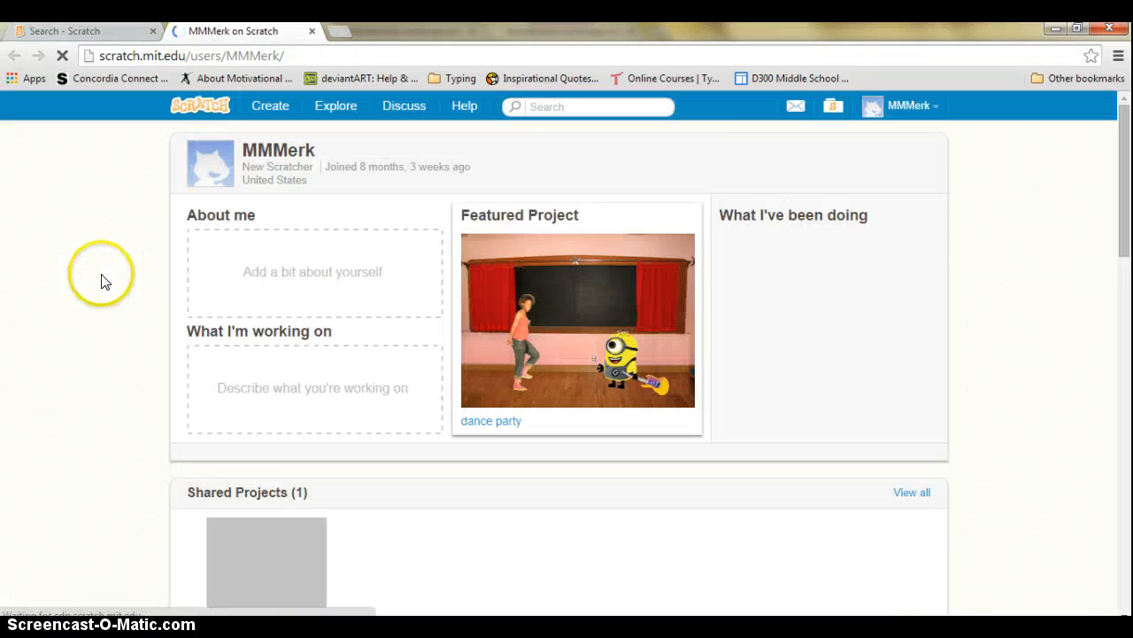
scroll(98, 248, "down", 1)
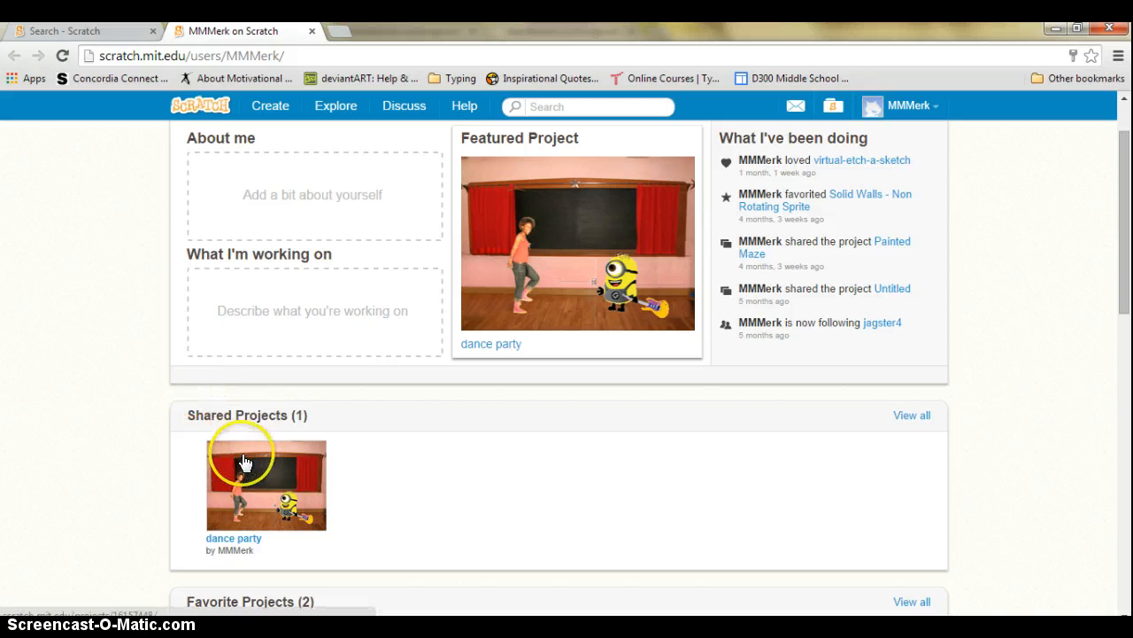
left_click(255, 479)
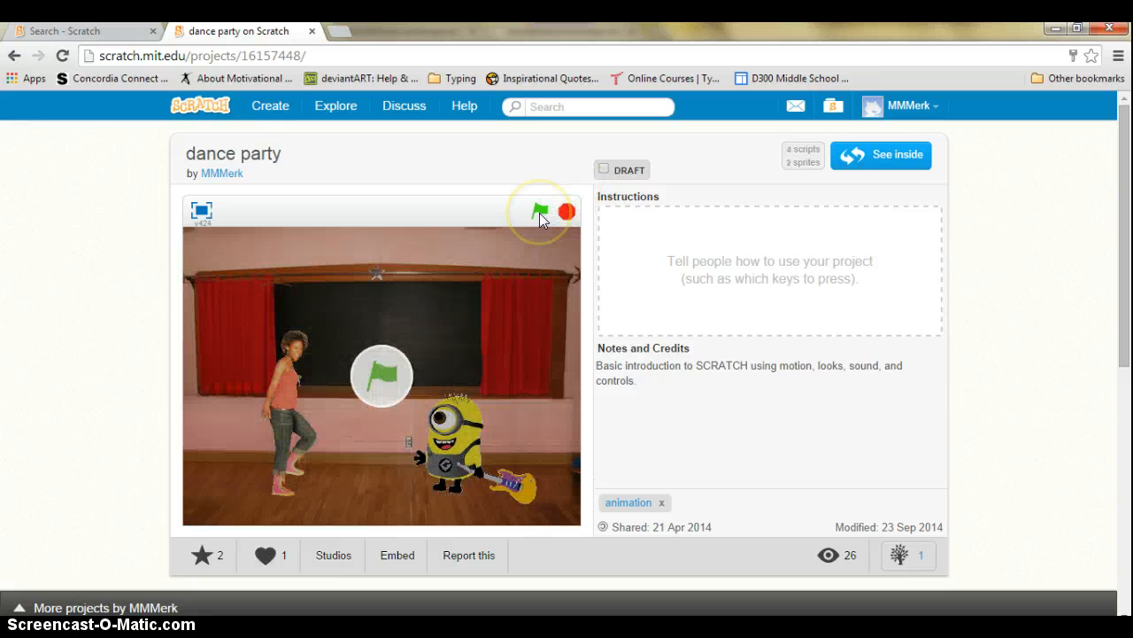
Save Cassy's 'when I receive your turn' script to the Backpack, then return home
left_click(896, 158)
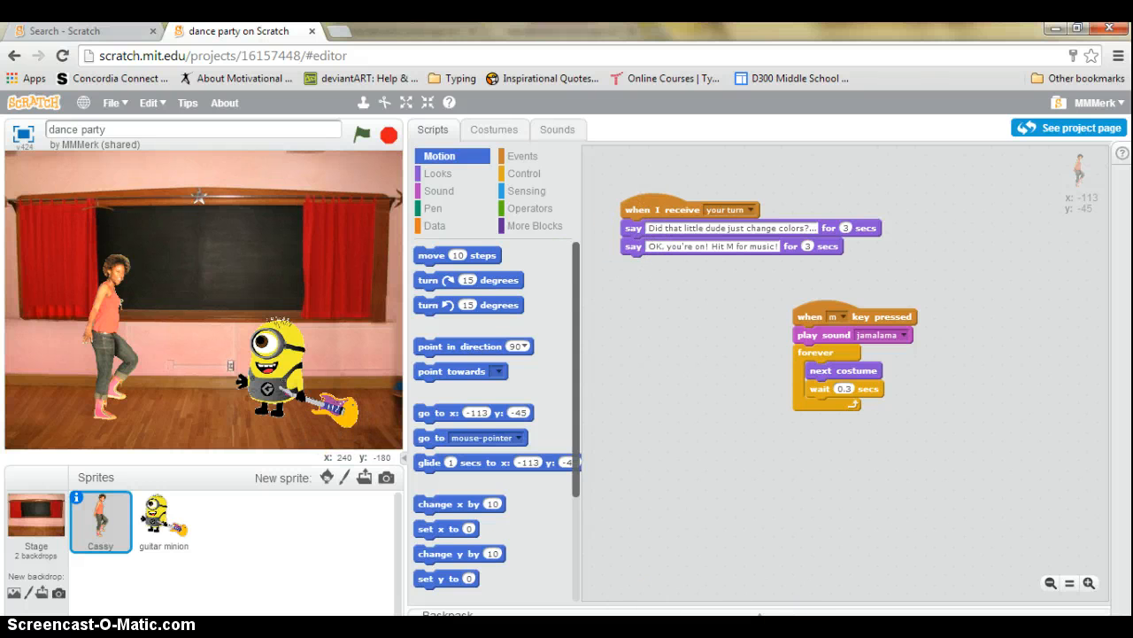
left_click(764, 615)
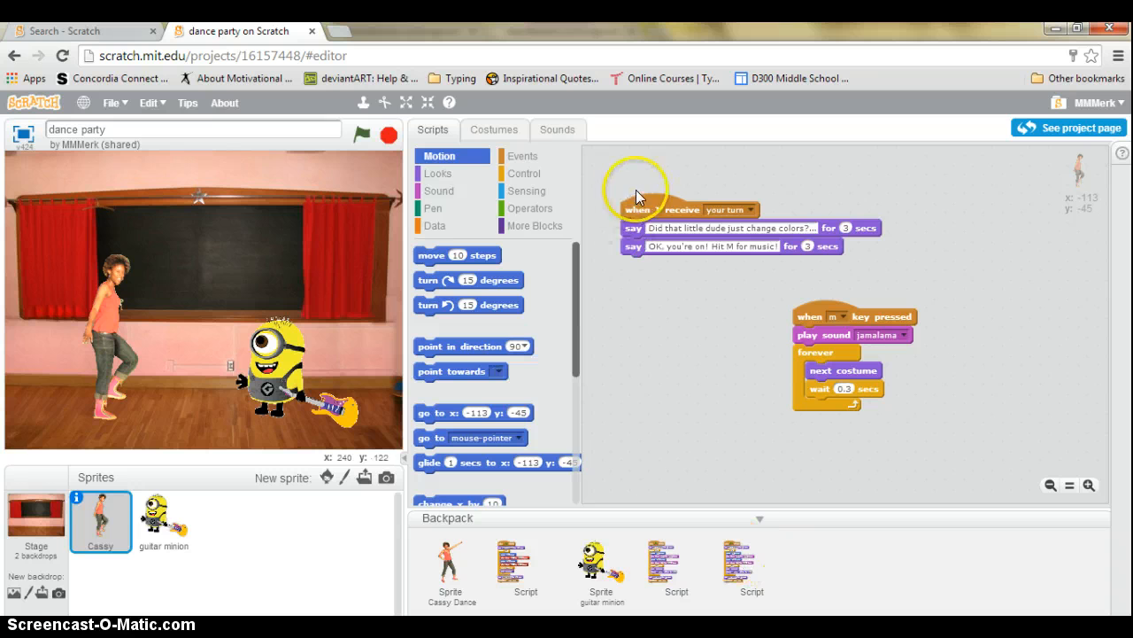
left_click_drag(669, 206, 810, 551)
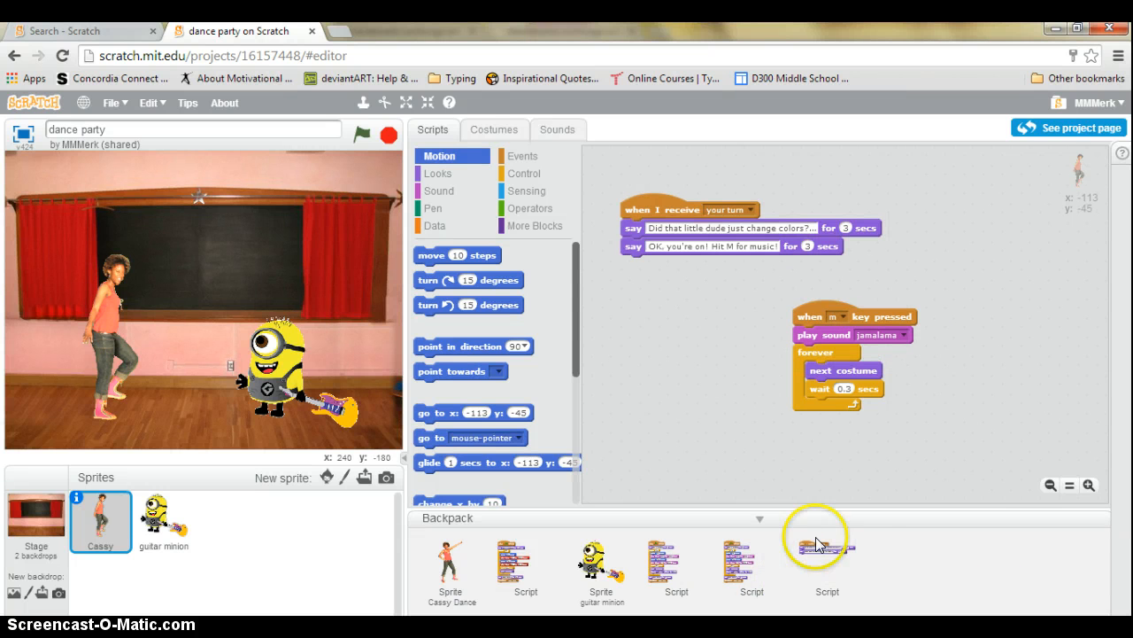
left_click(33, 104)
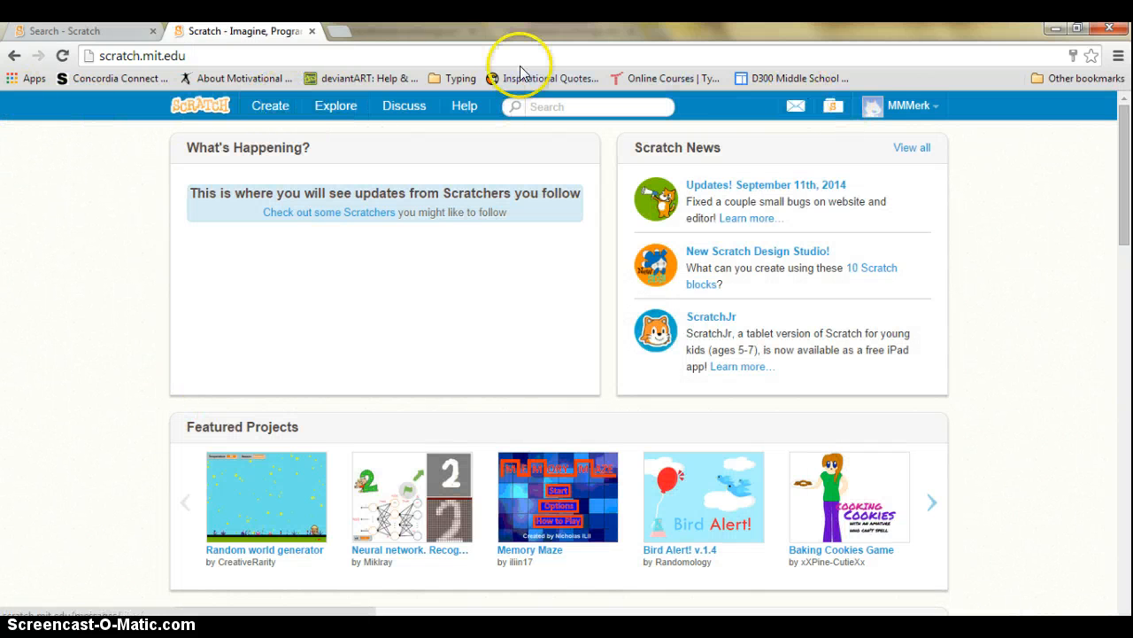
Create new project Untitled-8 and expand the Backpack to list the saved sprites and scripts
left_click(271, 107)
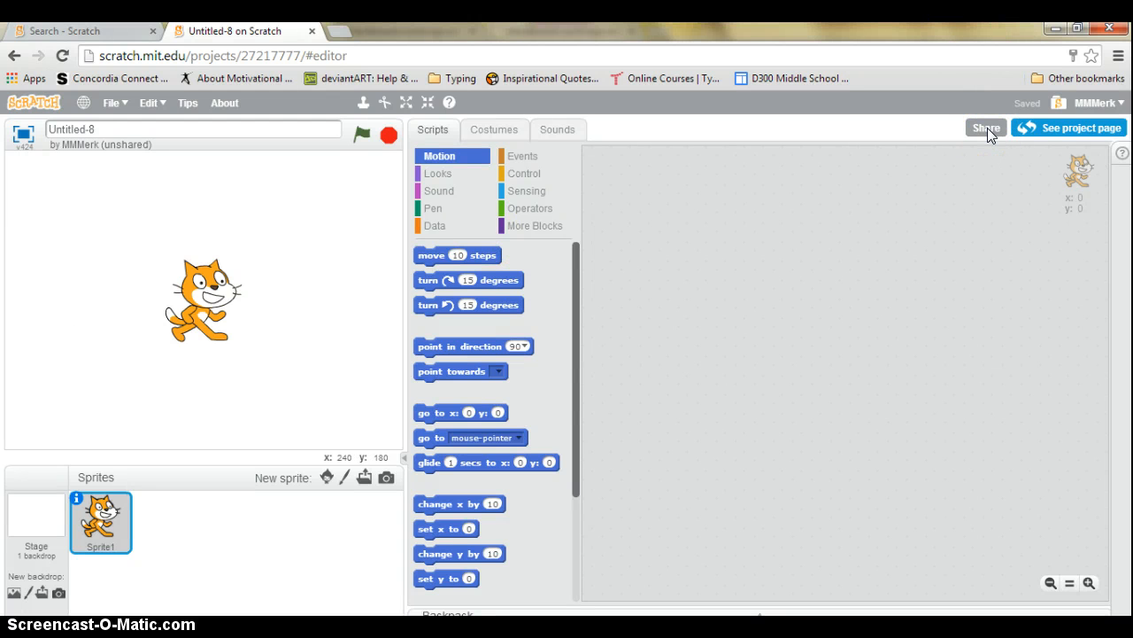
left_click(764, 618)
left_click(747, 570)
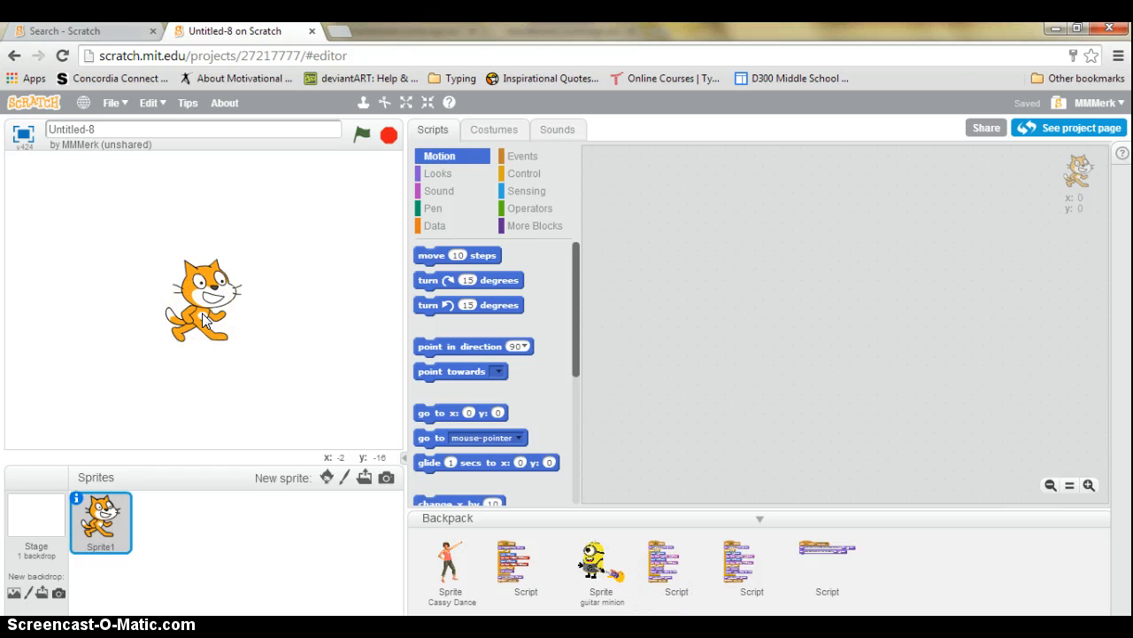
left_click_drag(673, 563, 696, 331)
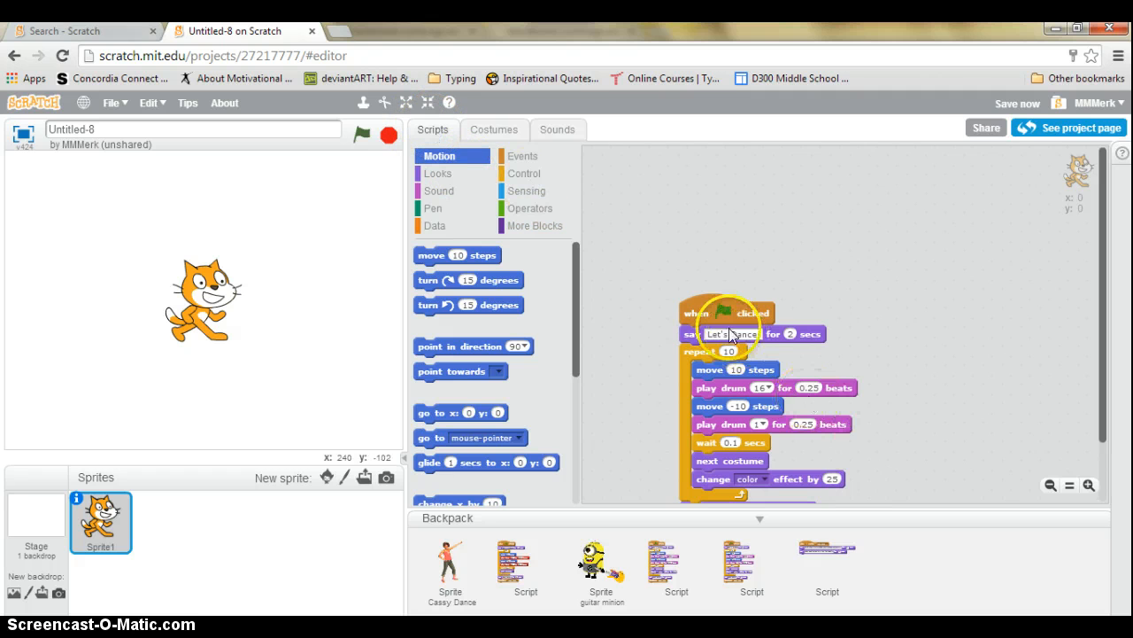
left_click_drag(690, 301, 672, 251)
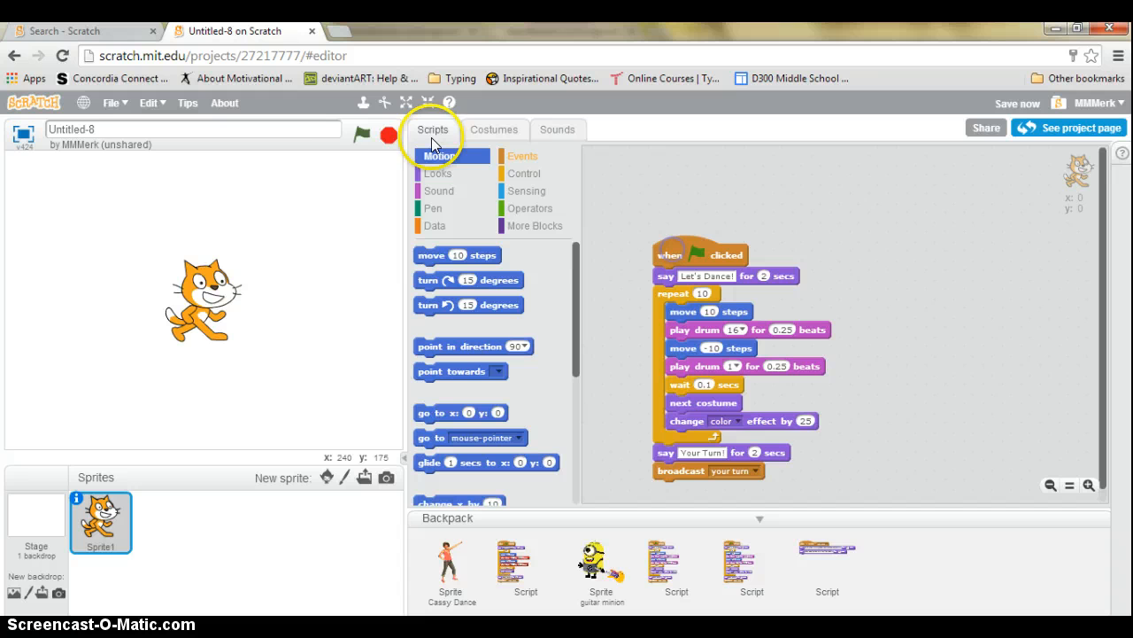
left_click(362, 133)
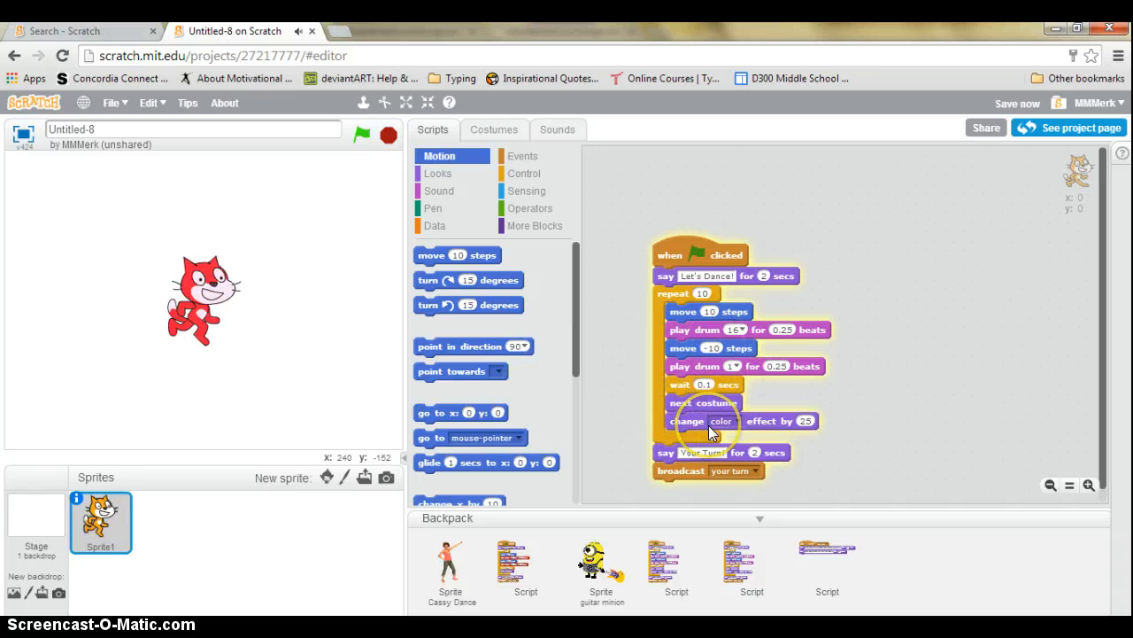
left_click(389, 135)
left_click_drag(686, 254, 456, 434)
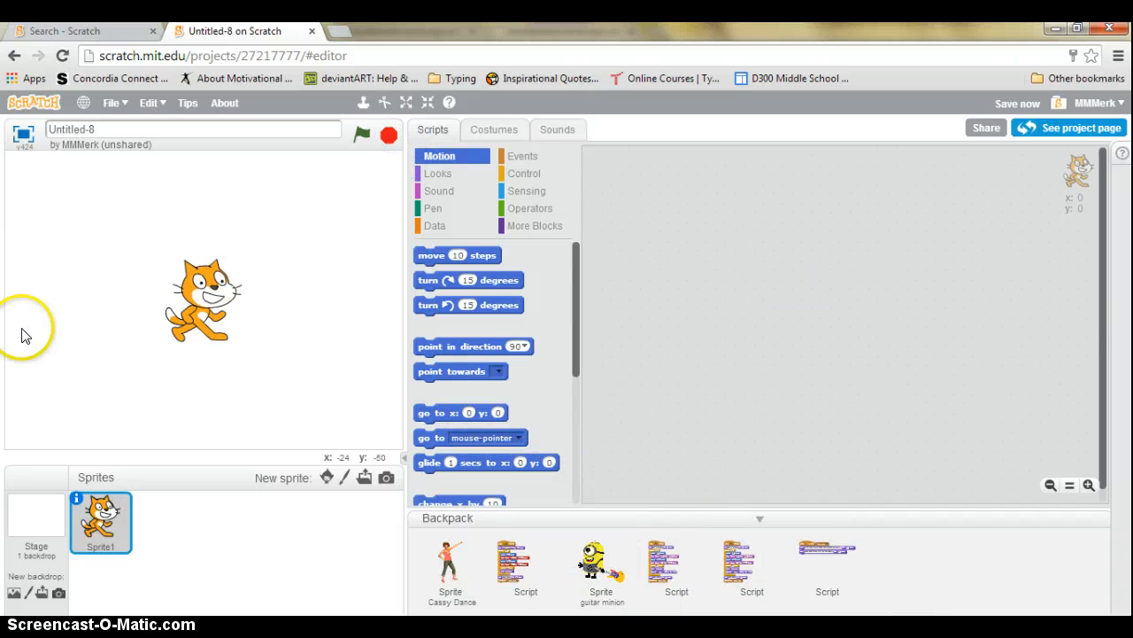
left_click_drag(115, 519, 784, 521)
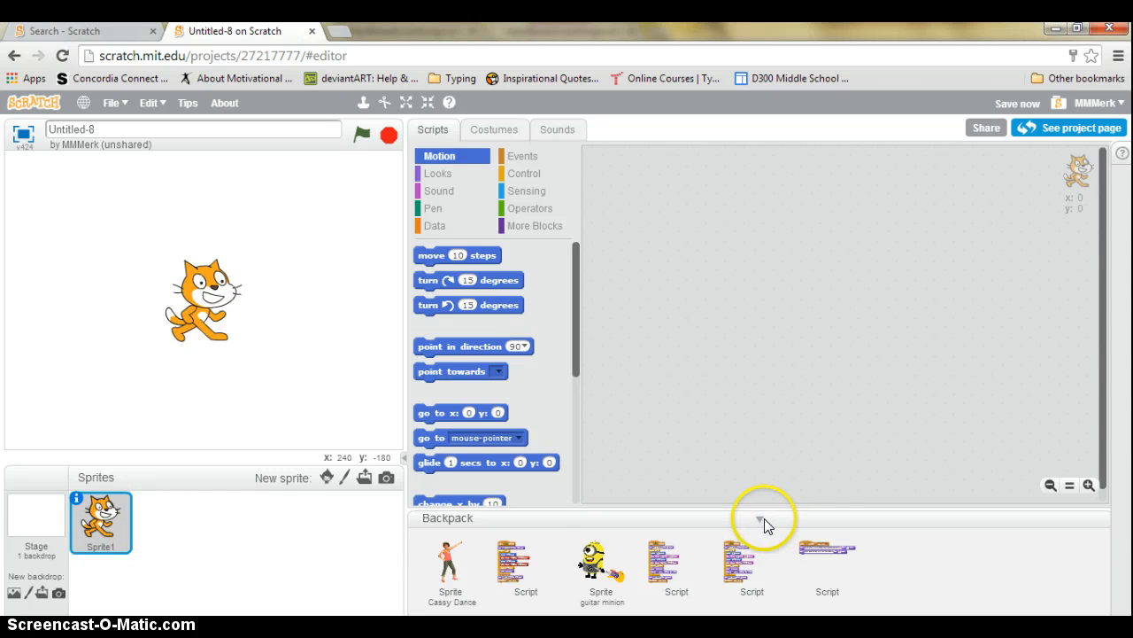
Retitle the project 'Final Dance Party' and delete the default cat sprite Sprite1
left_click(763, 520)
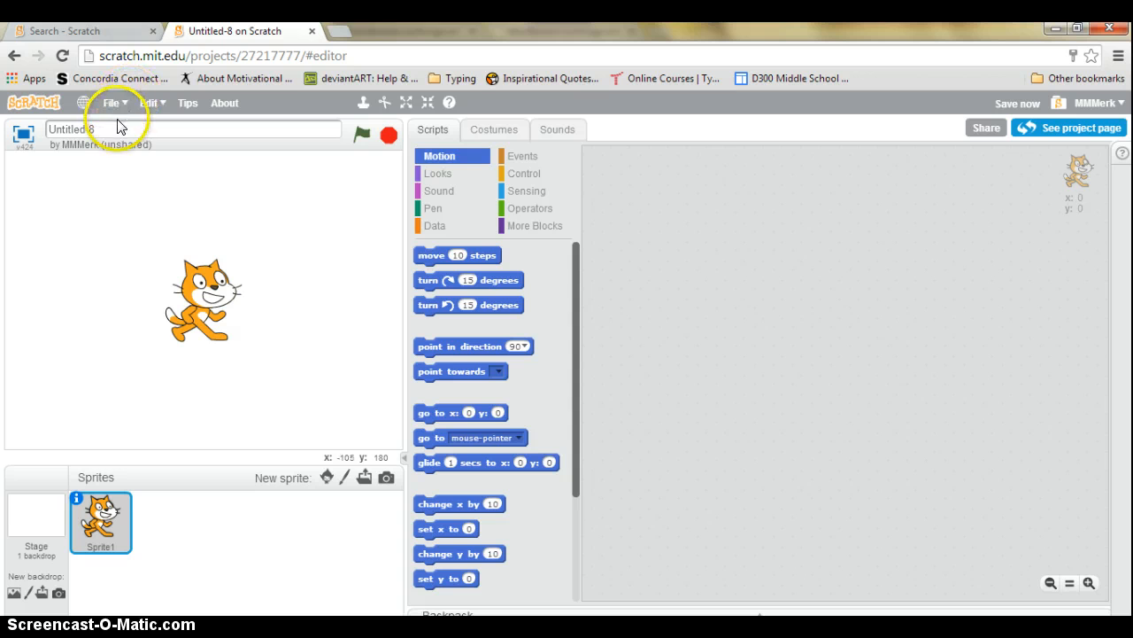
left_click(49, 130)
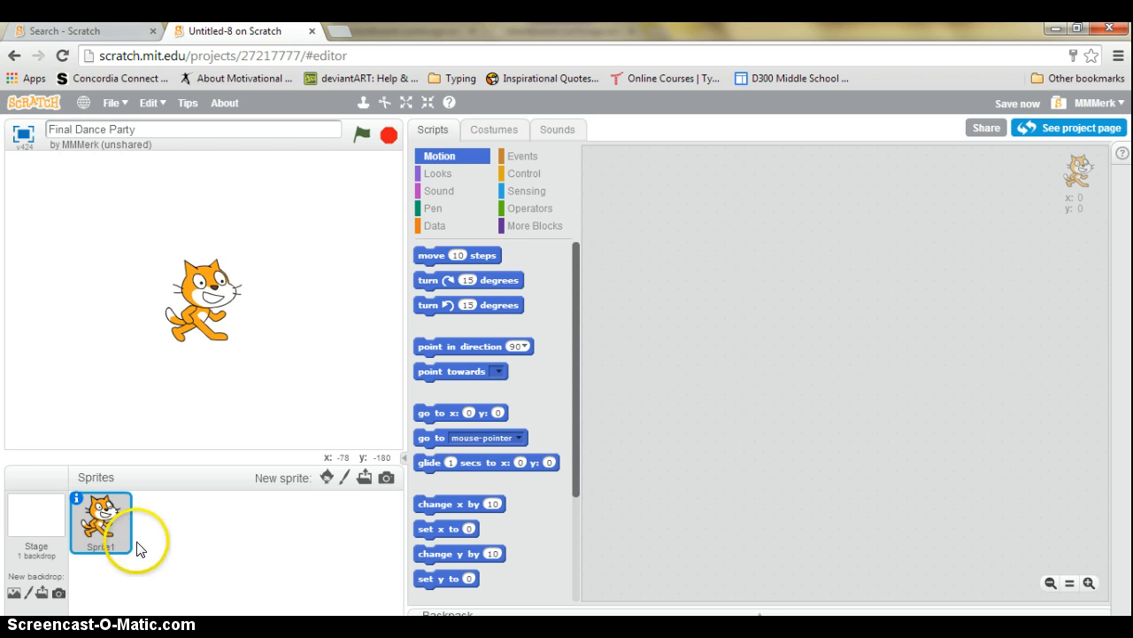
right_click(104, 505)
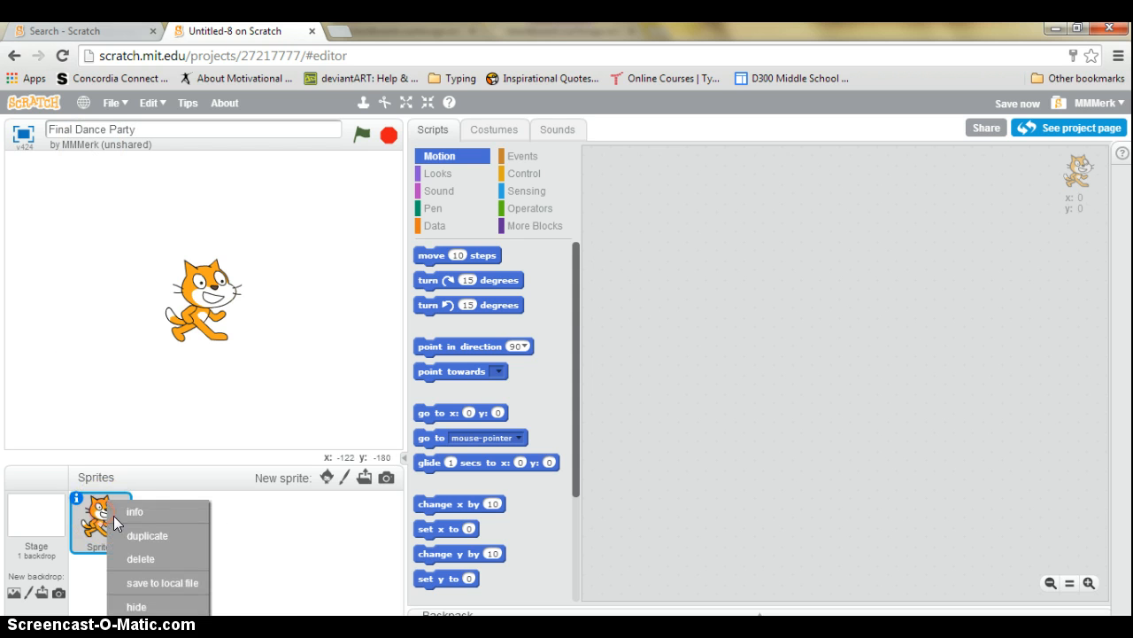
left_click(140, 558)
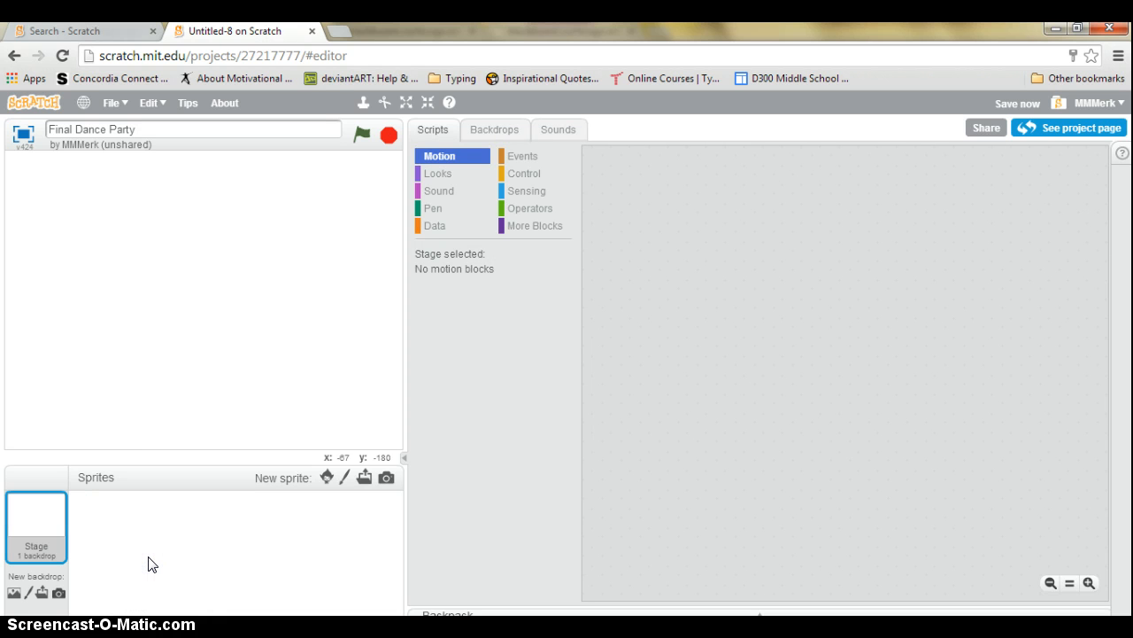
Pick the boardwalk backdrop from the backdrop library for the stage
left_click(13, 593)
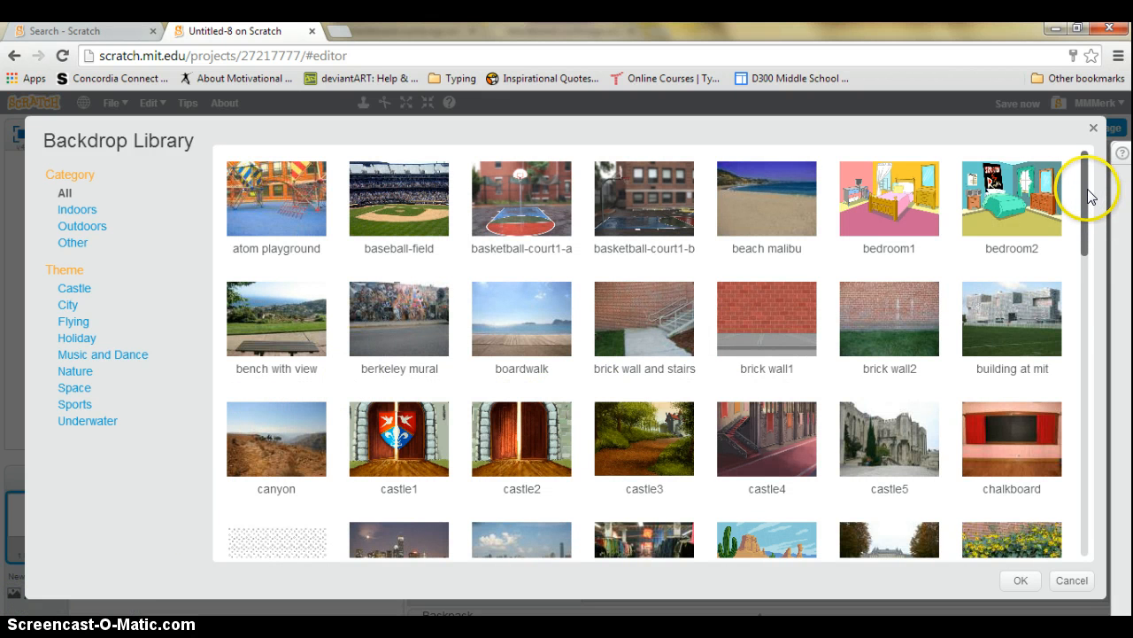
left_click_drag(1089, 196, 1089, 276)
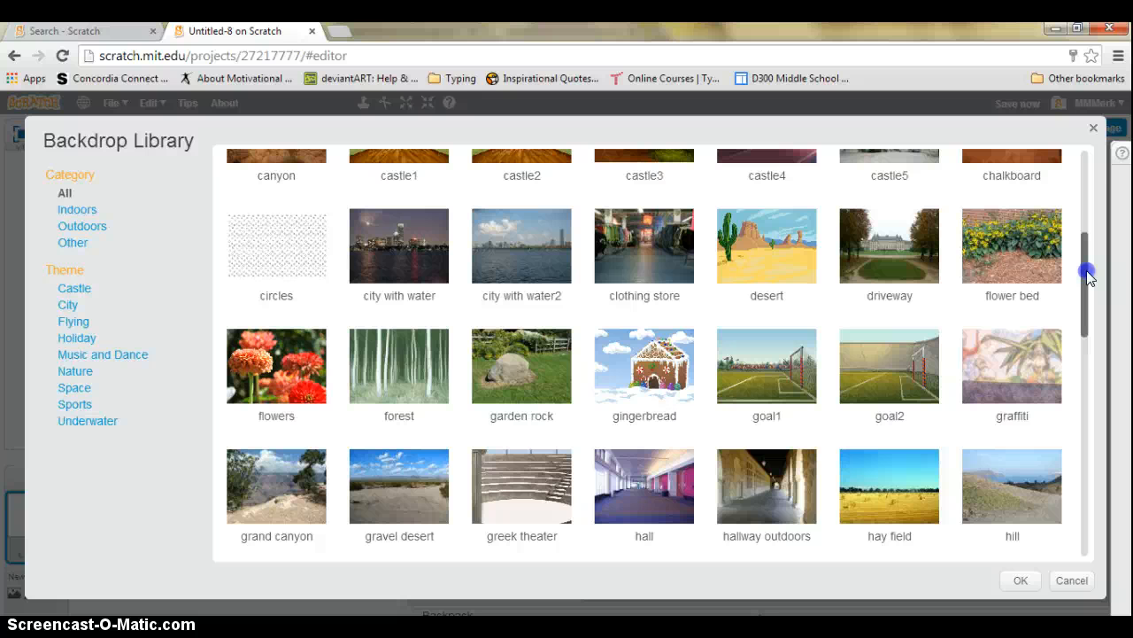
left_click_drag(1089, 276, 1089, 181)
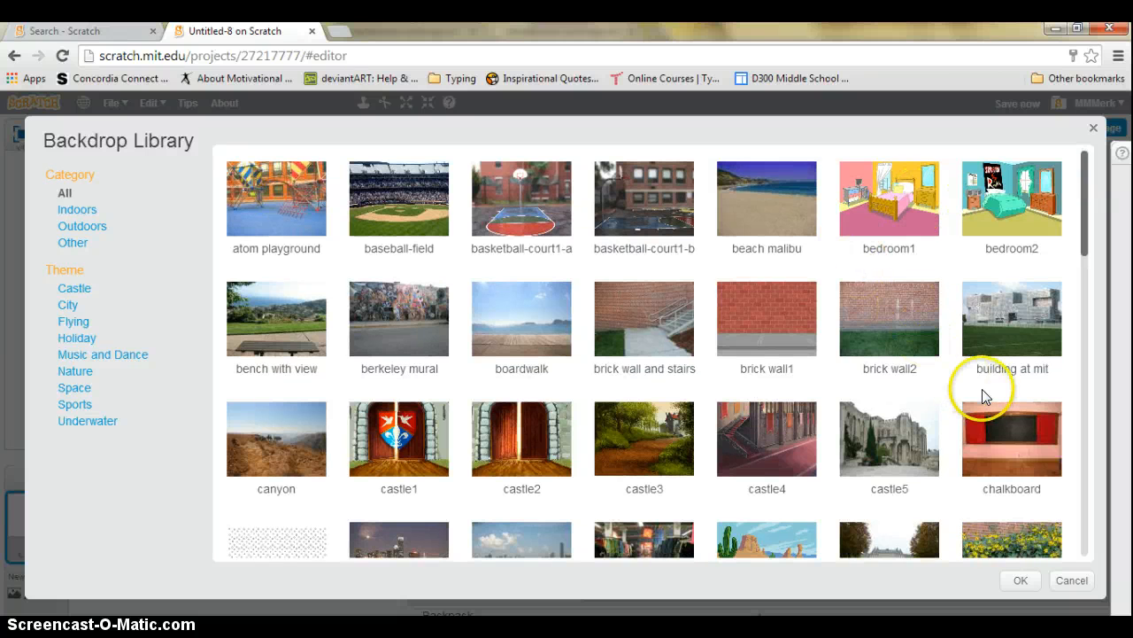
left_click(522, 314)
left_click(1021, 584)
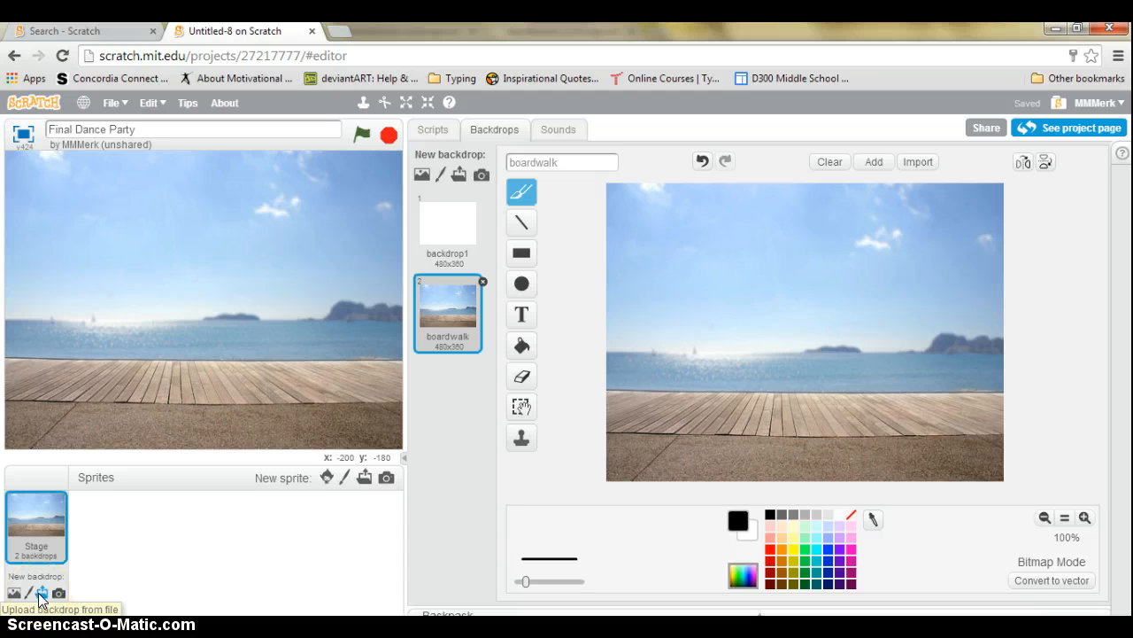
Upload guitar minion.png from Pictures as a new sprite and move it right on the stage
left_click(367, 480)
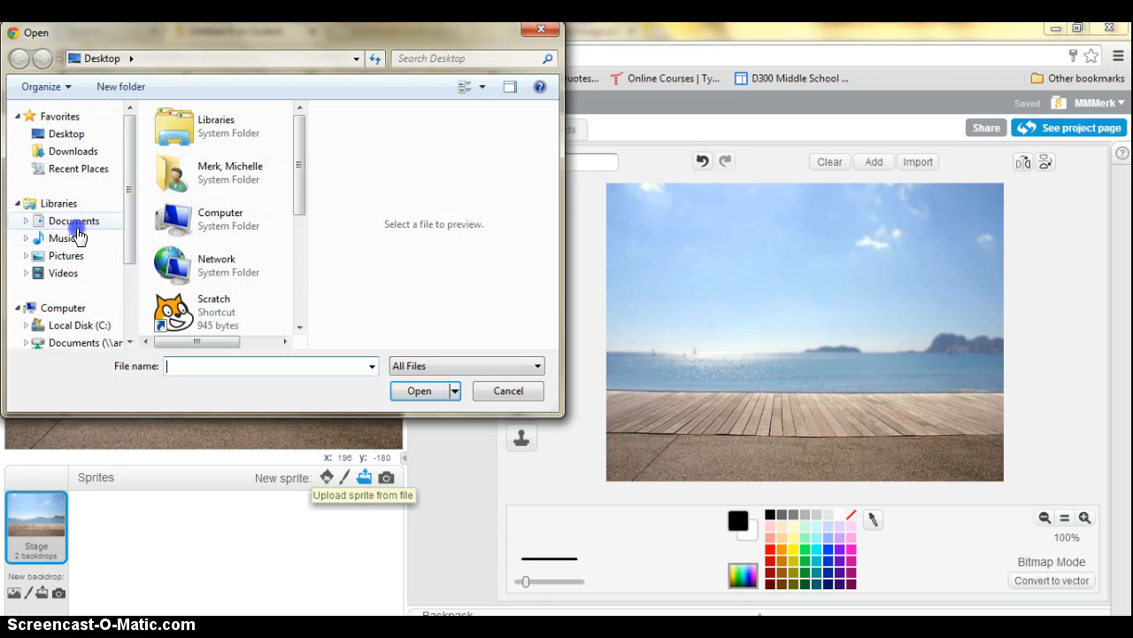
left_click(74, 256)
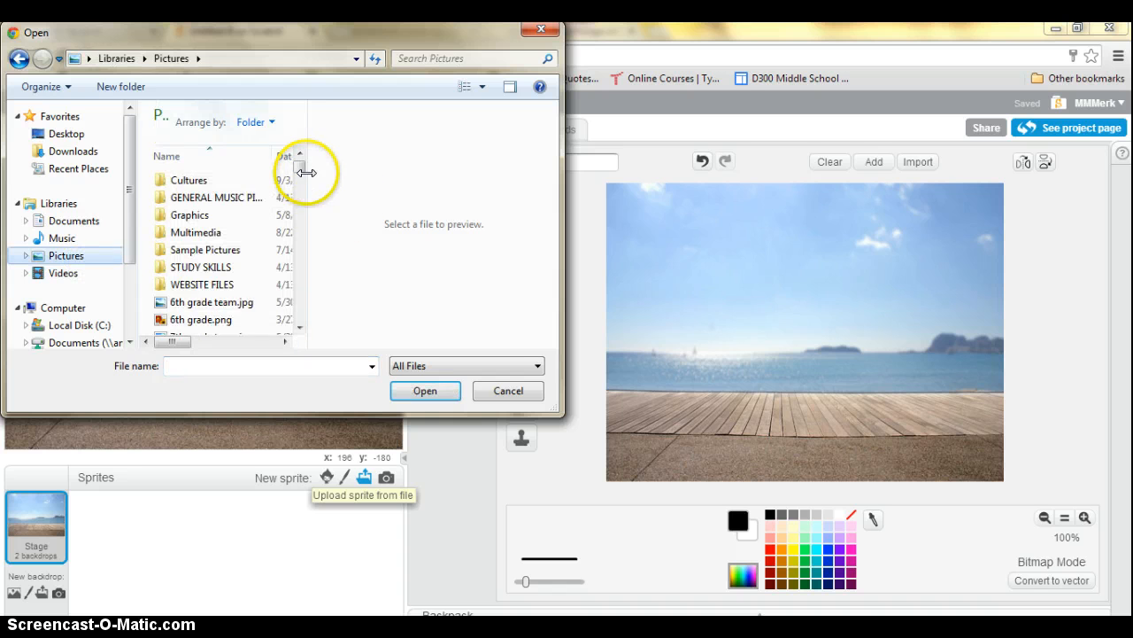
left_click_drag(302, 168, 301, 177)
left_click(211, 366)
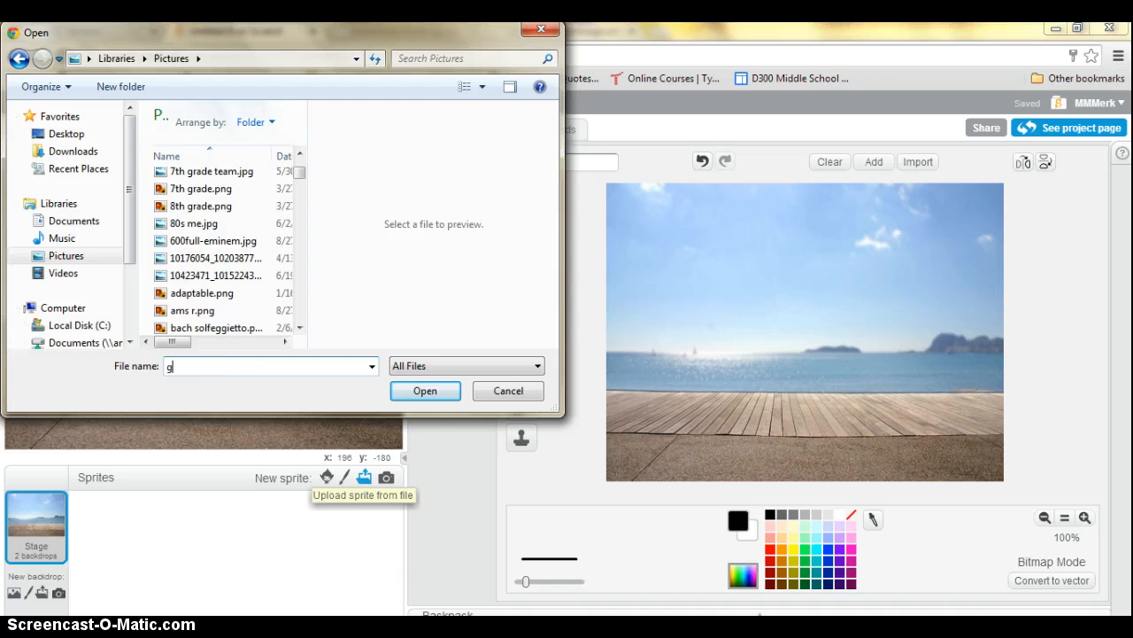
type("ui")
key("Down")
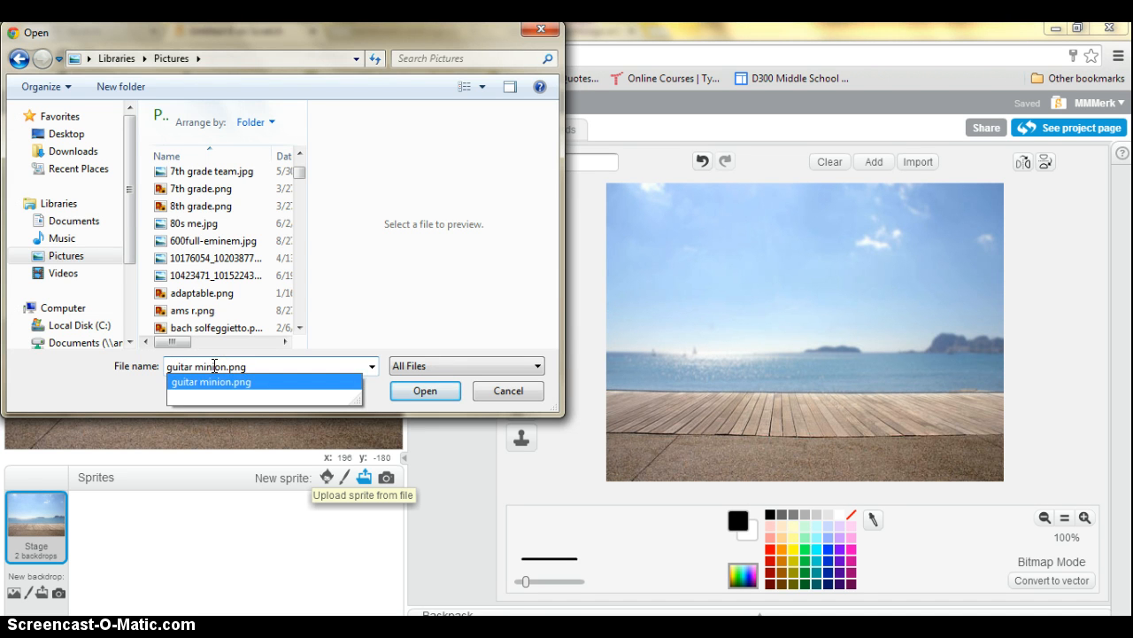
key("Return")
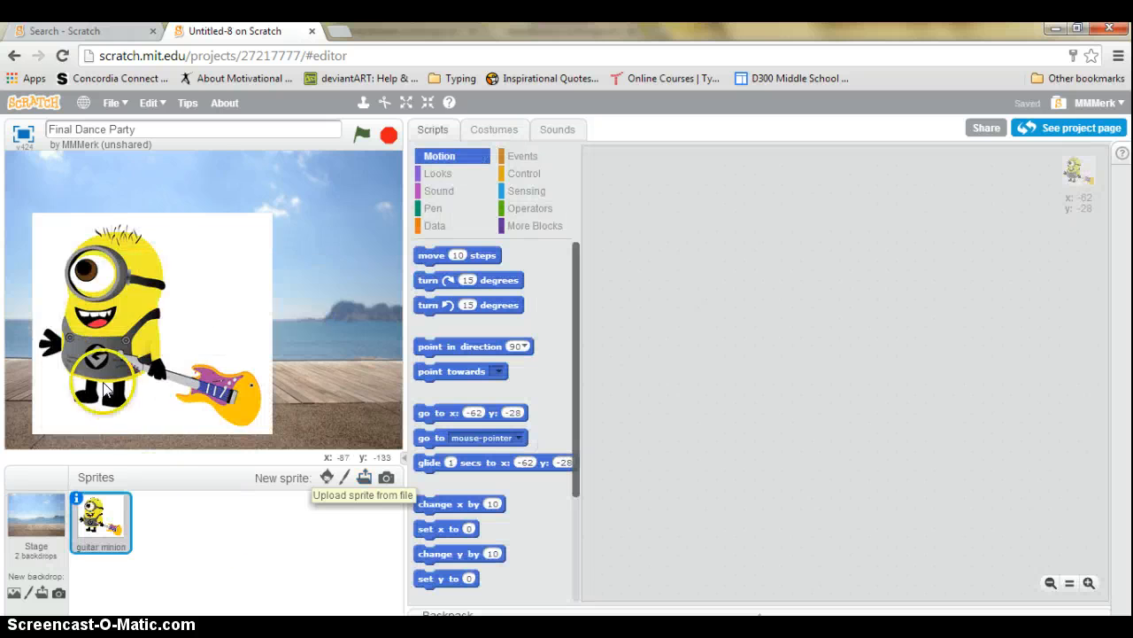
left_click_drag(103, 390, 215, 380)
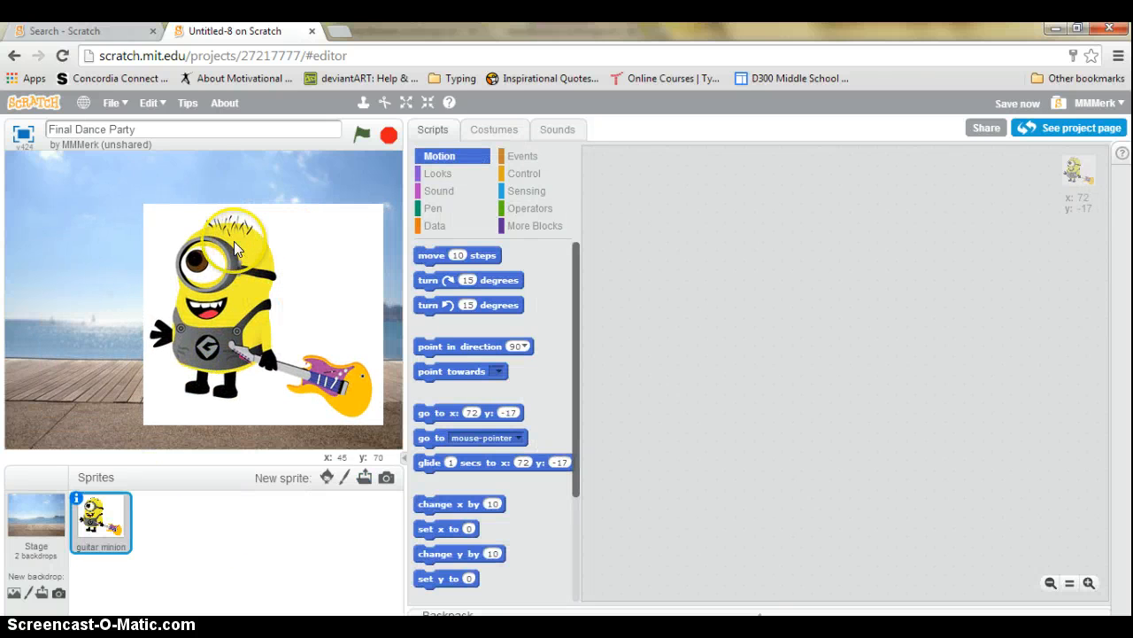
Make the minion costume's white background transparent with the Fill tool
left_click(502, 132)
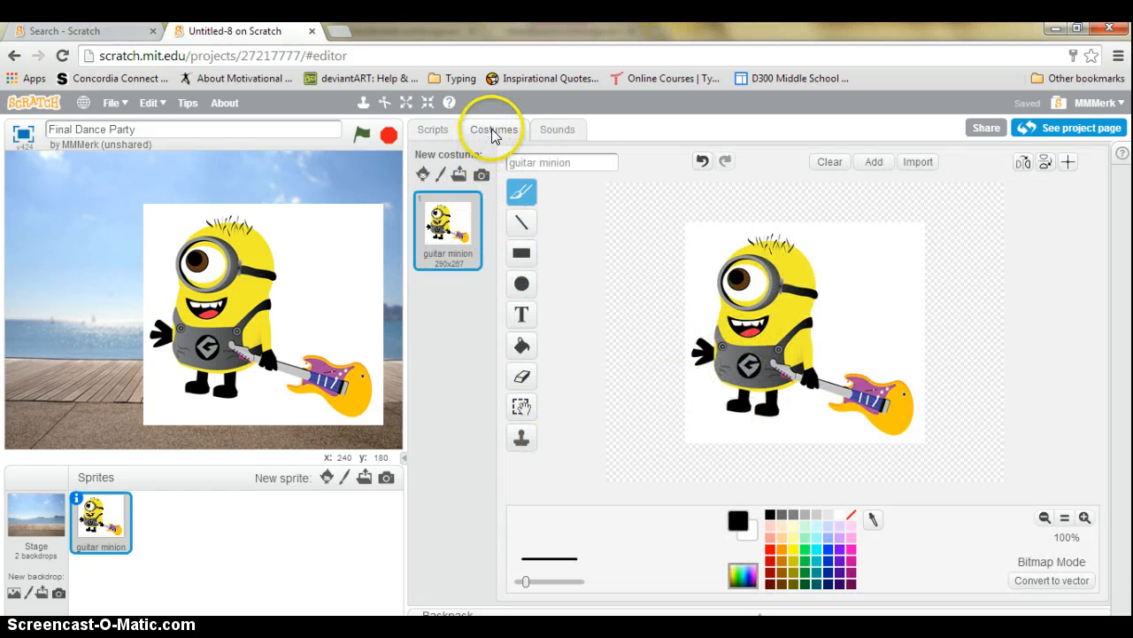
left_click(522, 354)
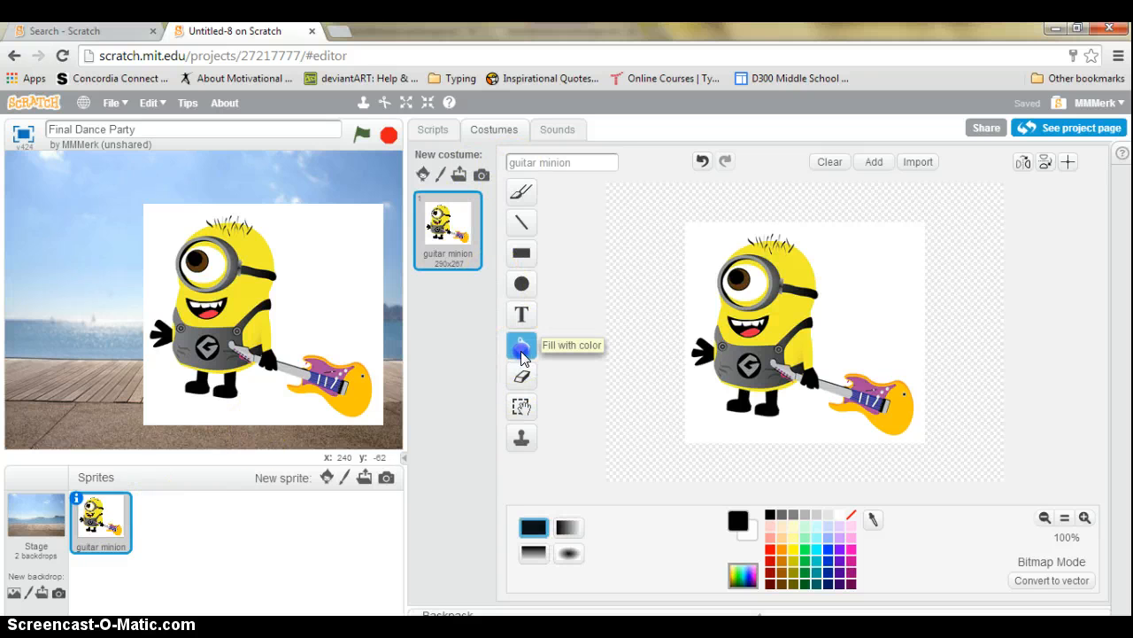
left_click(851, 515)
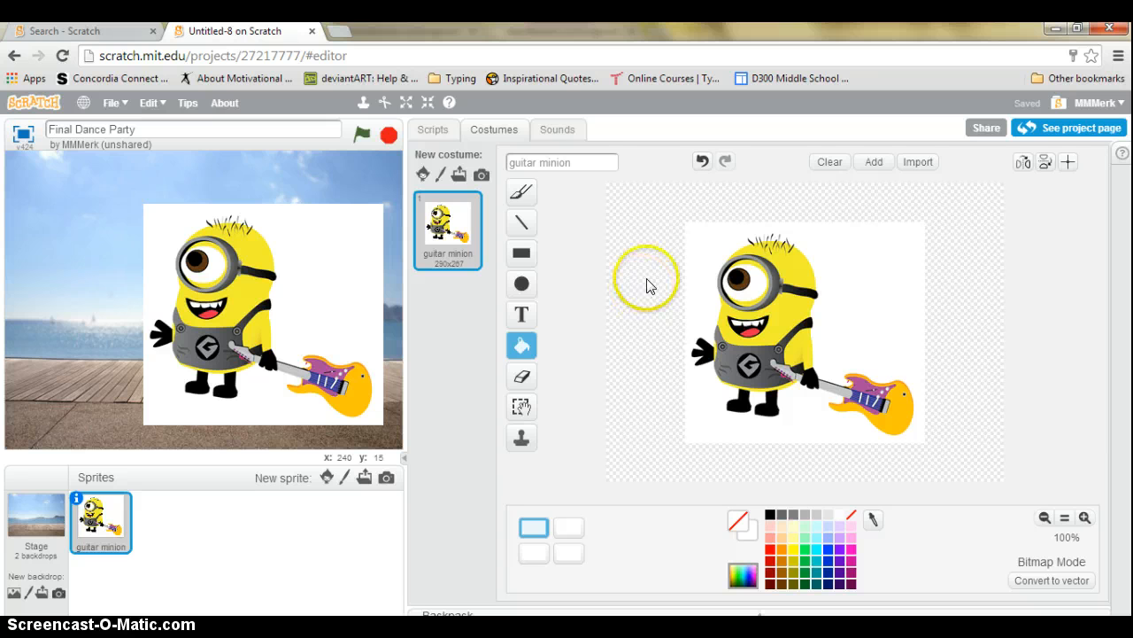
left_click(855, 256)
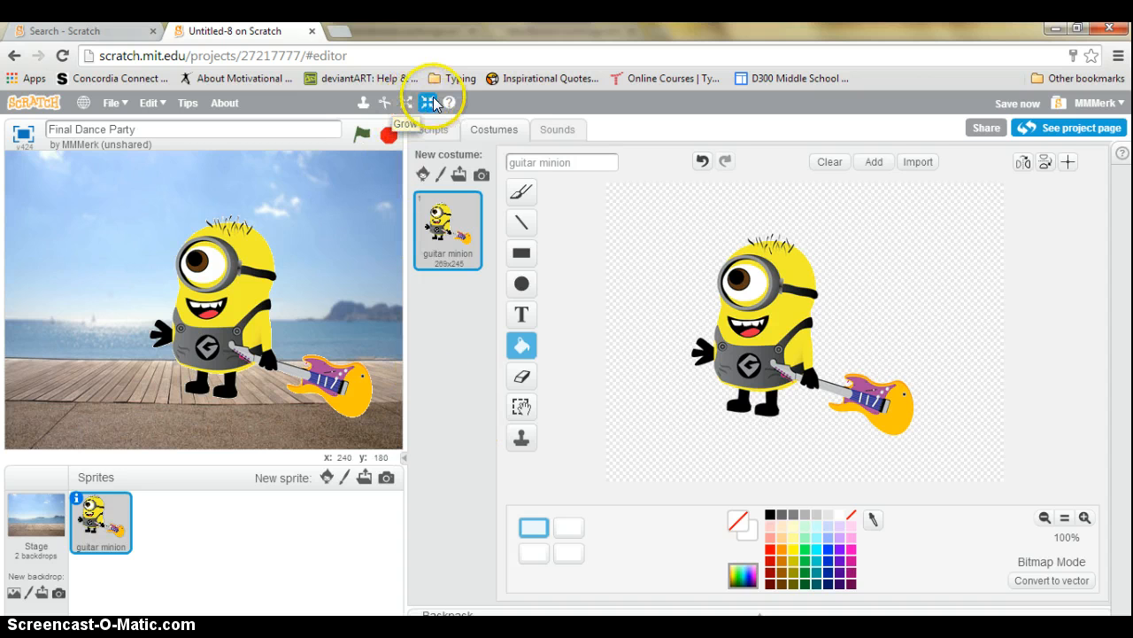
Shrink the minion to about half size and set it on the boardwalk planks
left_click(229, 303)
left_click(229, 303)
left_click(229, 303)
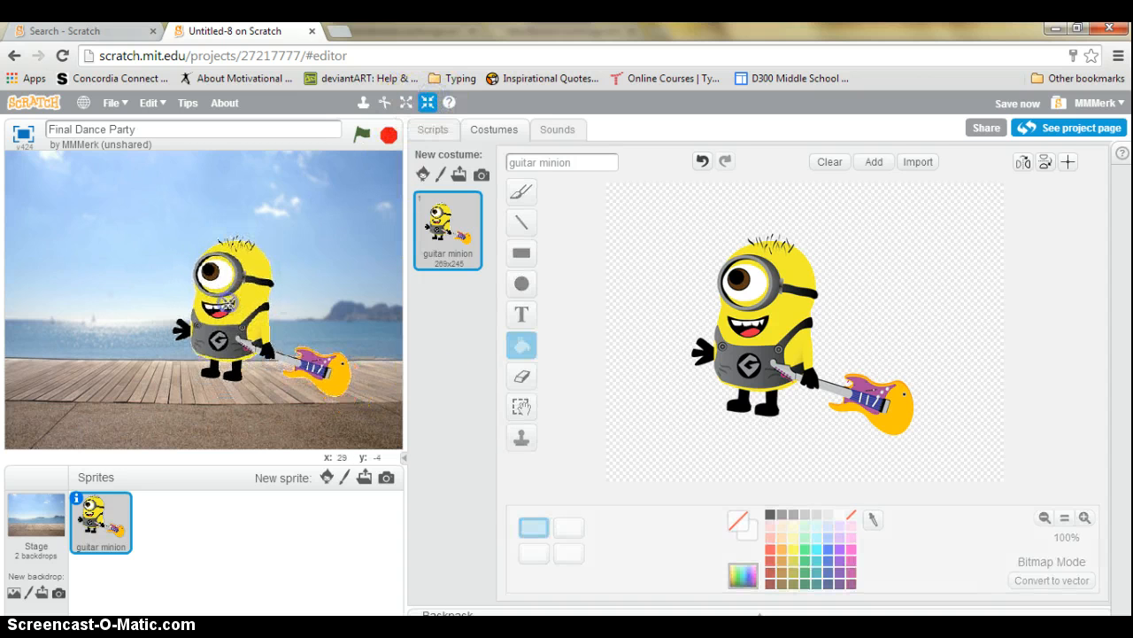
left_click(230, 303)
left_click(230, 303)
left_click(229, 302)
left_click(229, 303)
left_click(229, 303)
left_click(229, 303)
left_click(278, 269)
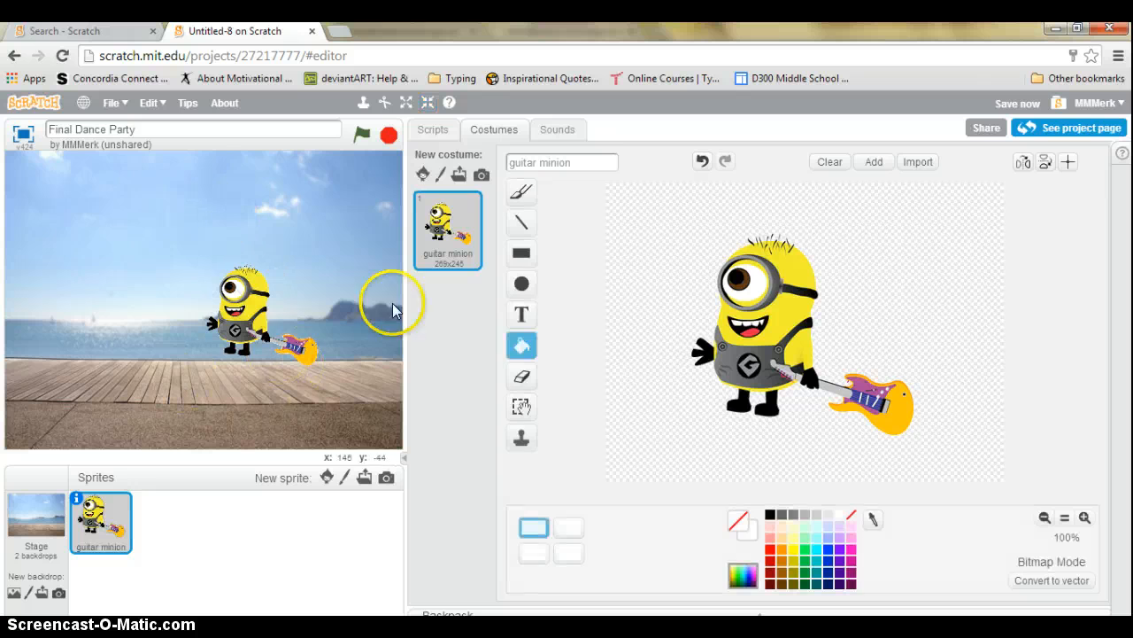
left_click_drag(250, 328, 280, 352)
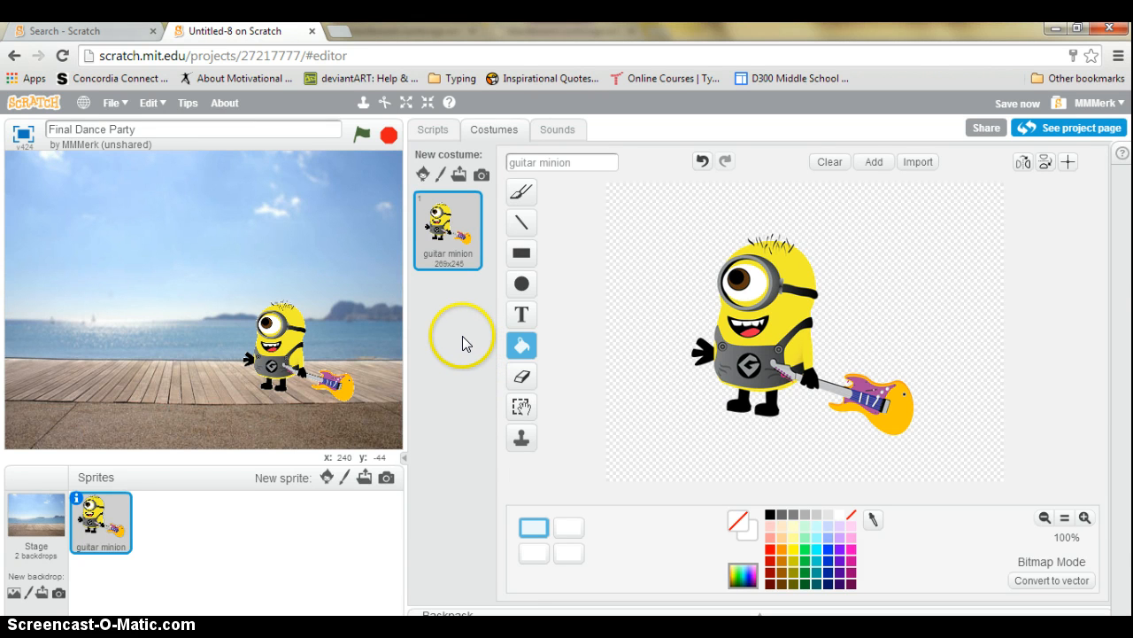
right_click(442, 228)
left_click(478, 239)
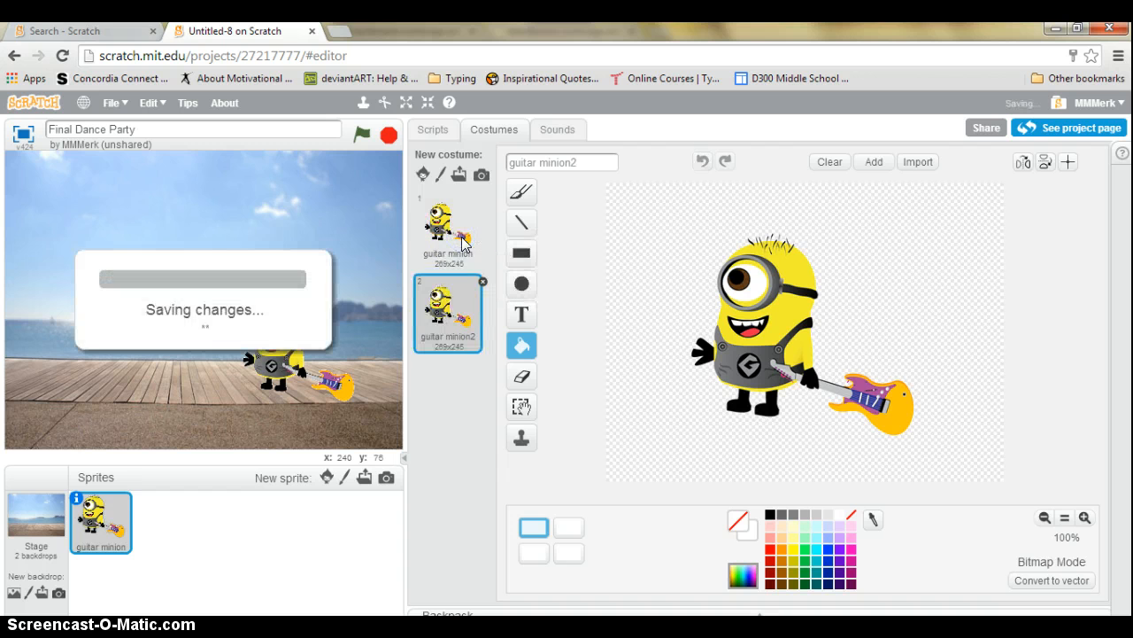
left_click(521, 190)
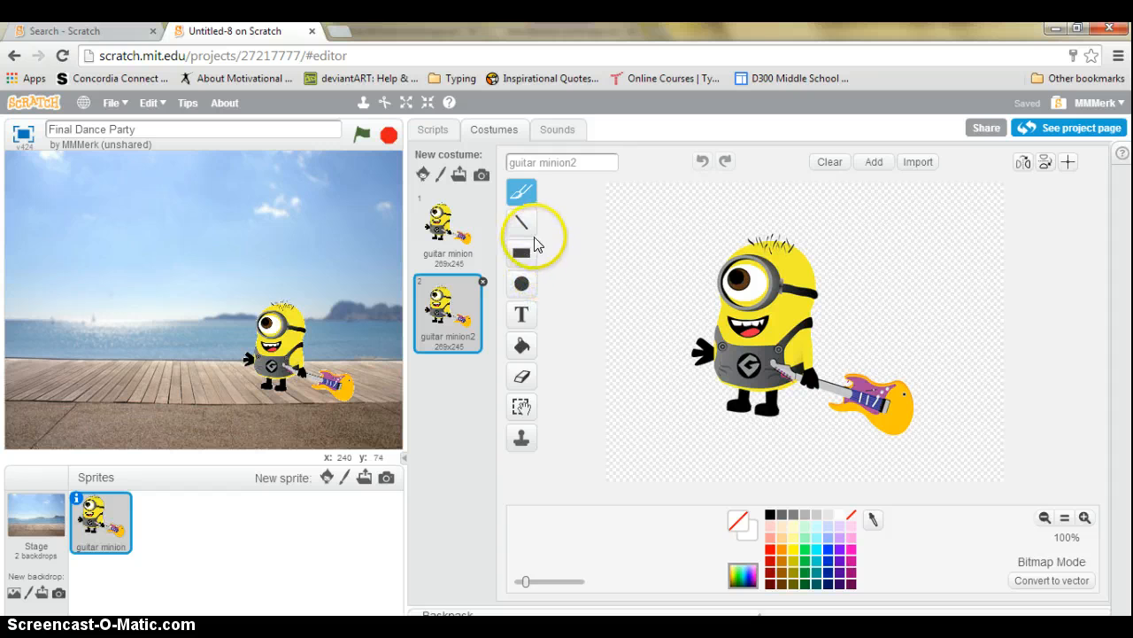
left_click(522, 405)
left_click(704, 420)
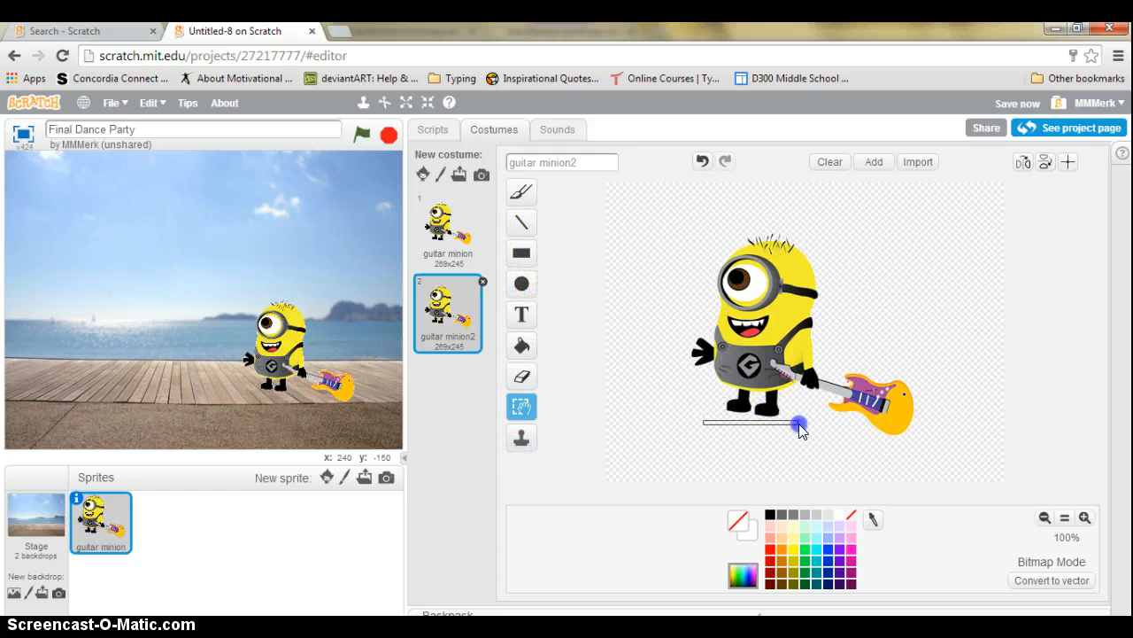
left_click_drag(798, 425, 751, 370)
left_click(729, 461)
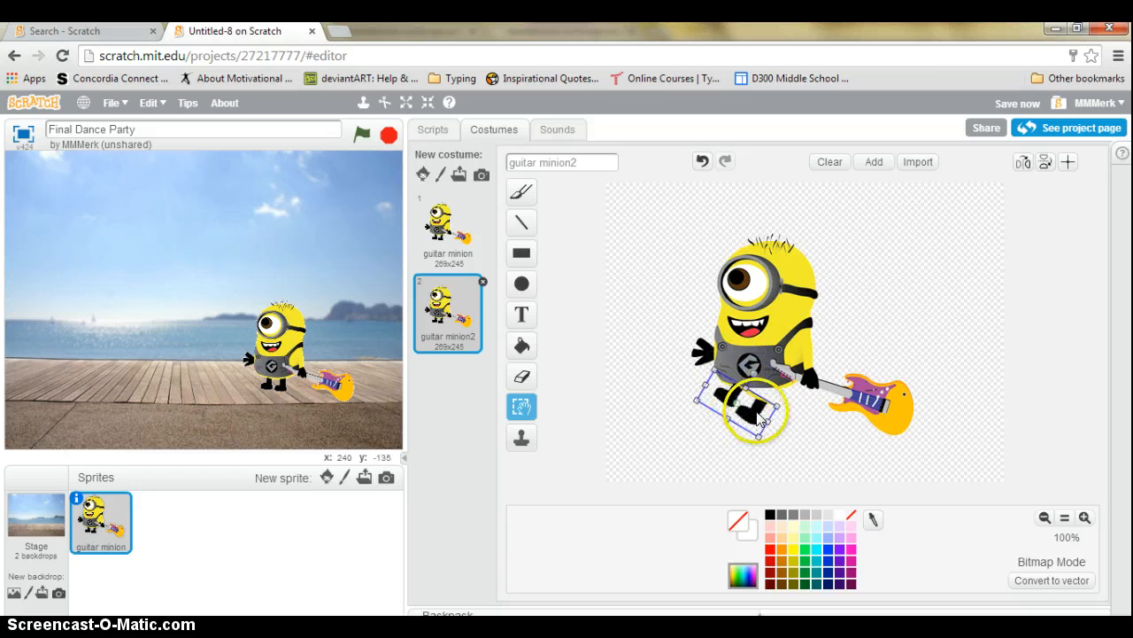
left_click(636, 431)
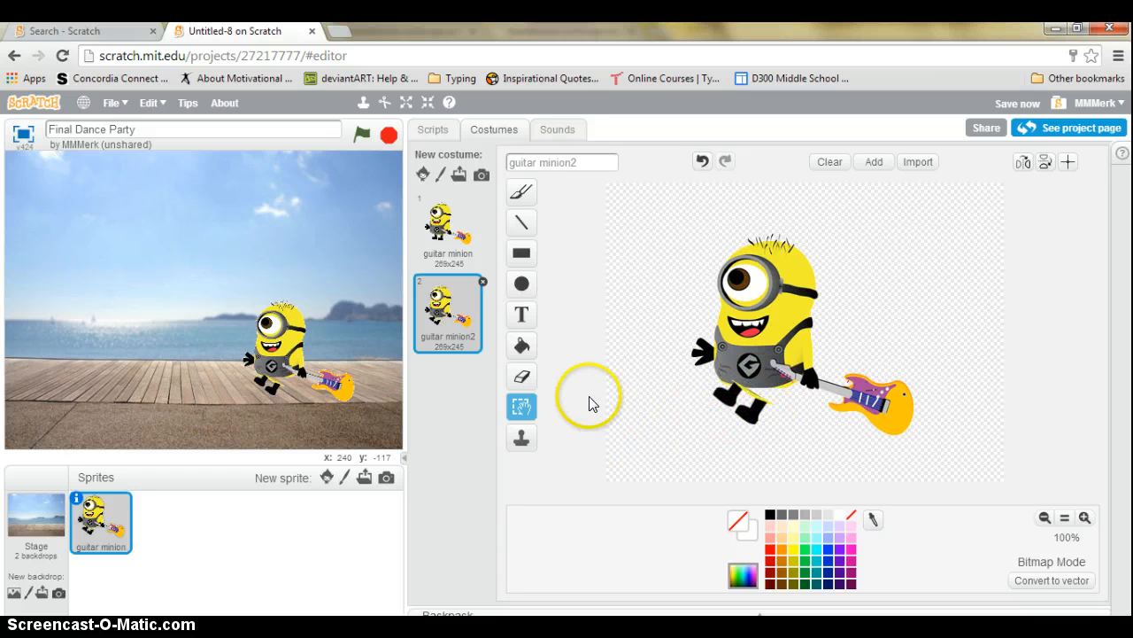
left_click(482, 281)
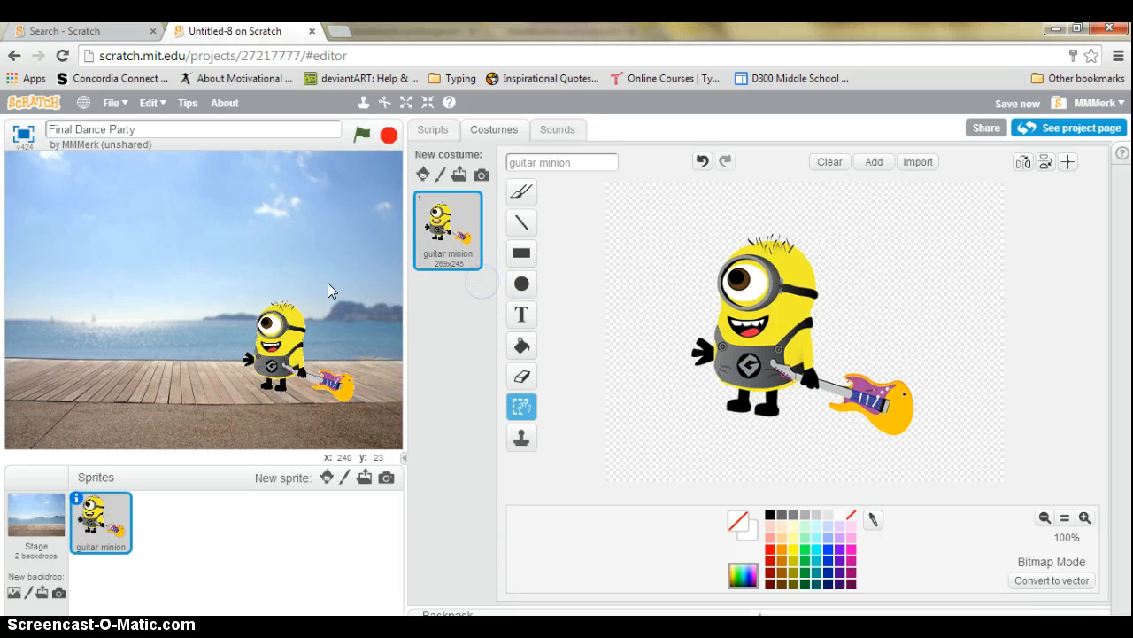
Delete the minion sprite and drag in the Backpack's guitar minion with its scripts and two costumes
right_click(111, 532)
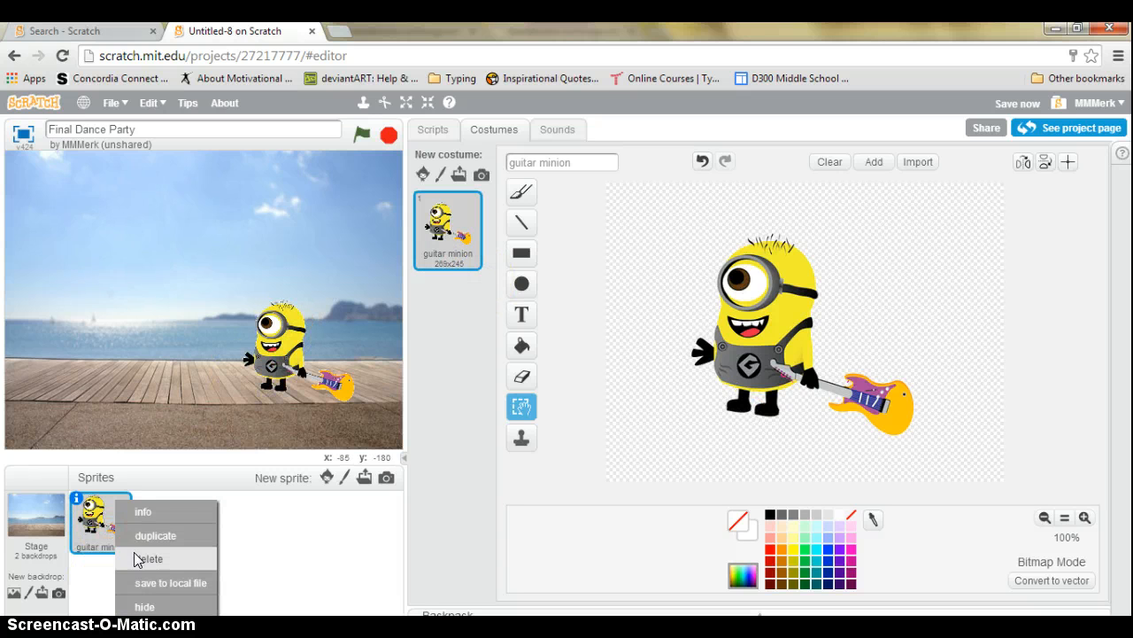
left_click(135, 560)
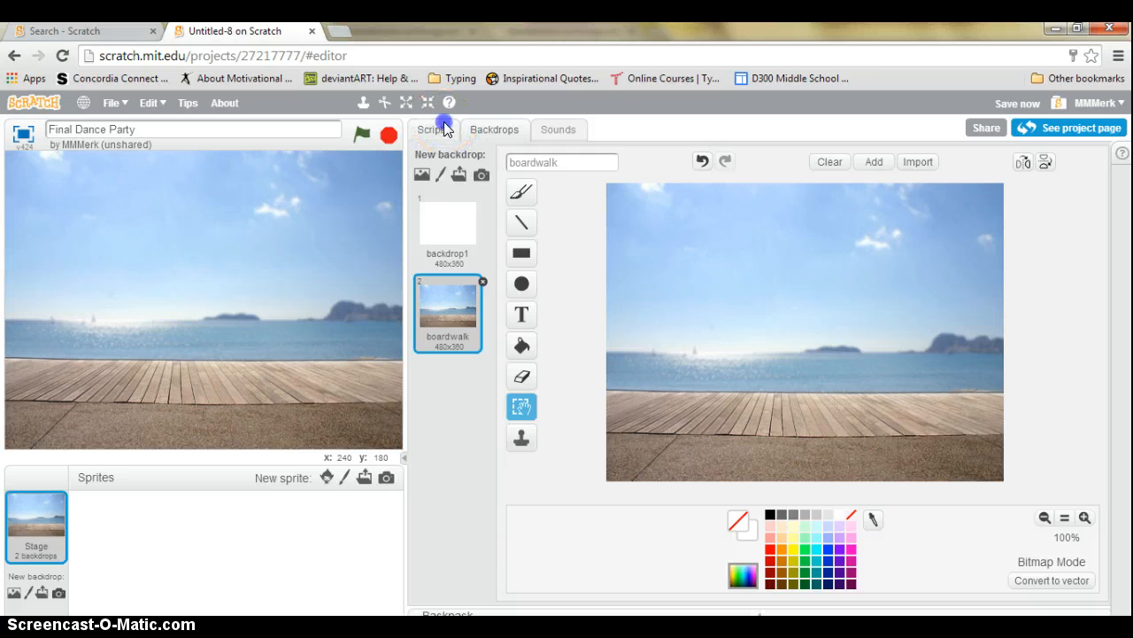
left_click(446, 129)
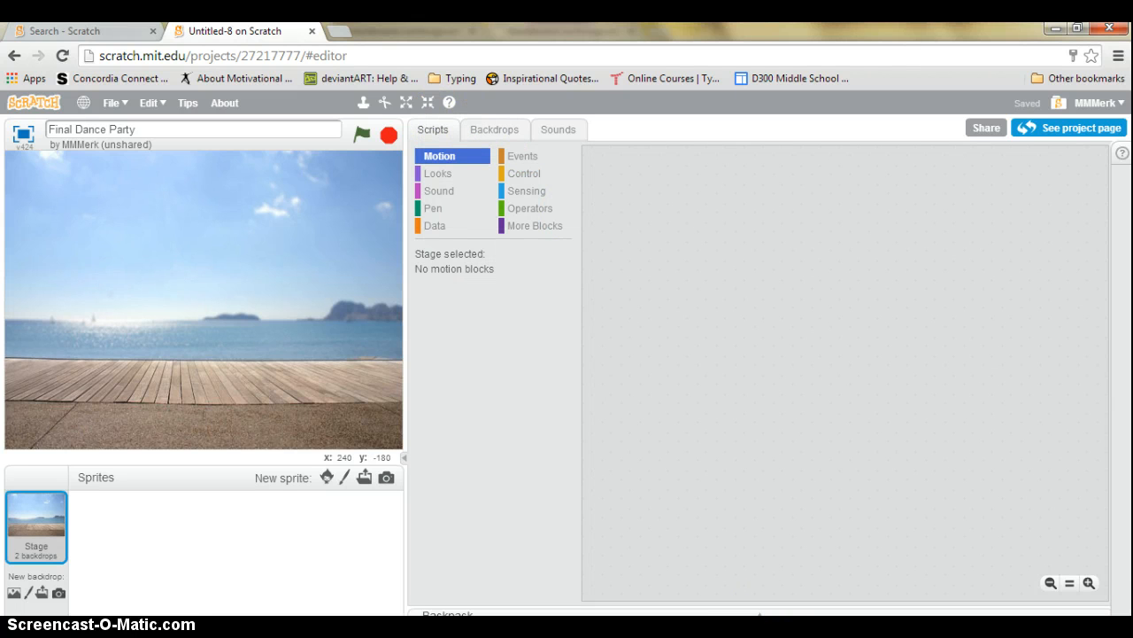
left_click(761, 616)
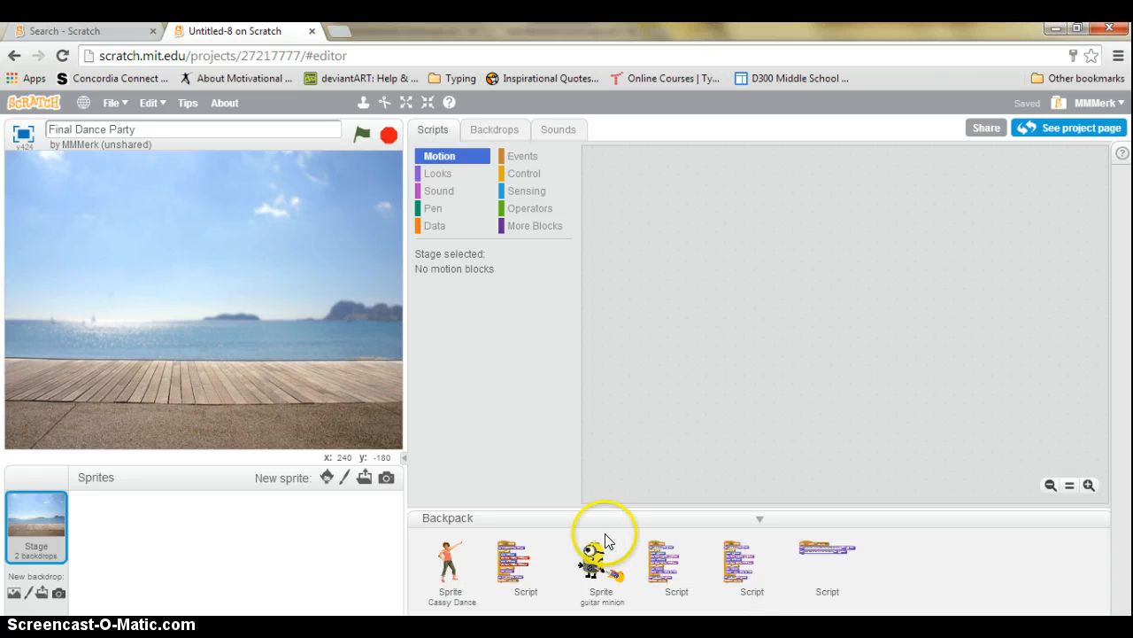
left_click_drag(595, 560, 253, 537)
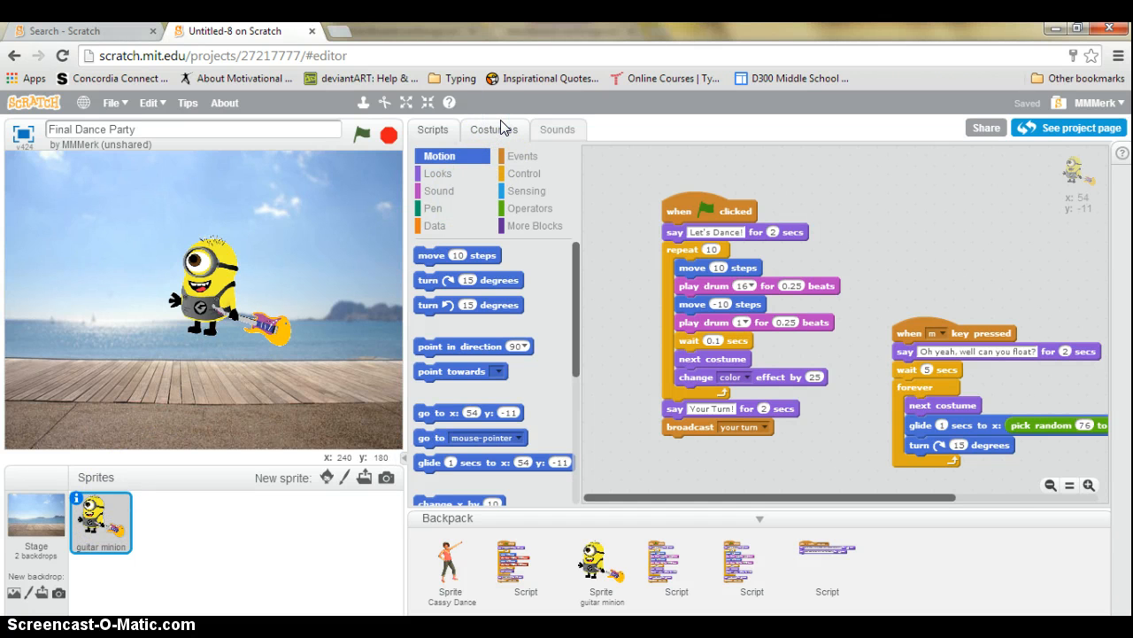
left_click(502, 129)
left_click_drag(599, 161, 498, 154)
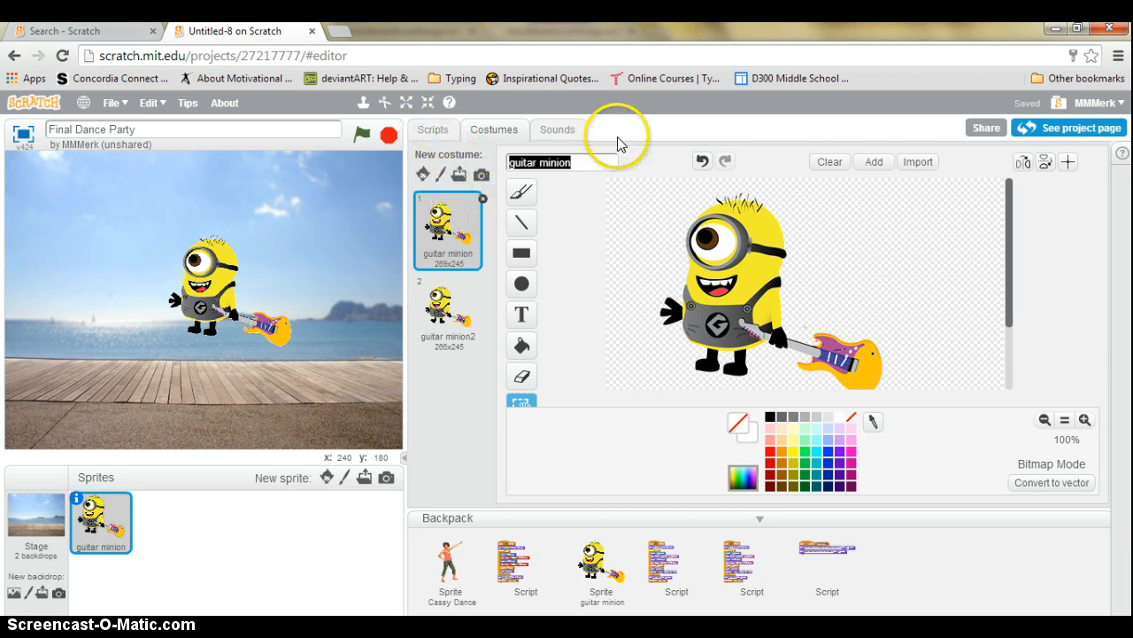
Move the minion down onto the boardwalk and spread apart its green-flag and m-key scripts
left_click(557, 129)
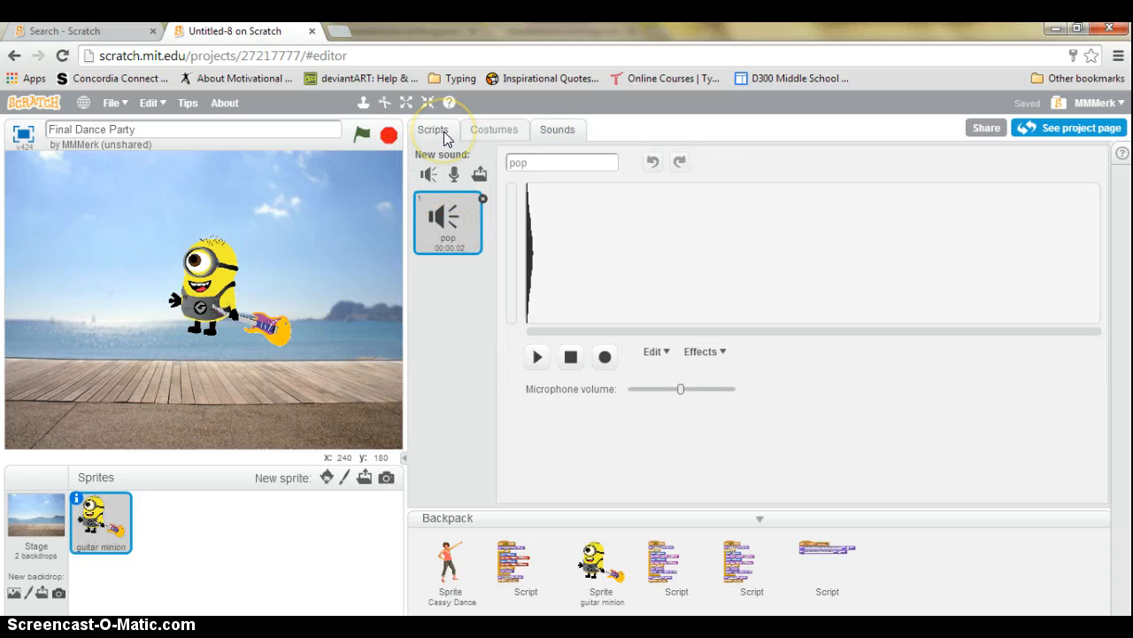
left_click_drag(224, 266, 283, 328)
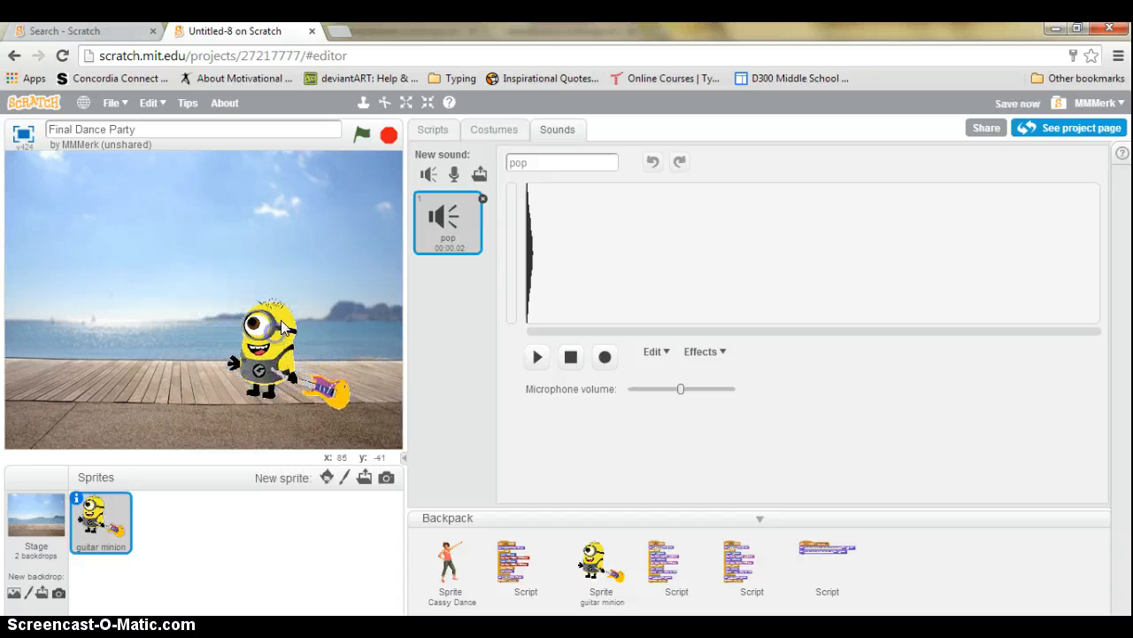
left_click(433, 130)
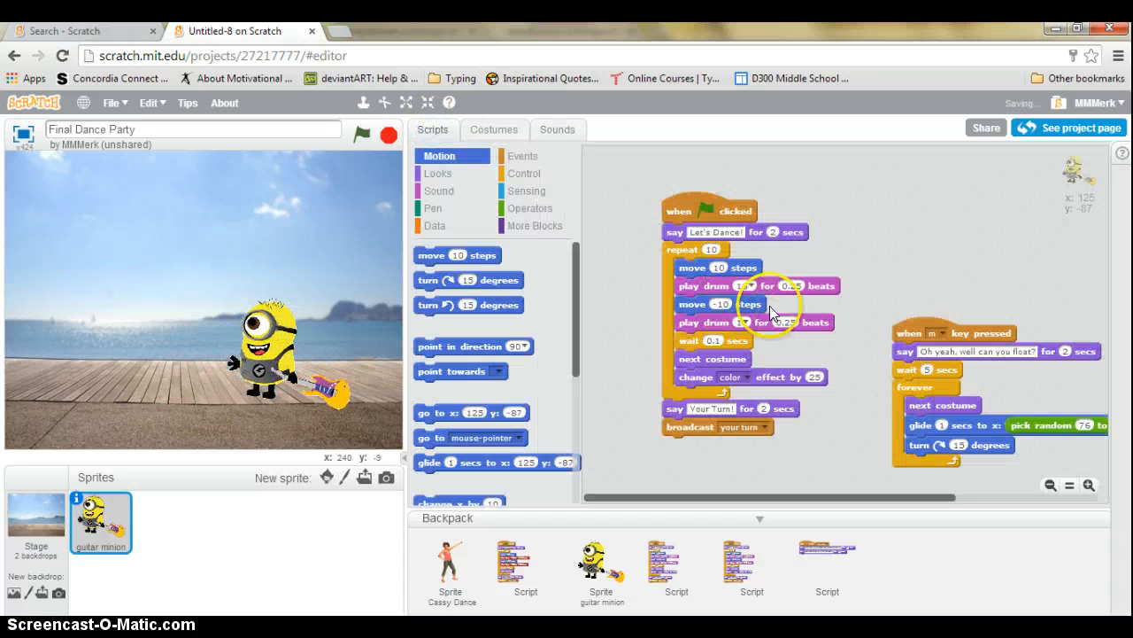
left_click_drag(695, 191, 647, 167)
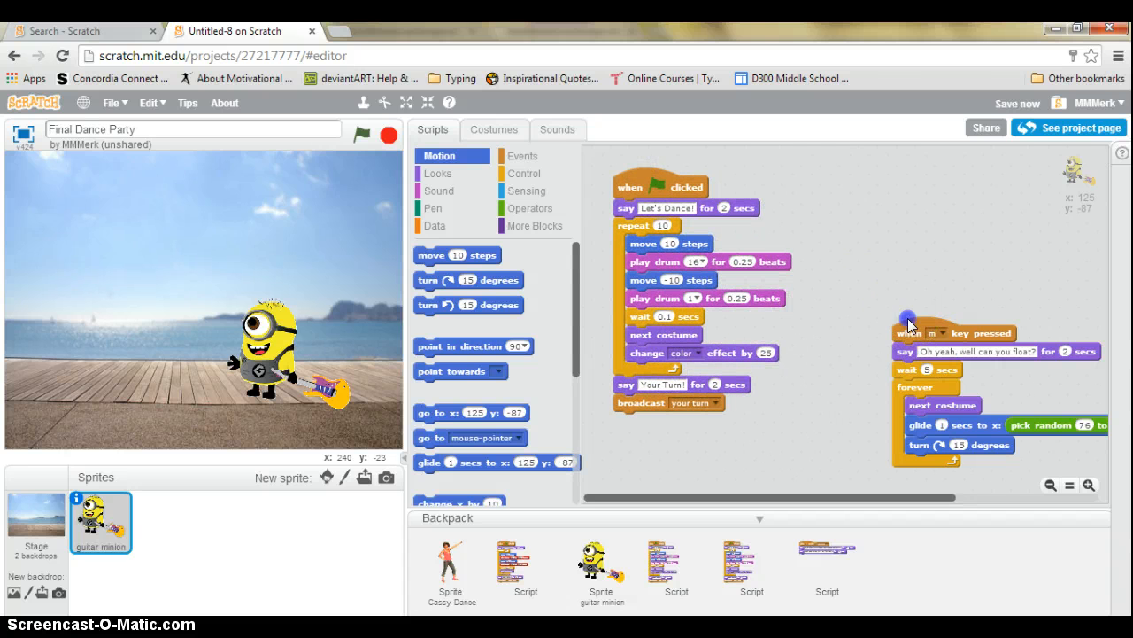
left_click(876, 262)
left_click_drag(905, 326, 1031, 257)
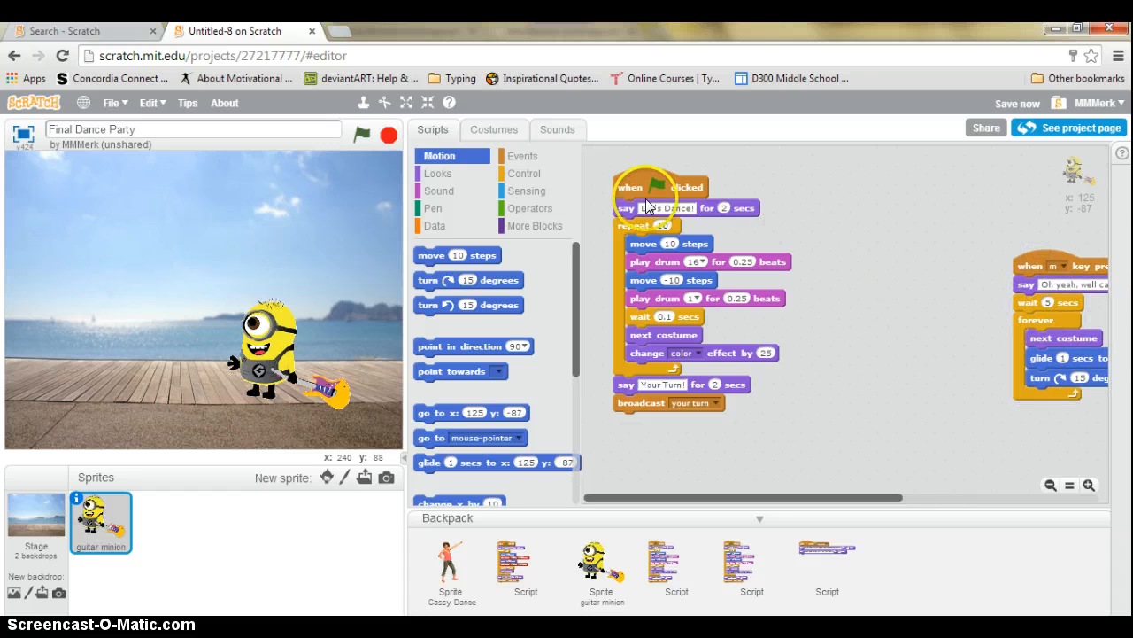
left_click_drag(644, 183, 688, 182)
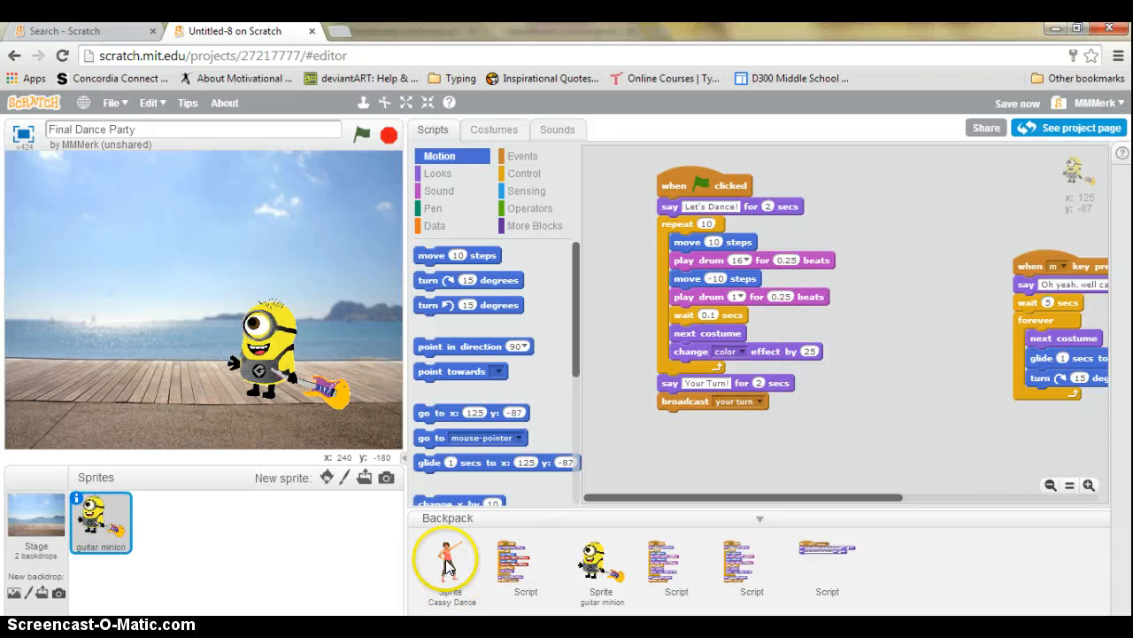
mouse_move(445, 567)
left_mouse_down()
mouse_move(208, 555)
mouse_move(432, 577)
left_mouse_up()
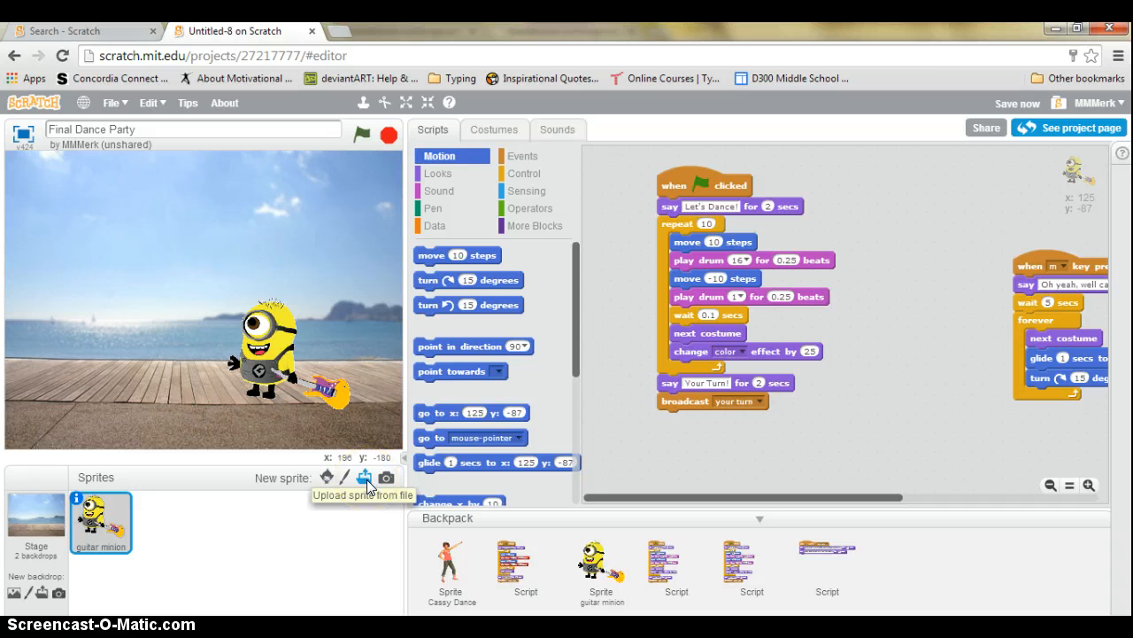
Add Cassy Dance from the Sprite Library and select her in the sprite list
left_click(325, 478)
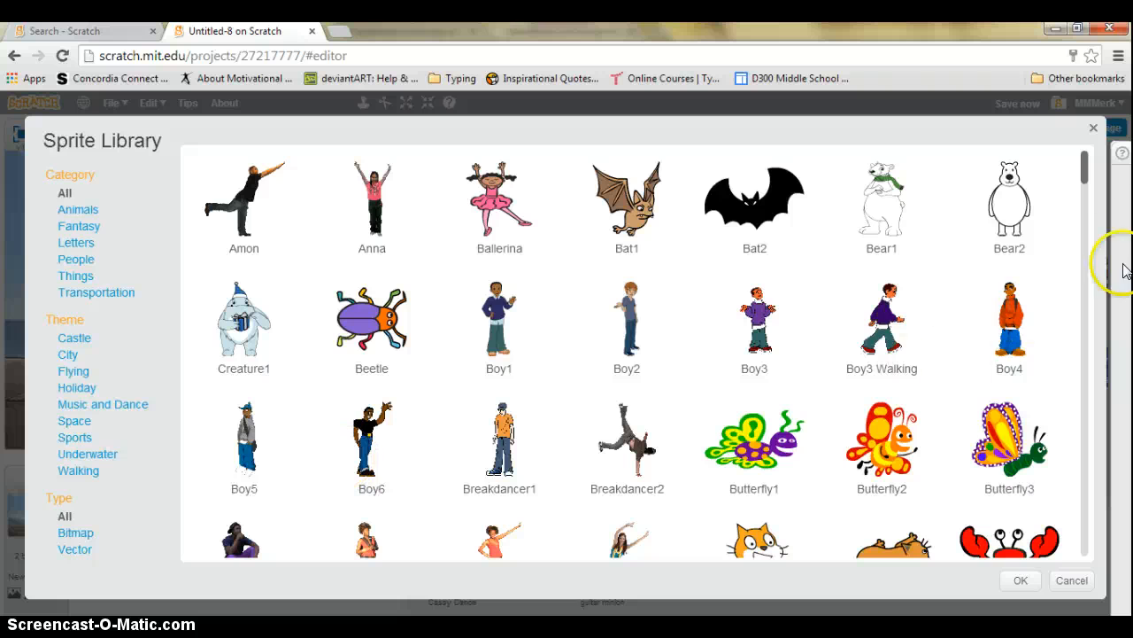
left_click_drag(1088, 173, 1087, 202)
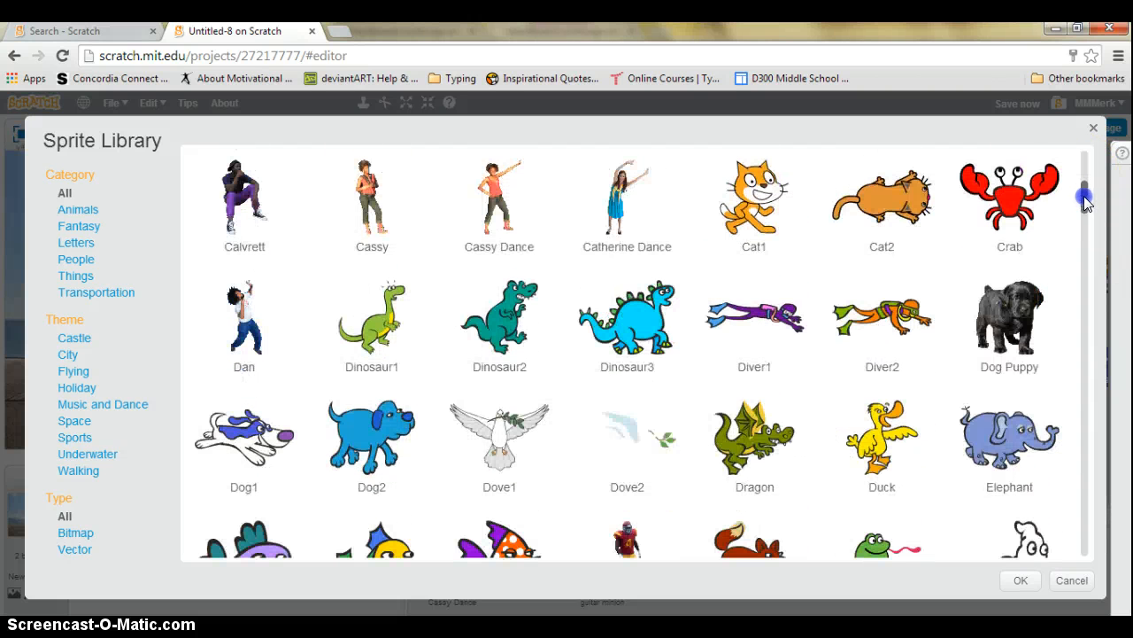
left_click(500, 193)
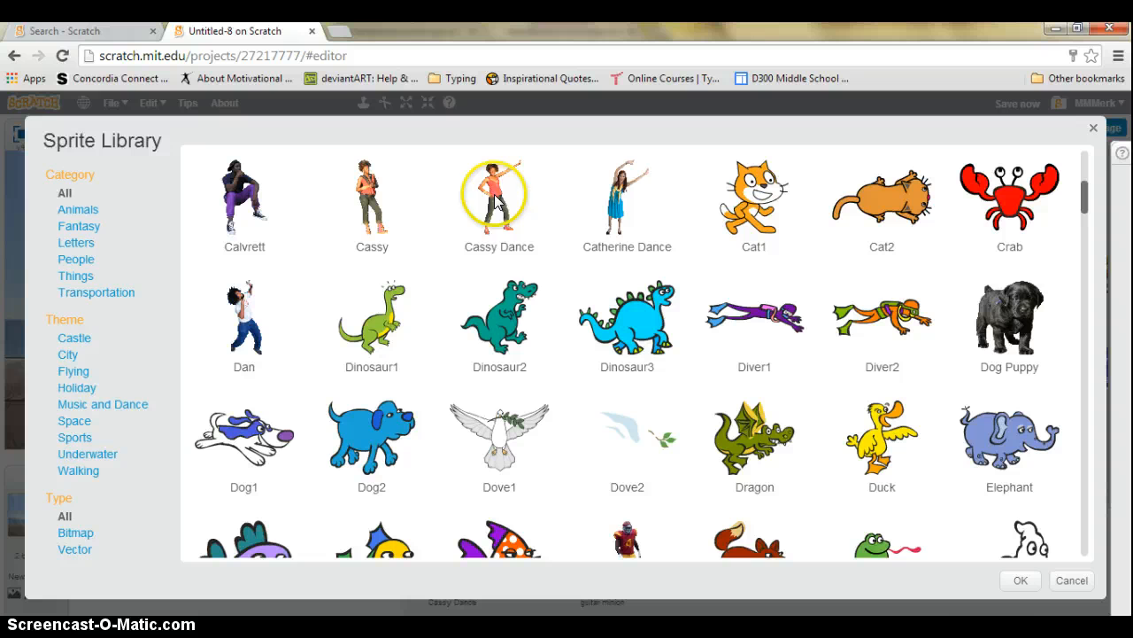
left_click(1020, 581)
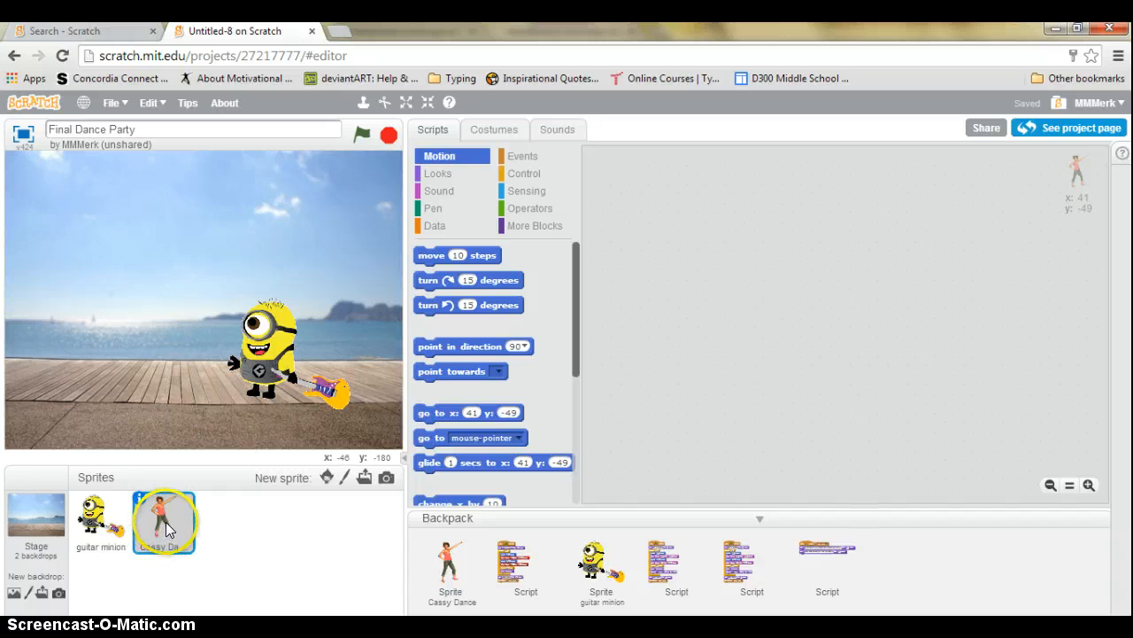
left_click(167, 521)
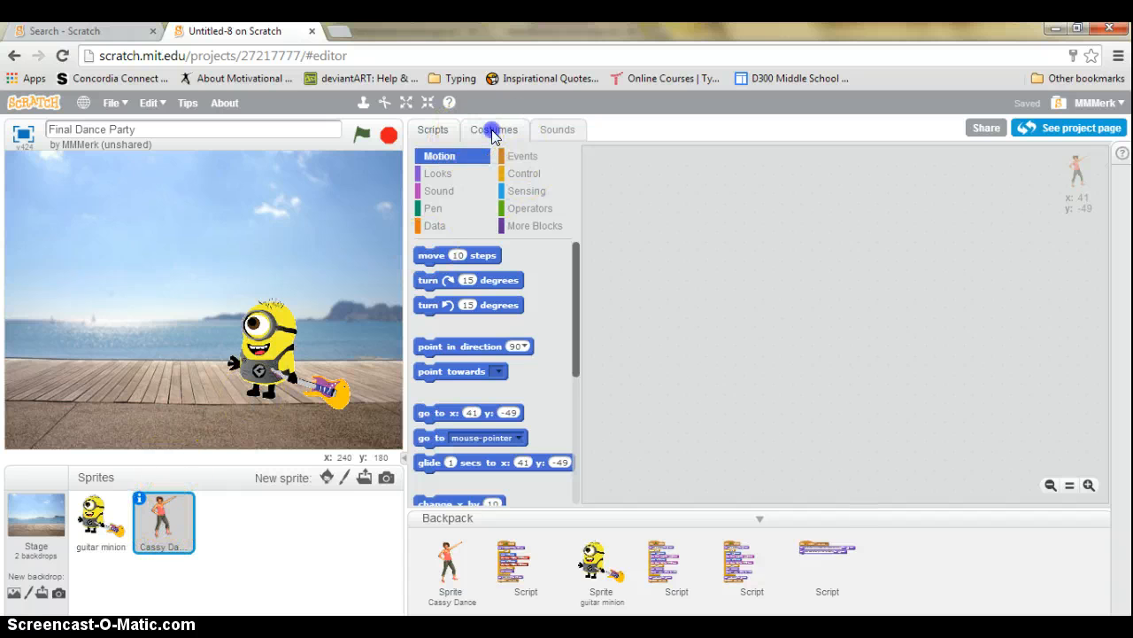
Open Cassy Dance's costumes, starting and then cancelling a costume file upload
left_click(494, 131)
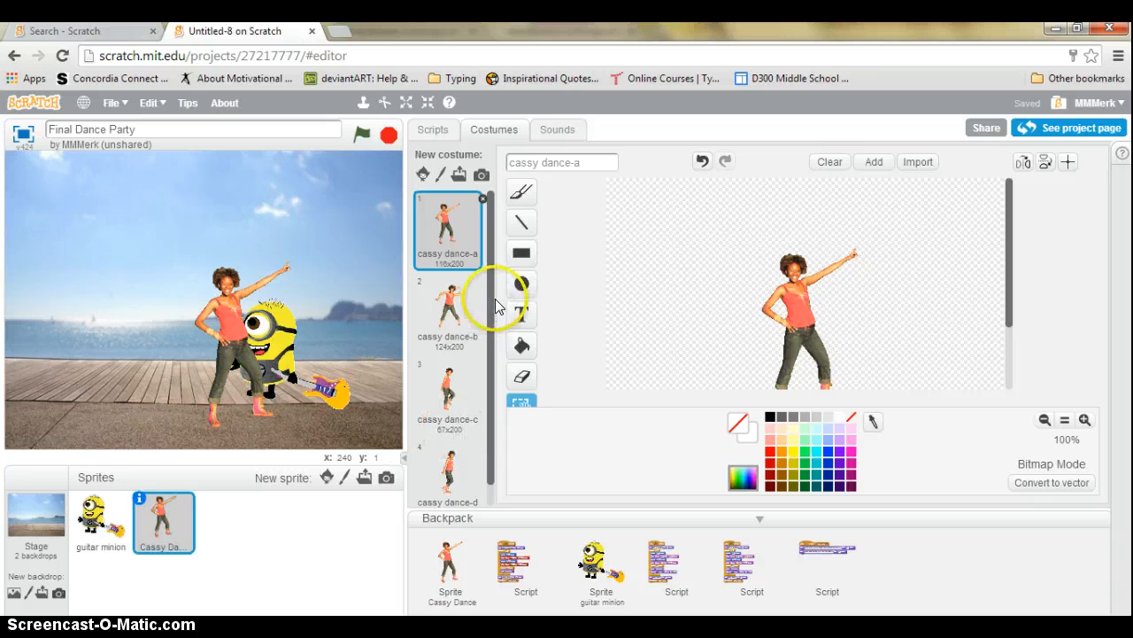
mouse_move(496, 280)
left_mouse_down()
mouse_move(494, 348)
mouse_move(495, 283)
left_mouse_up()
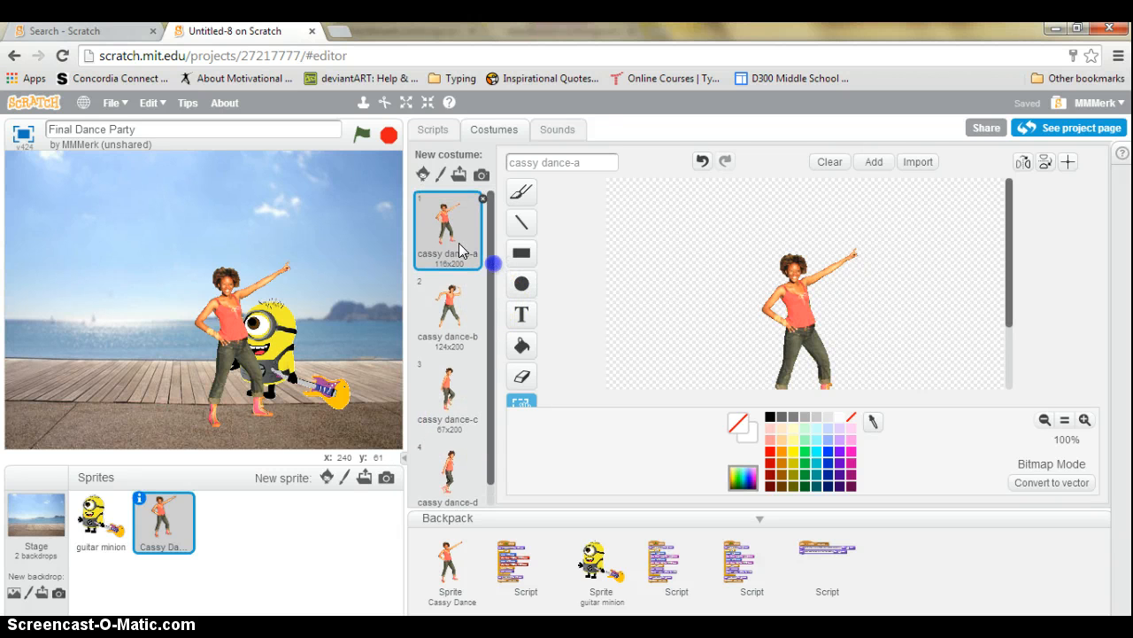
mouse_move(452, 219)
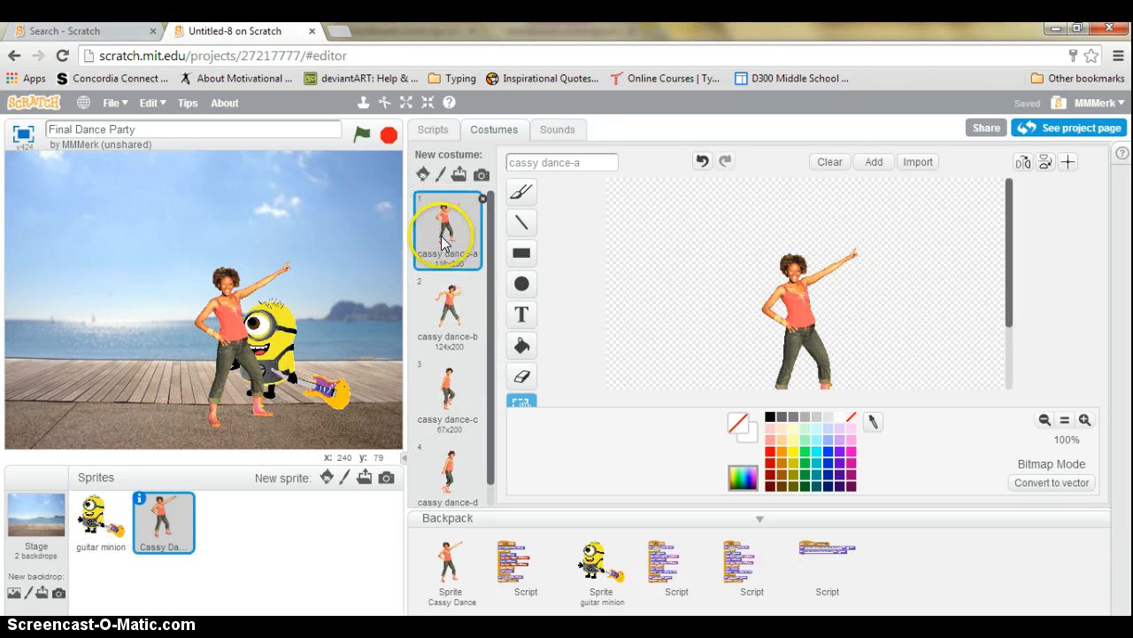
left_click(458, 175)
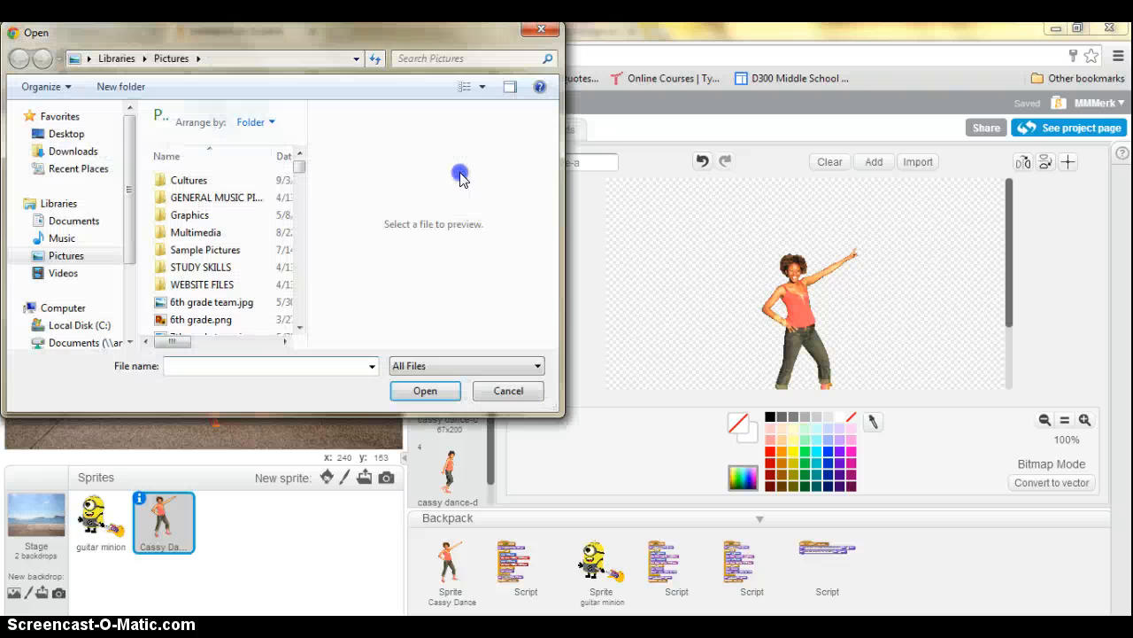
left_click(543, 30)
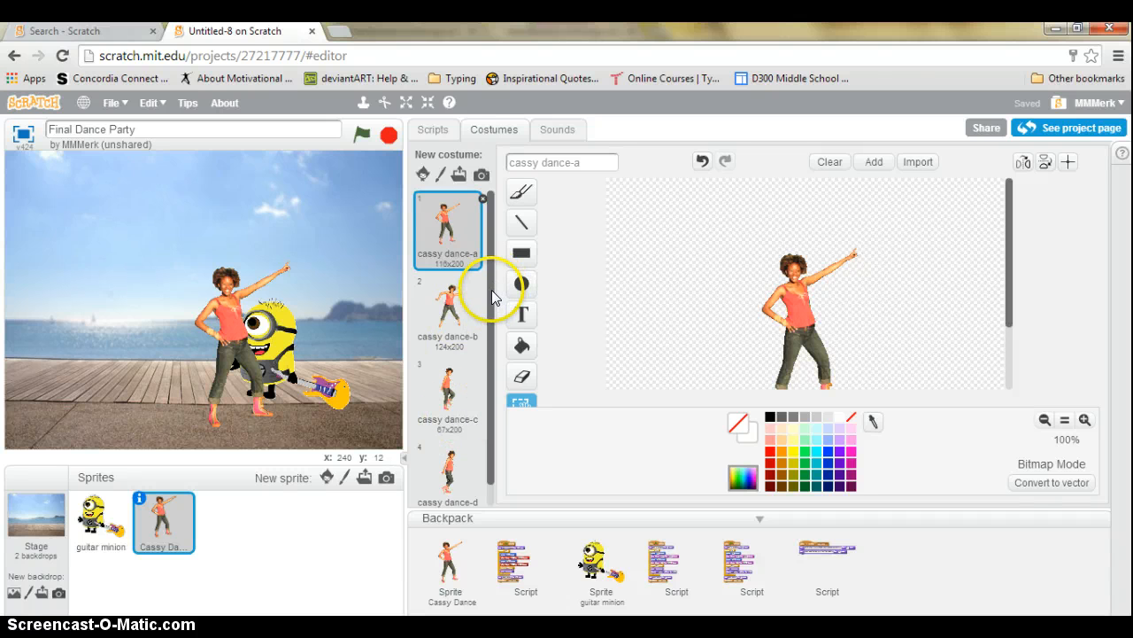
scroll(482, 310, "down", 1)
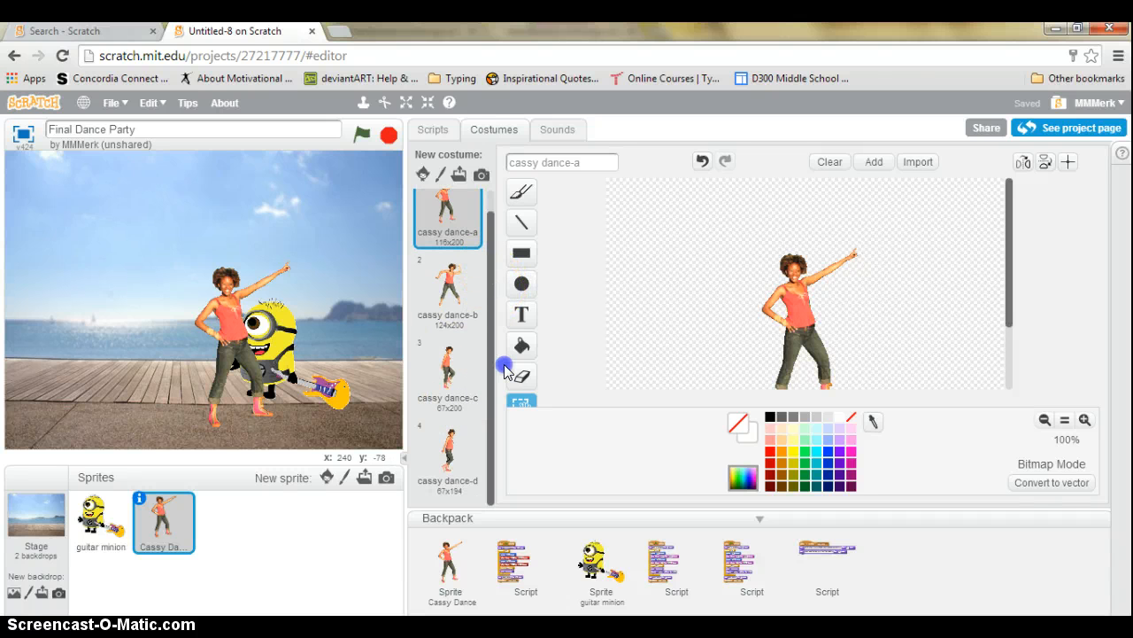
scroll(500, 301, "up", 1)
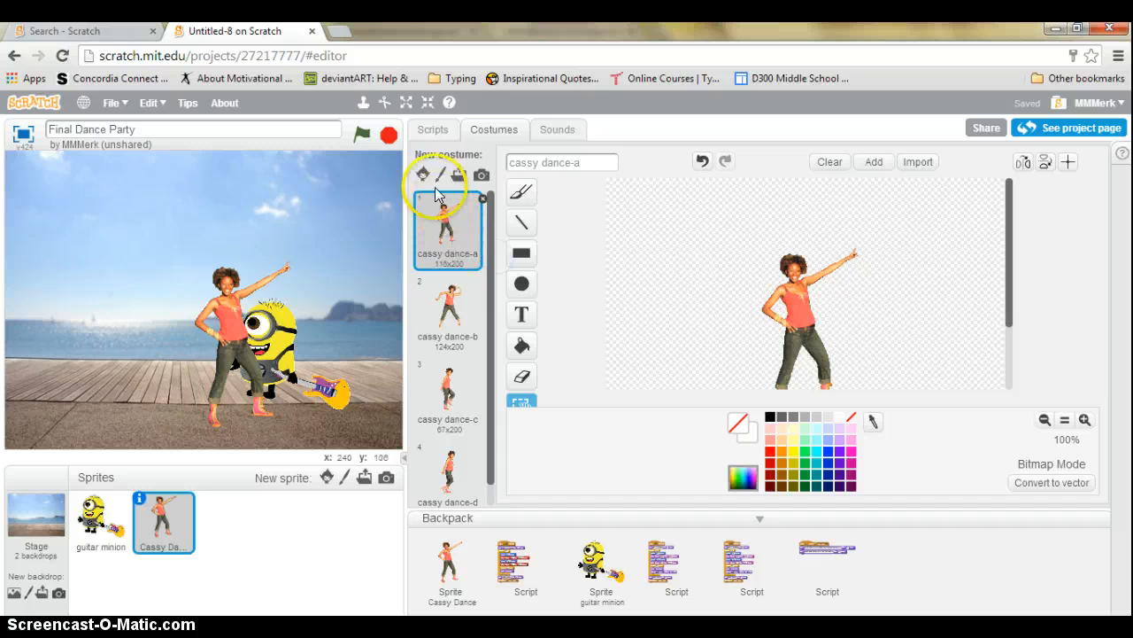
Step through costumes cassy dance-b to d, back to a, and drag her to the stage's left
left_click(449, 296)
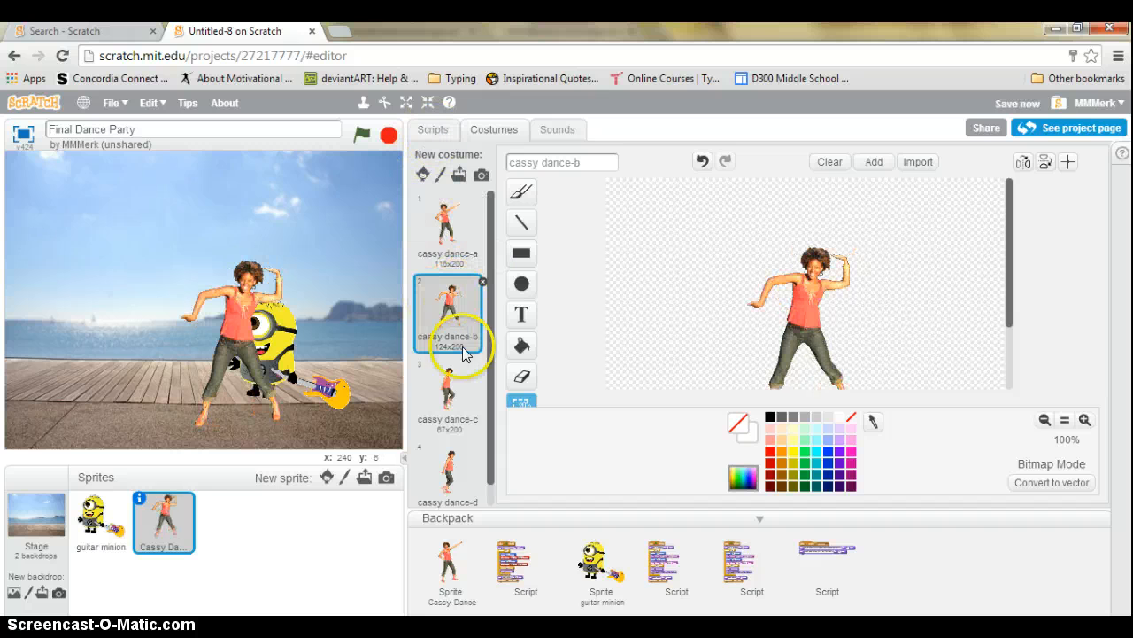
left_click(450, 403)
left_click(449, 473)
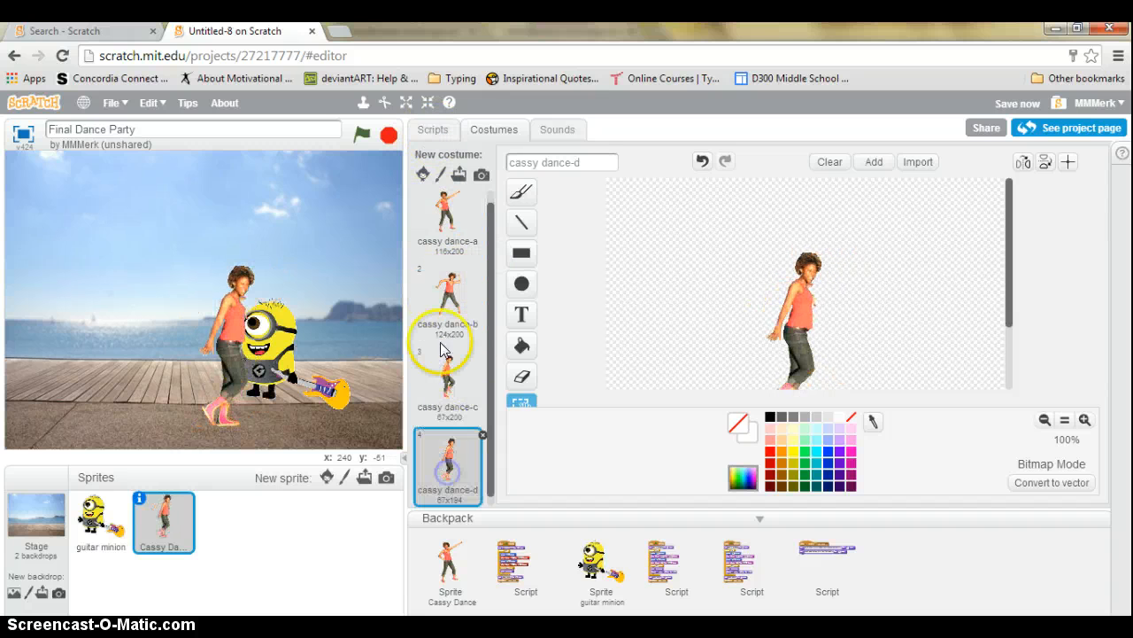
left_click(450, 215)
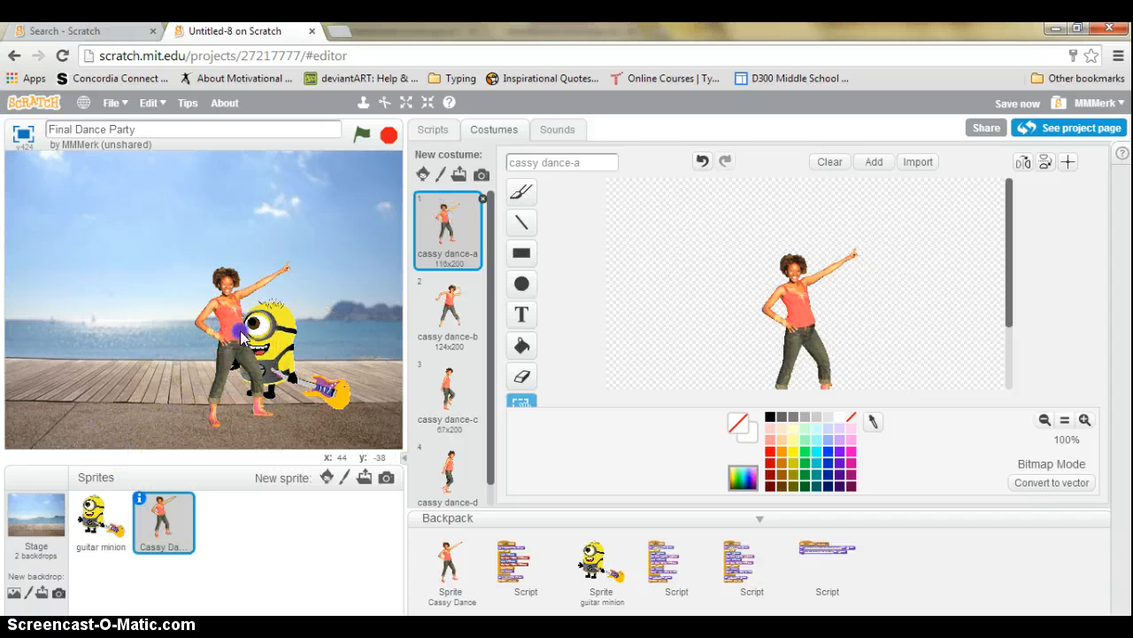
left_click_drag(242, 334, 140, 319)
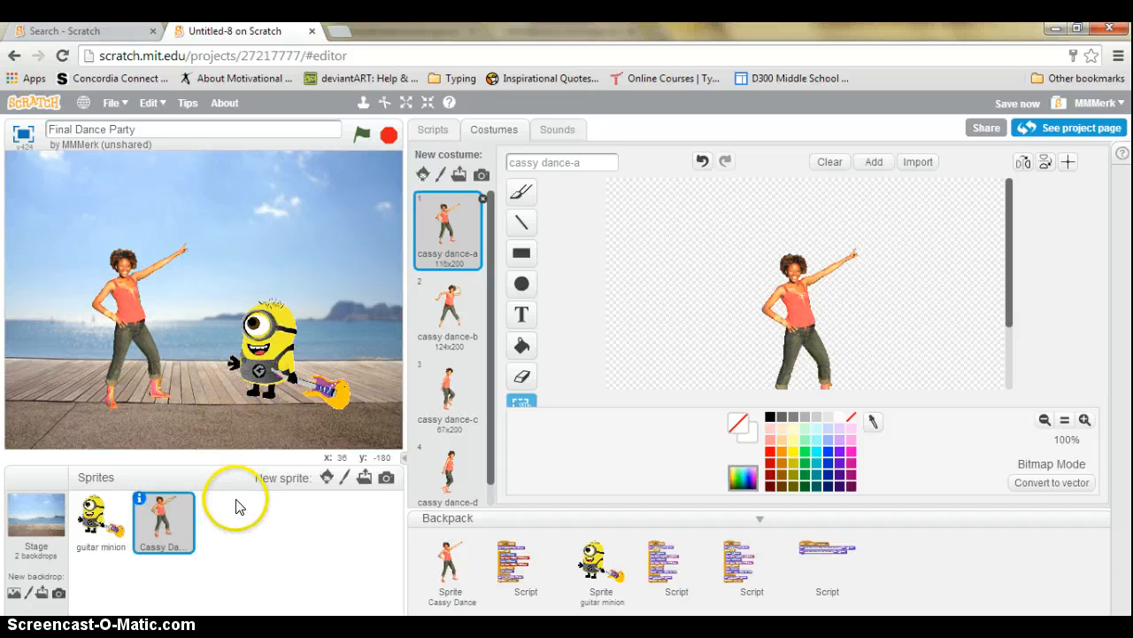
left_click(430, 133)
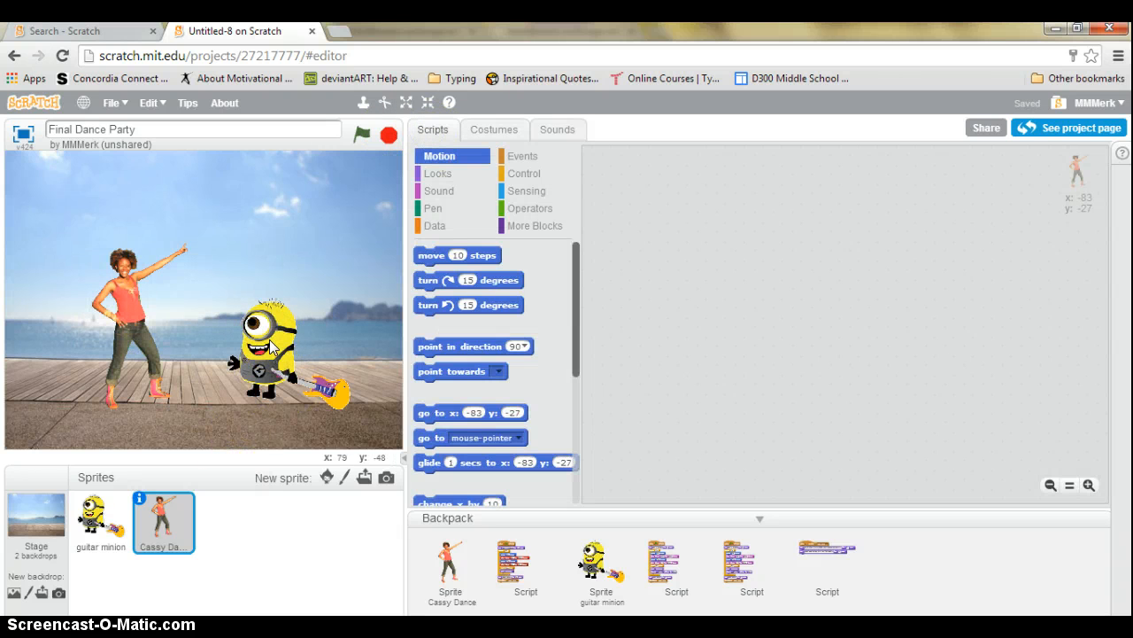
Nudge Cassy to x: -65, y: -33, run the project, and inspect the guitar minion's green-flag script
left_click_drag(122, 317, 137, 323)
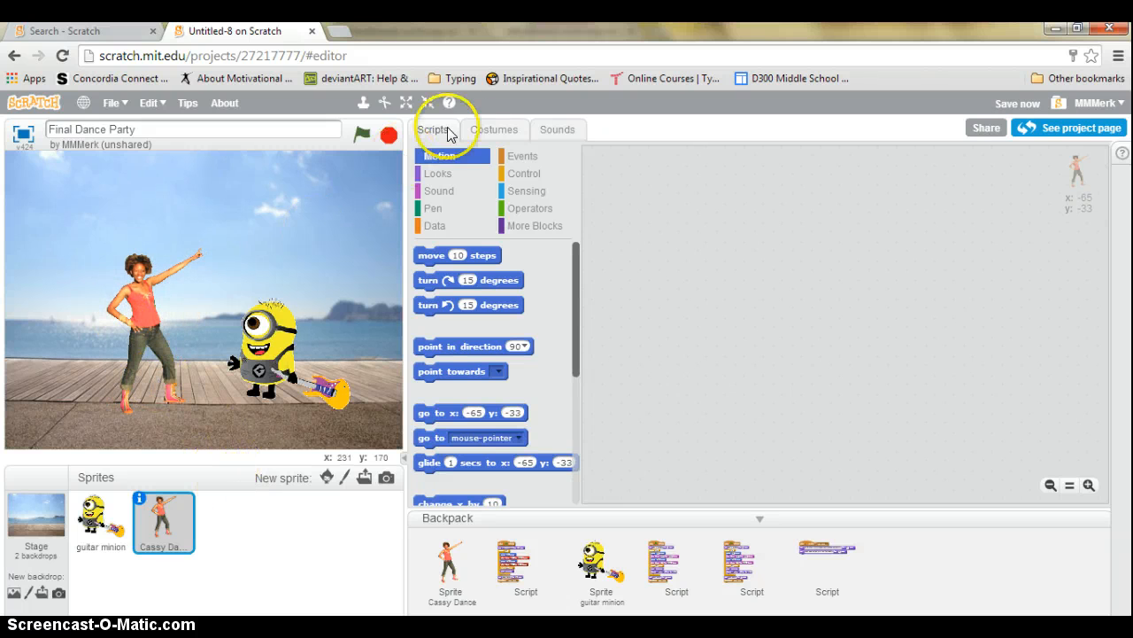
left_click(257, 351)
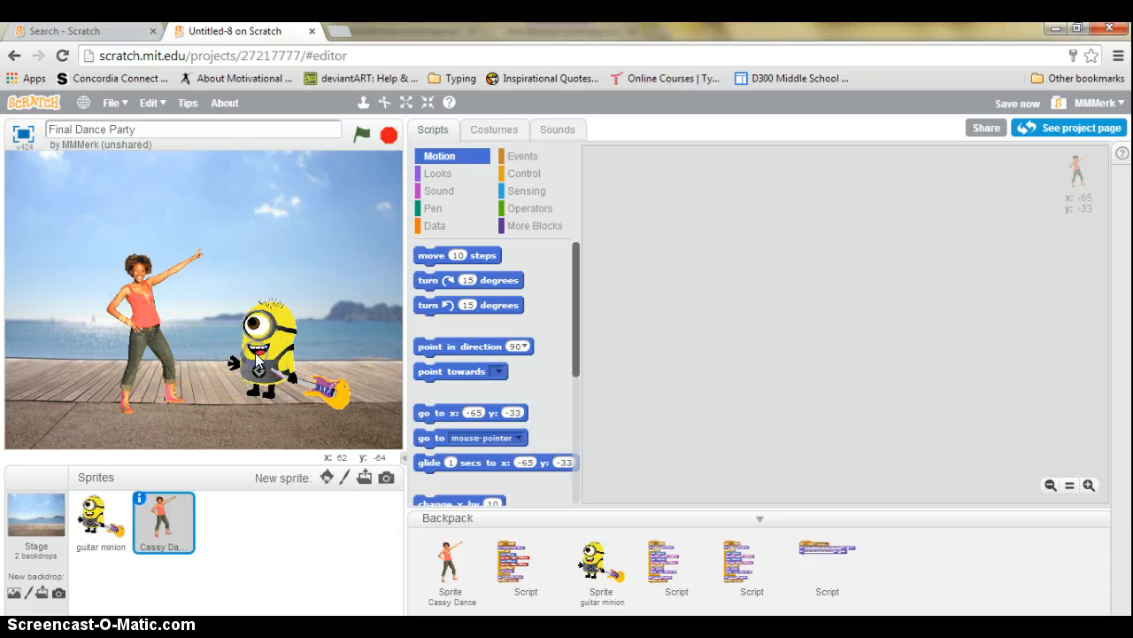
left_click(92, 512)
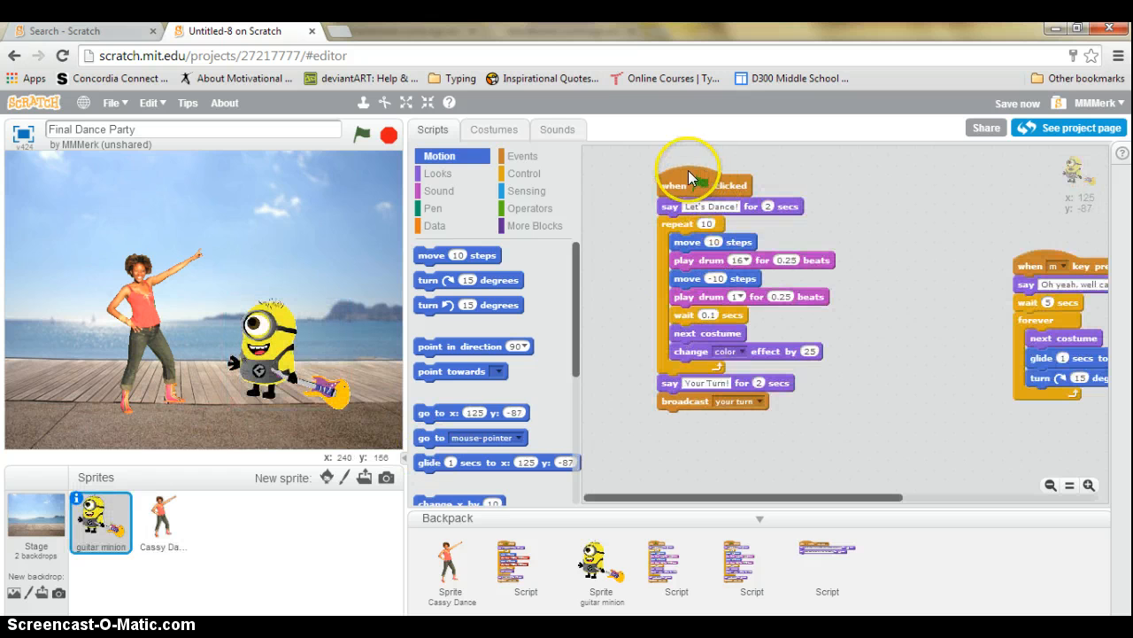
left_click_drag(688, 171, 670, 175)
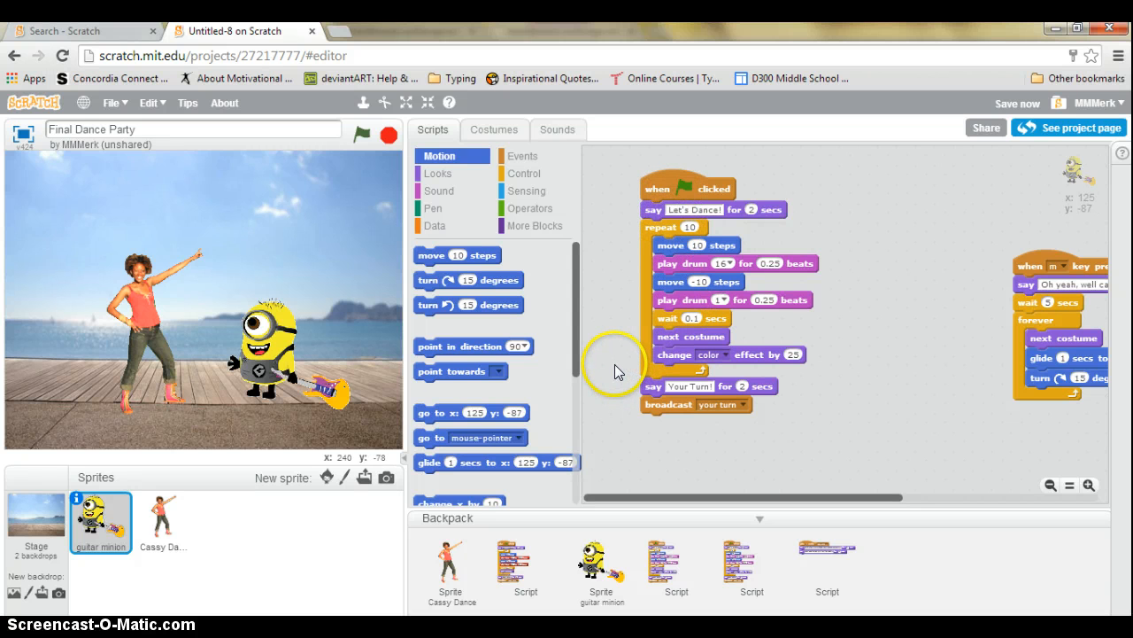
left_click(699, 282)
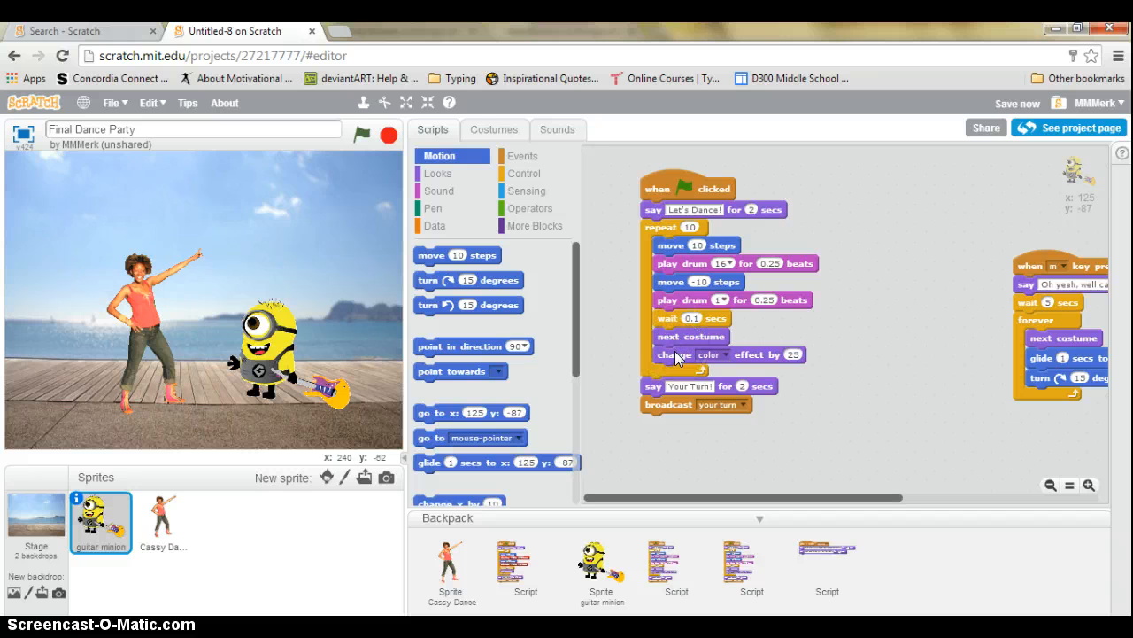
Browse the Looks and Control blocks, then reselect Cassy Dance's empty script area
left_click(439, 173)
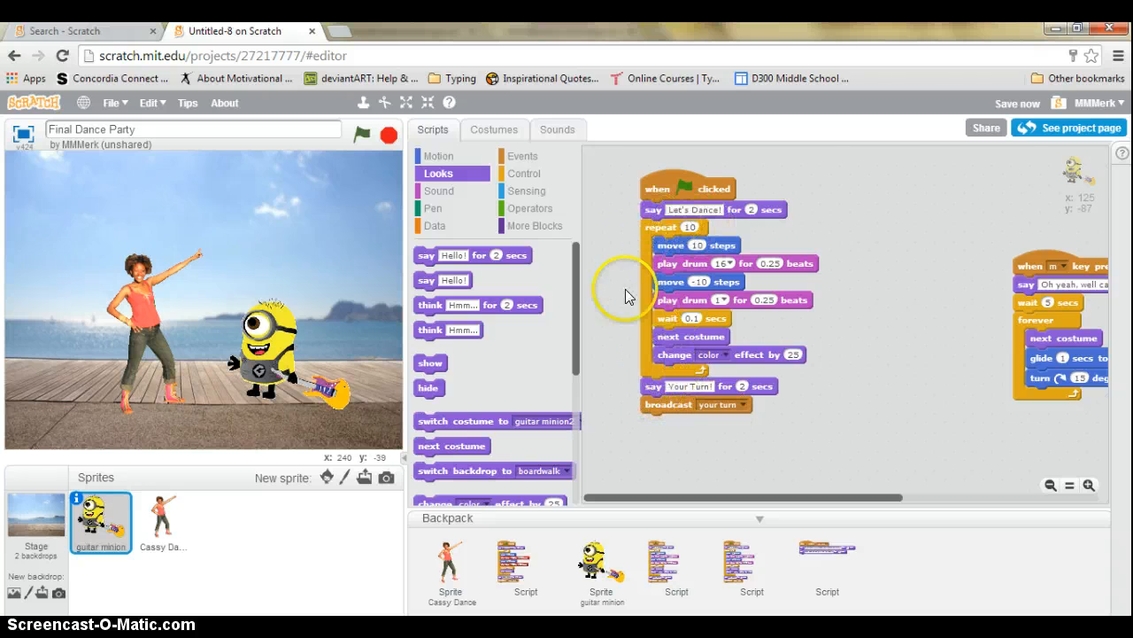
left_click(529, 173)
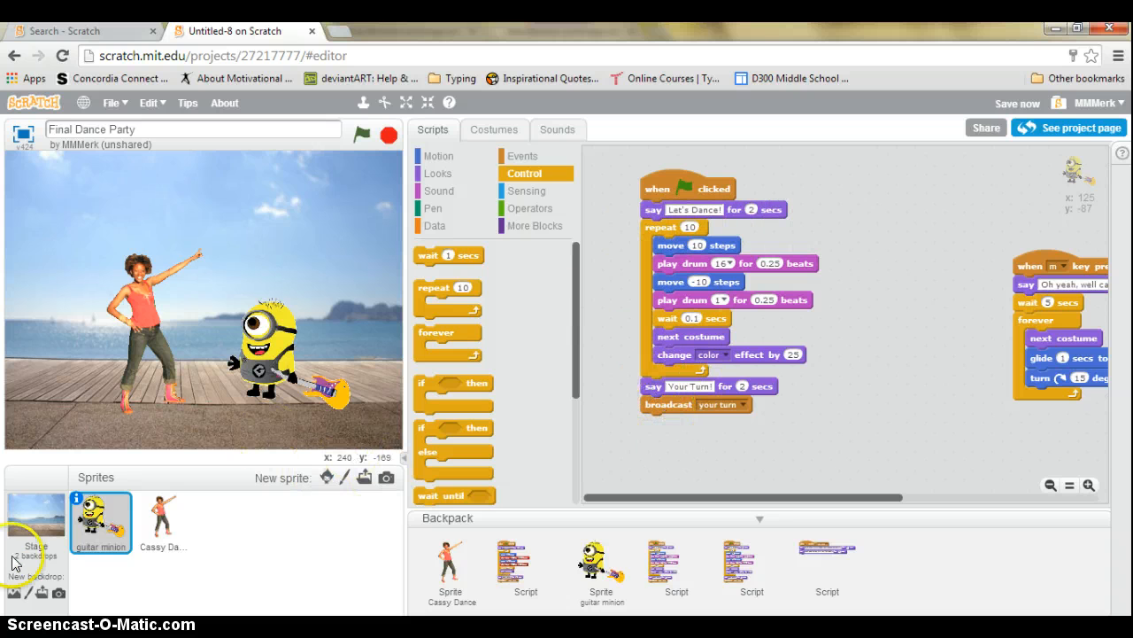
left_click(160, 518)
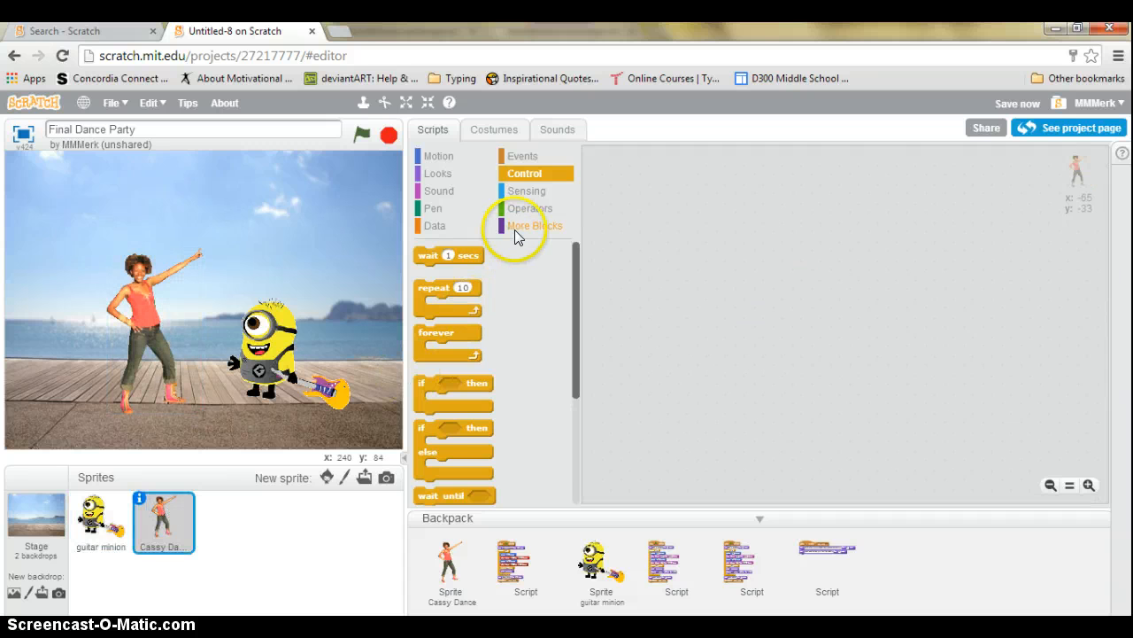
Build a 'when I receive your turn' script that says "You're on!!!" for 2 secs
left_click(524, 158)
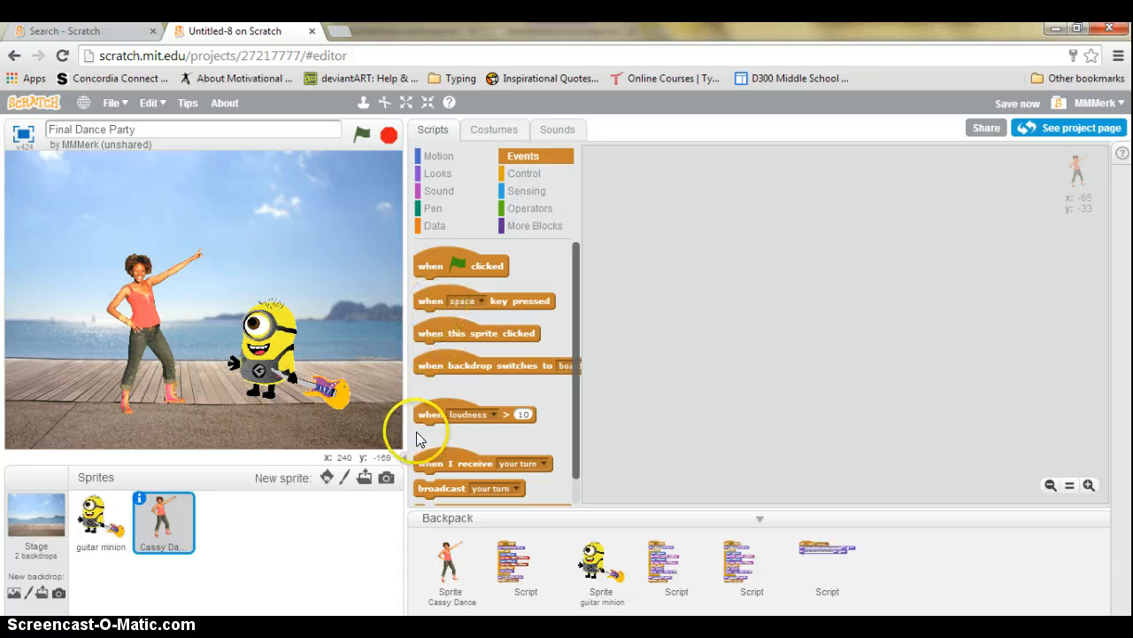
left_click_drag(427, 464, 630, 256)
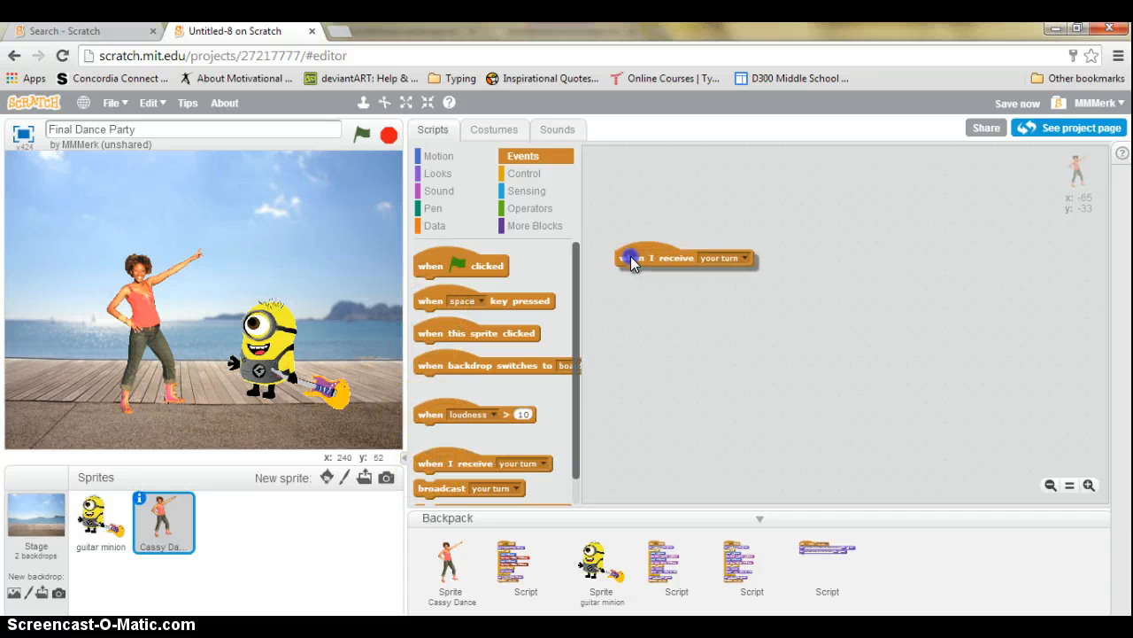
left_click(746, 253)
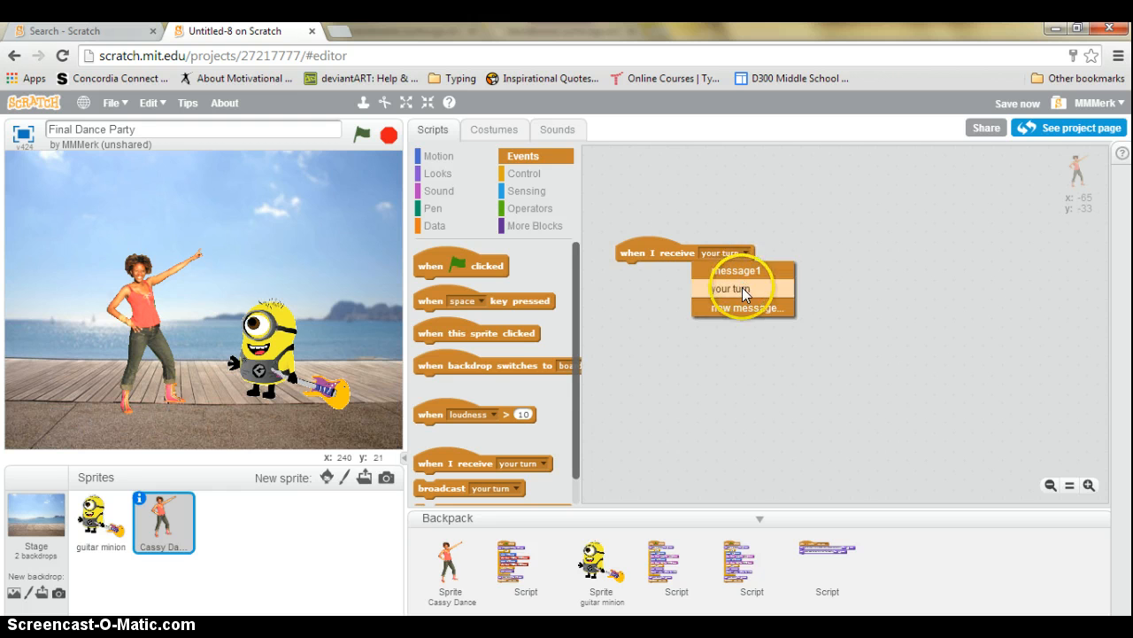
left_click(741, 206)
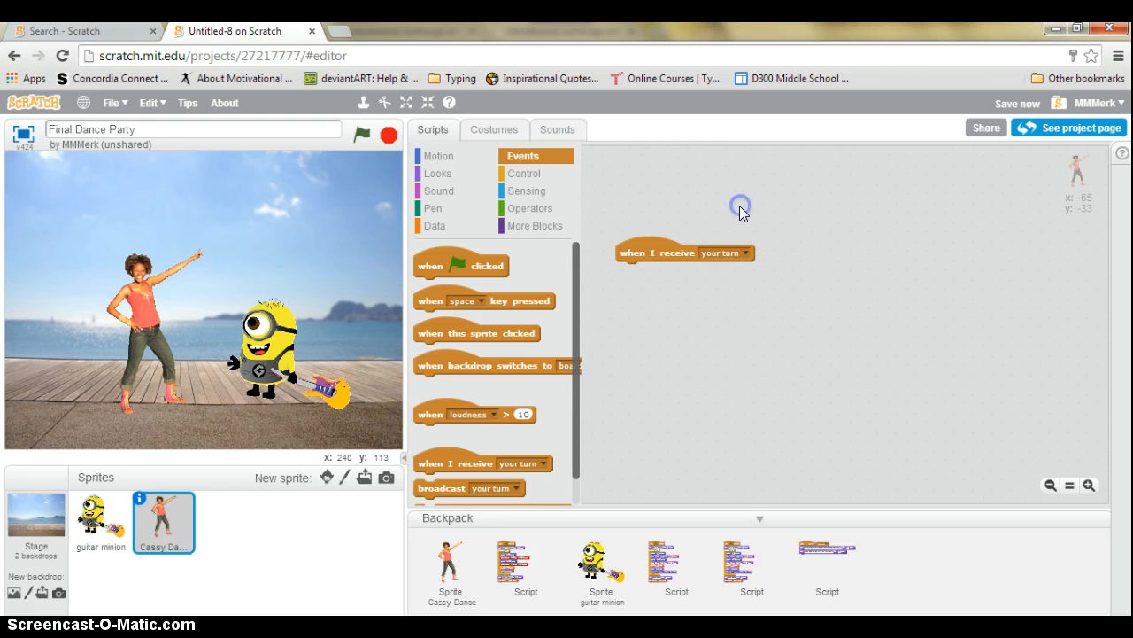
left_click(434, 176)
left_click_drag(454, 255, 656, 271)
left_click(681, 370)
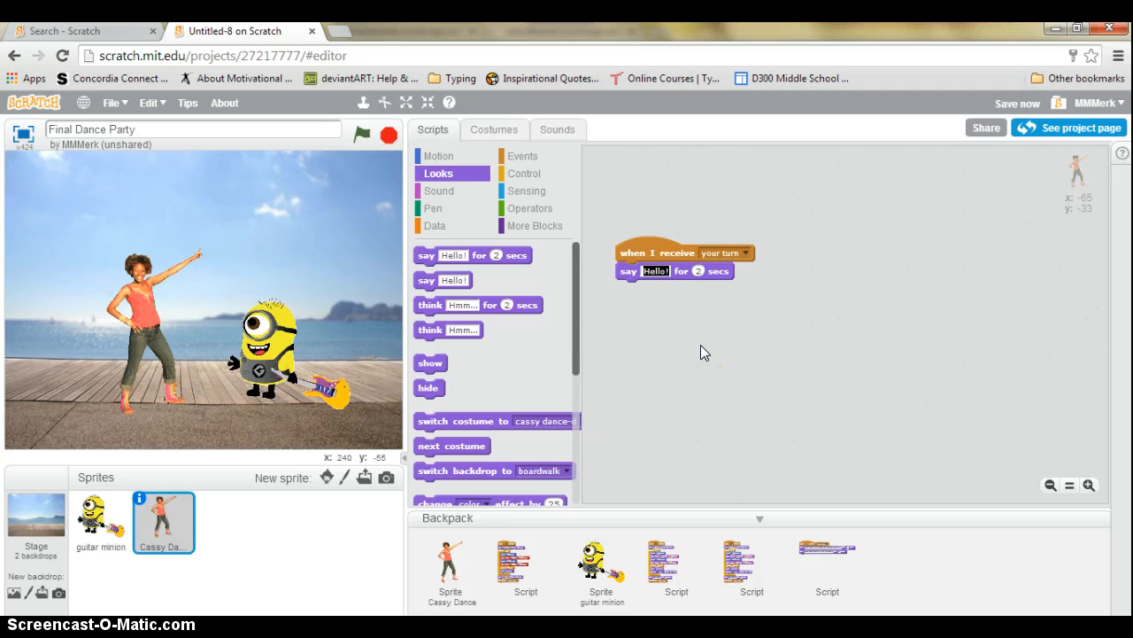
type("You")
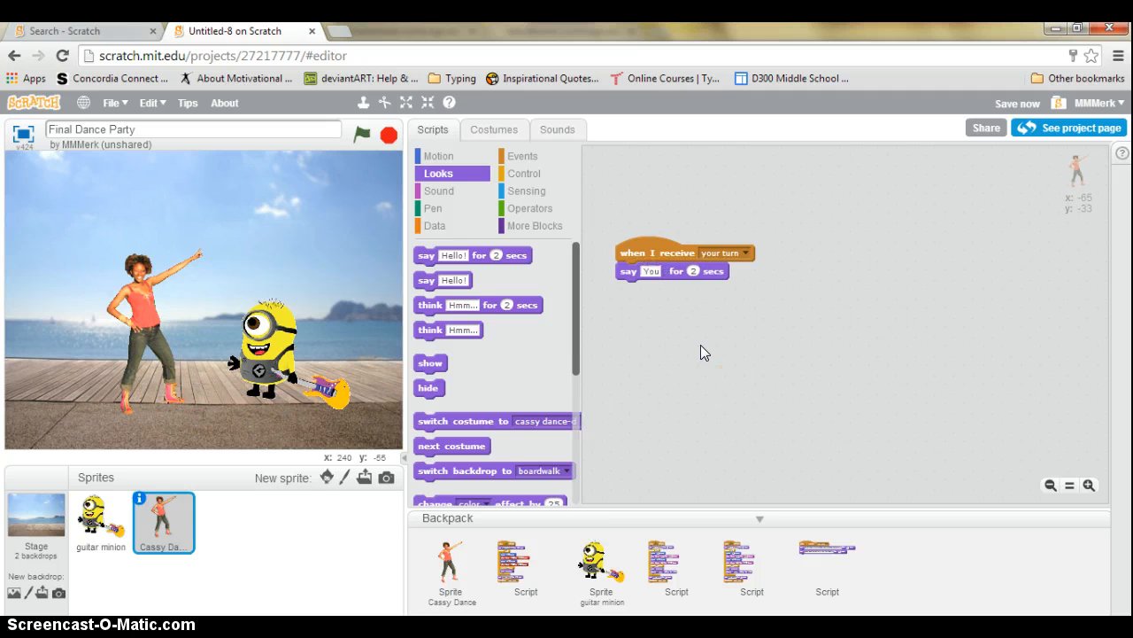
type("'re on!!!")
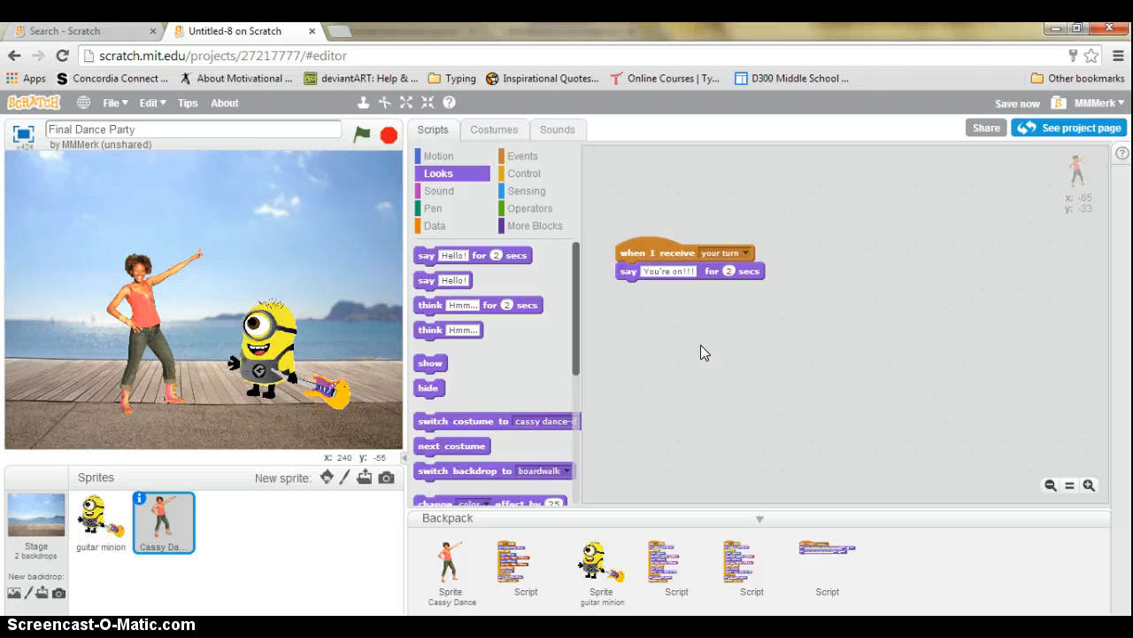
left_click(663, 299)
left_click(728, 271)
left_click(723, 362)
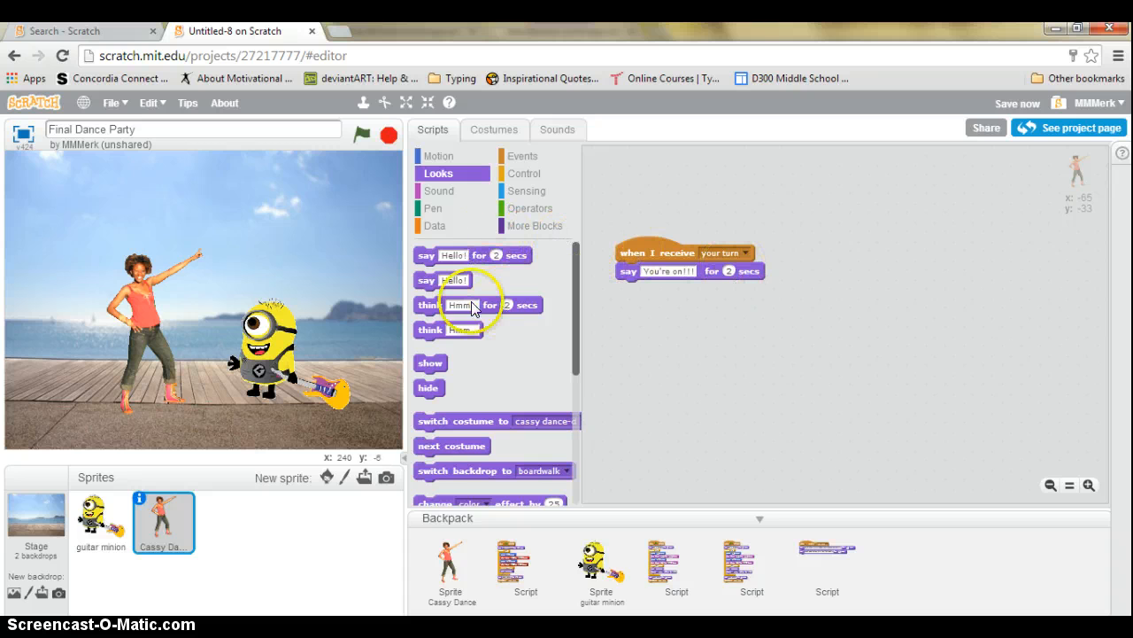
Add a second say block reading "Press M for Music!" beneath it
left_click(438, 175)
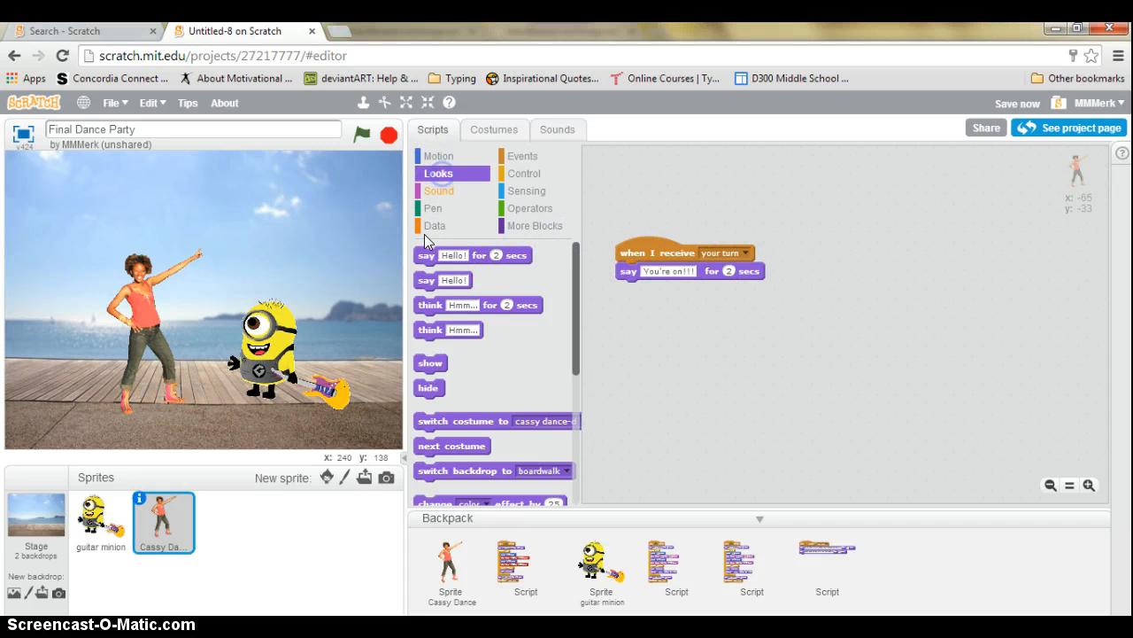
left_click_drag(426, 256, 650, 294)
left_click(653, 289)
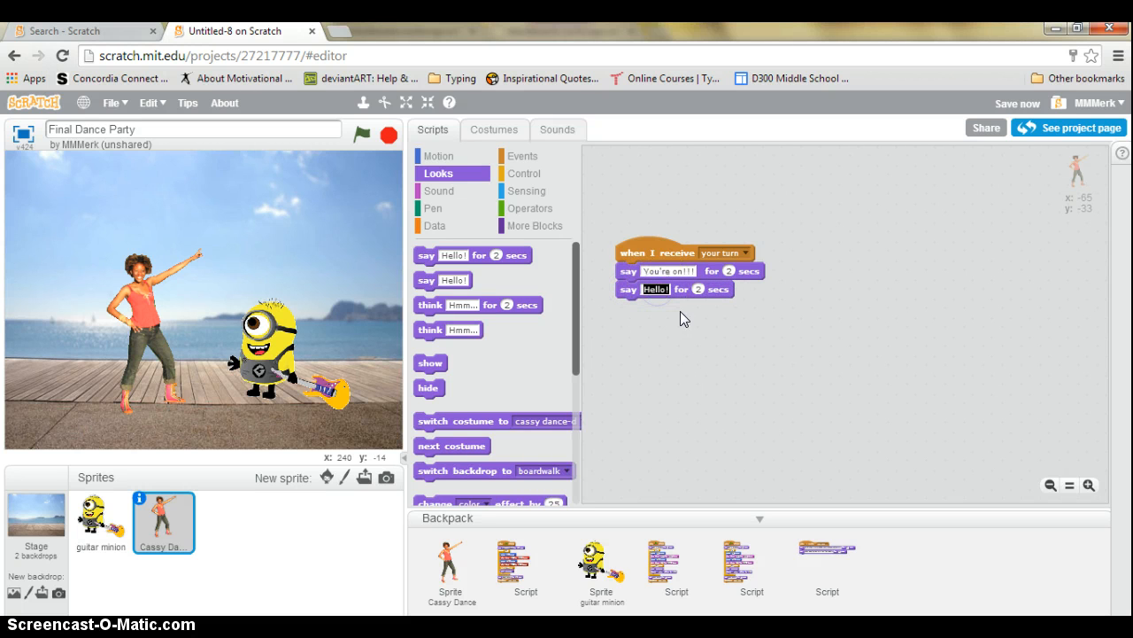
type("Press")
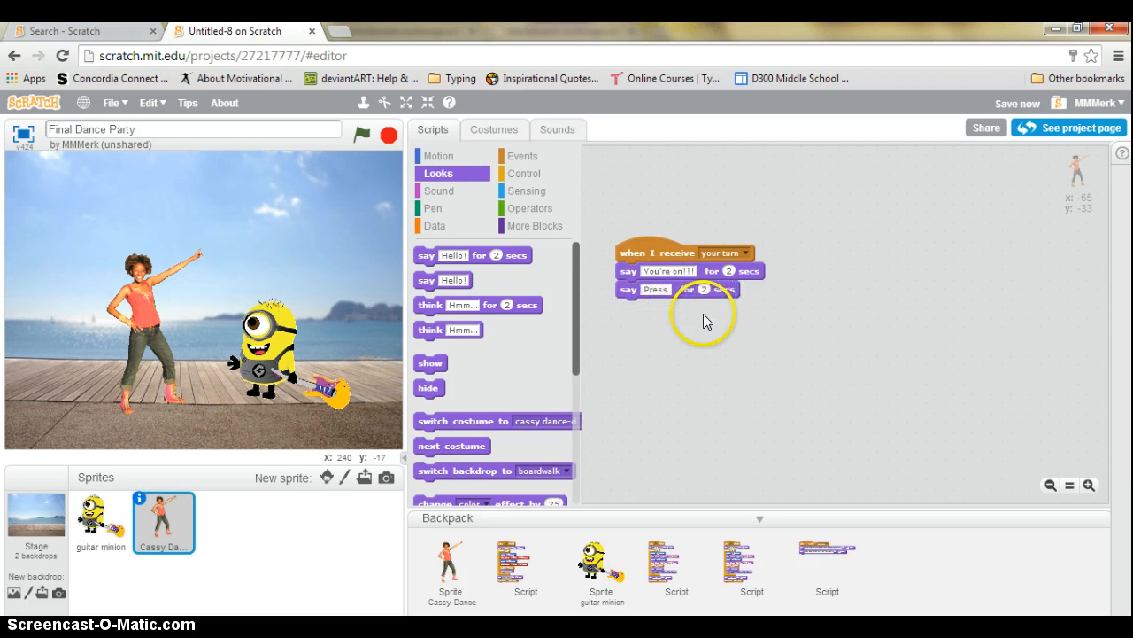
type(" M for Music!")
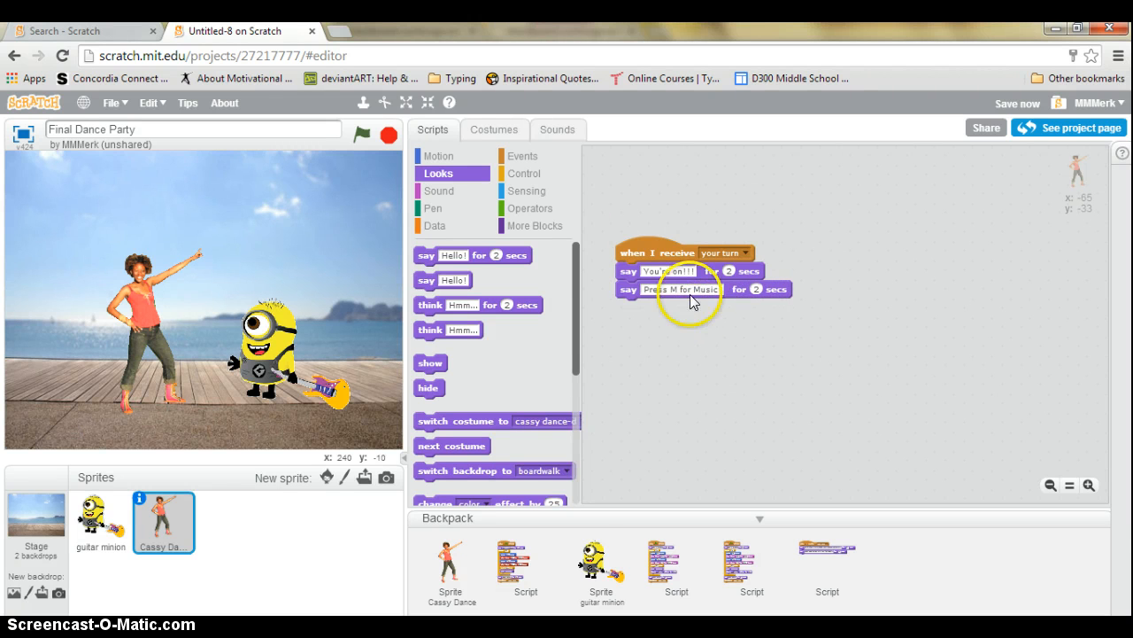
left_click(558, 130)
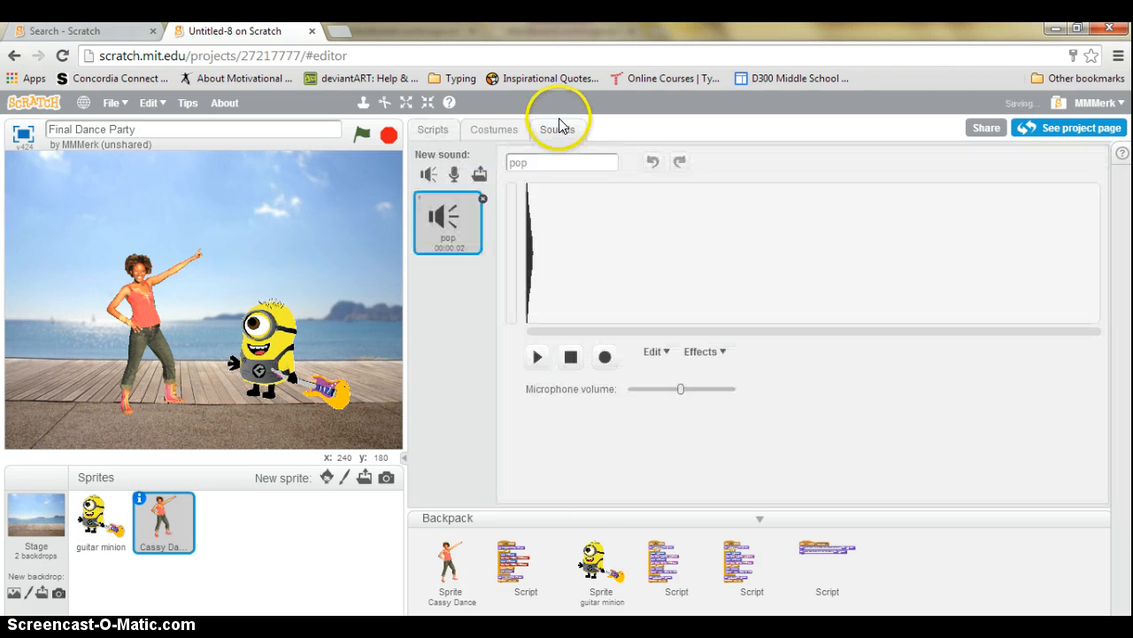
Upload the mp3 'cat and rat have it out' from Documents > 21st Cent_Multimedia as a sound
left_click(483, 175)
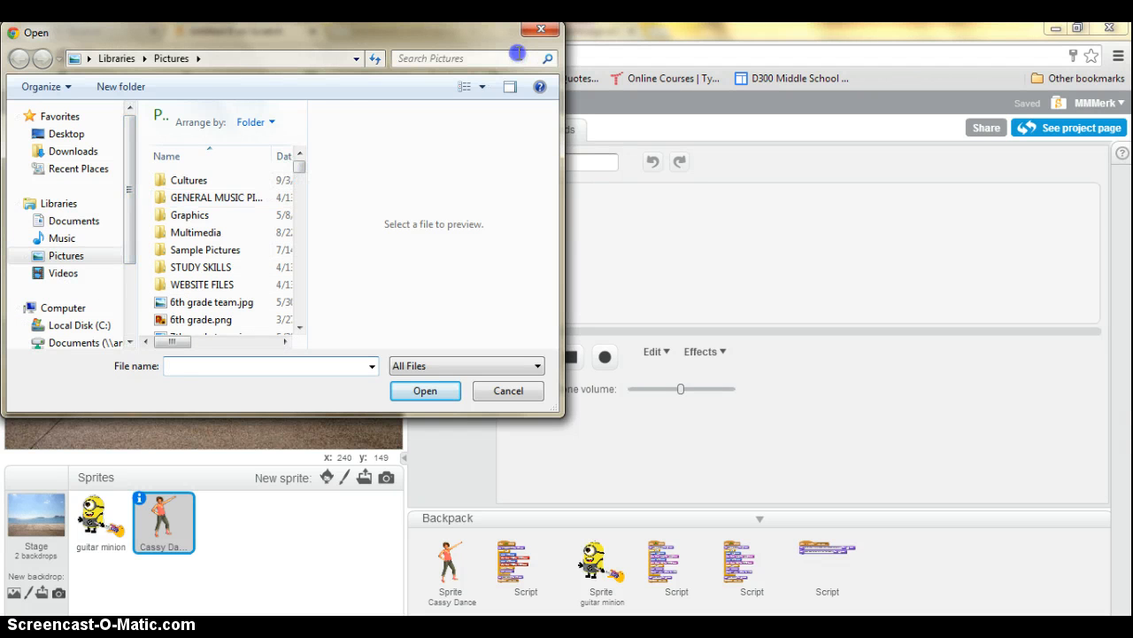
left_click(541, 29)
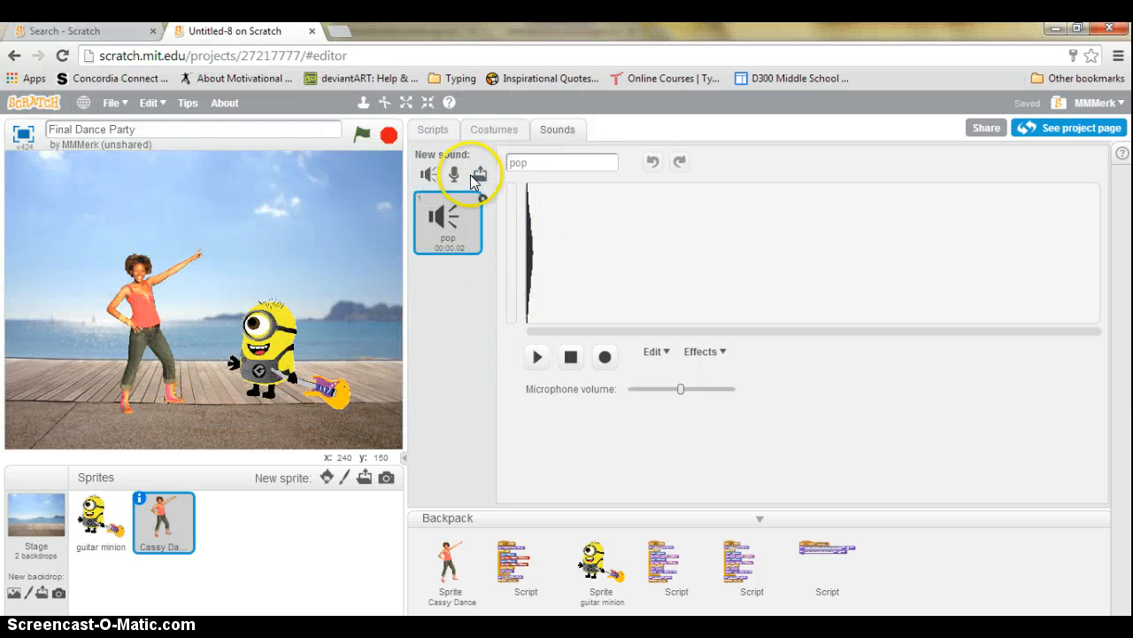
left_click(483, 175)
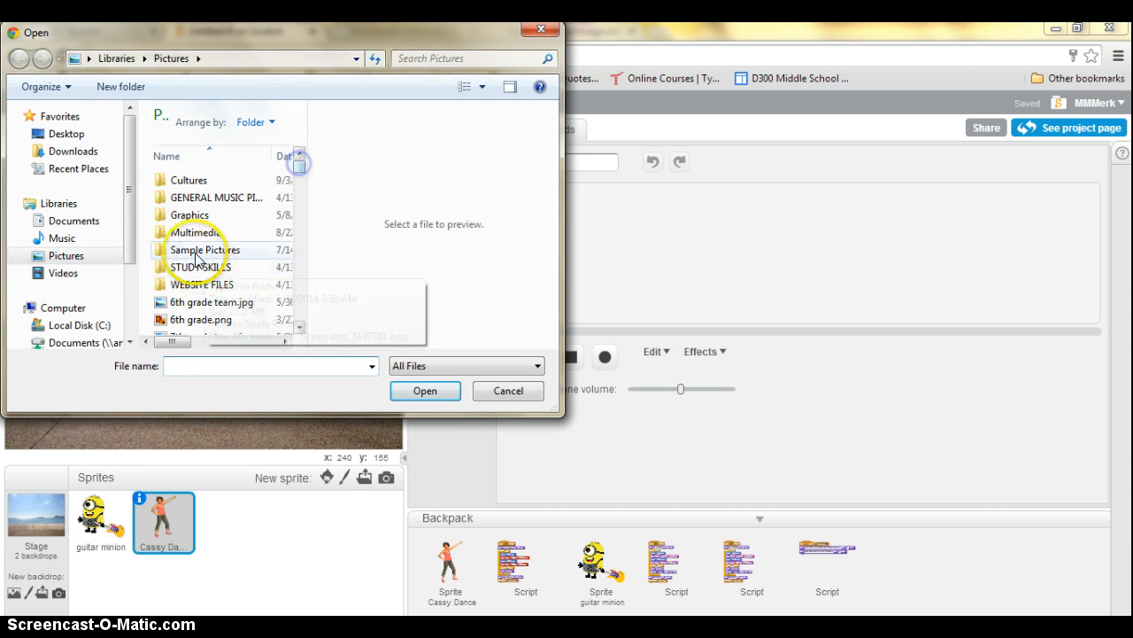
left_click(80, 220)
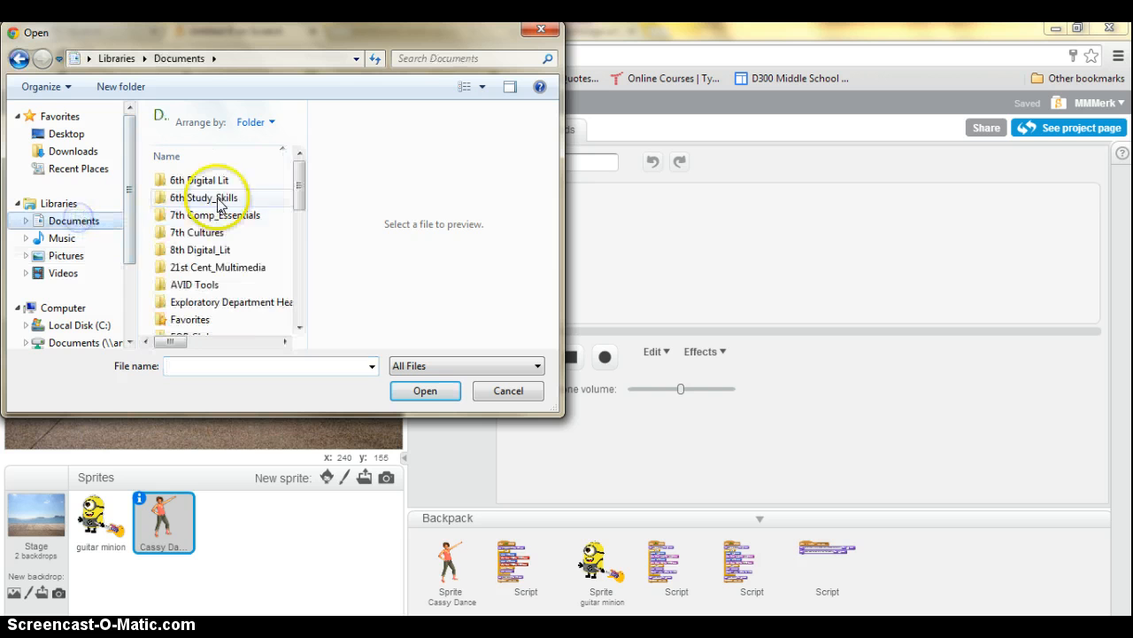
left_click(189, 270)
double_click(189, 267)
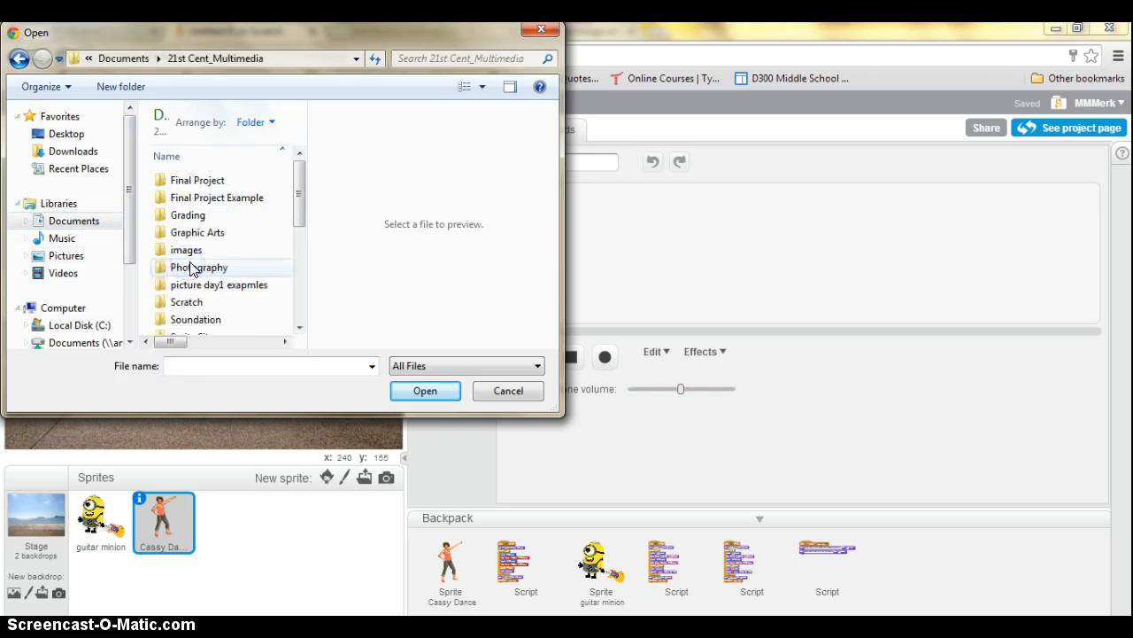
left_click_drag(296, 200, 293, 221)
left_click(201, 242)
double_click(202, 242)
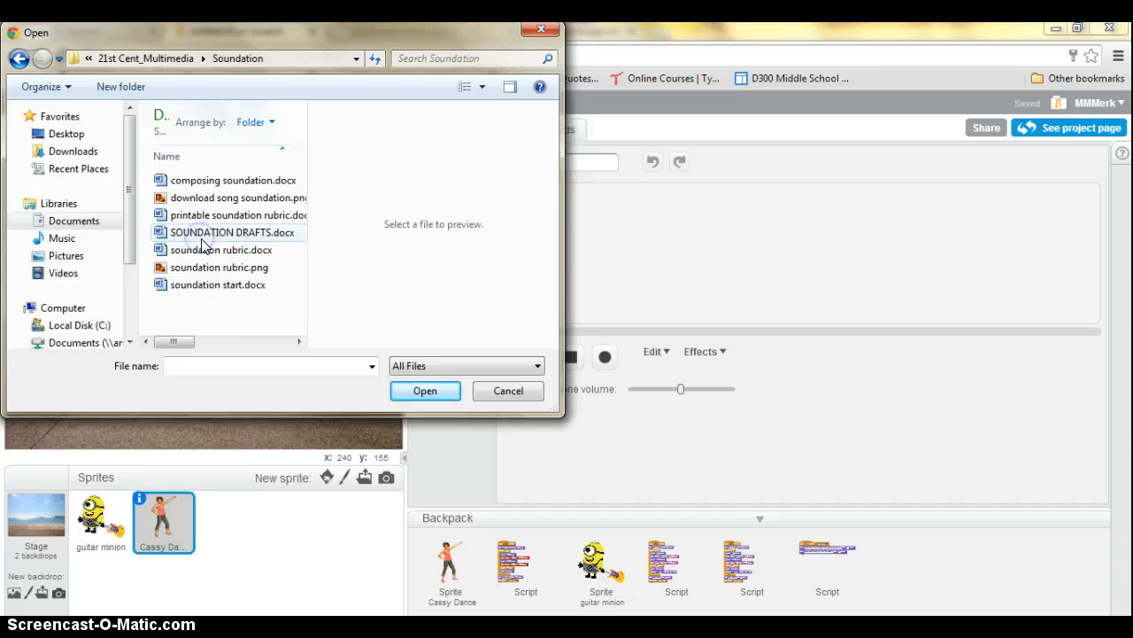
left_click(19, 58)
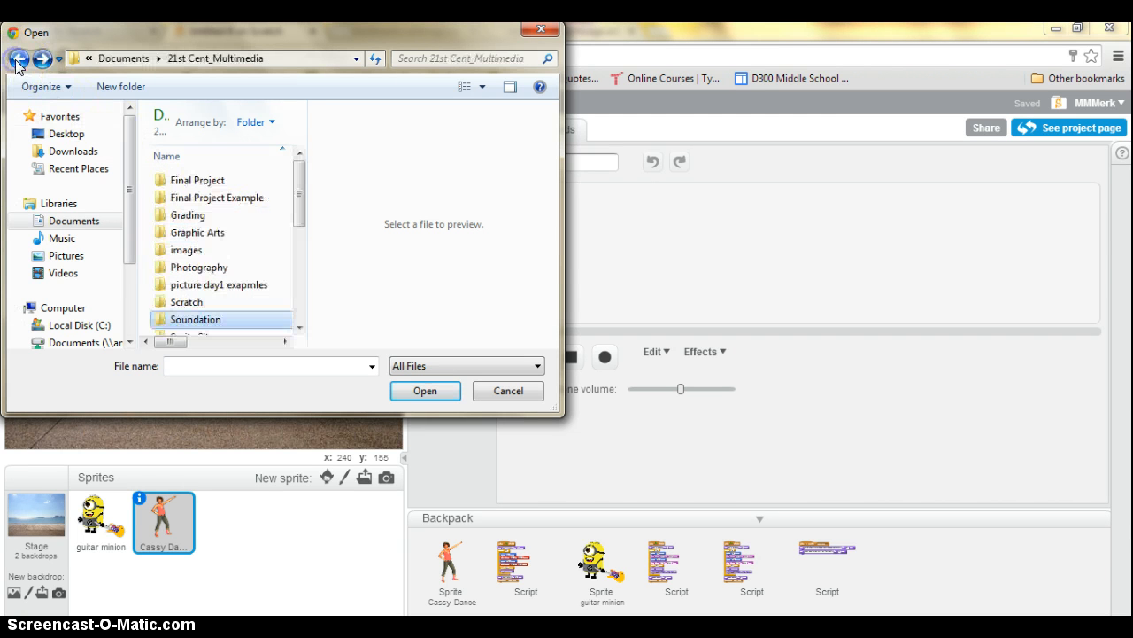
left_click_drag(298, 193, 293, 302)
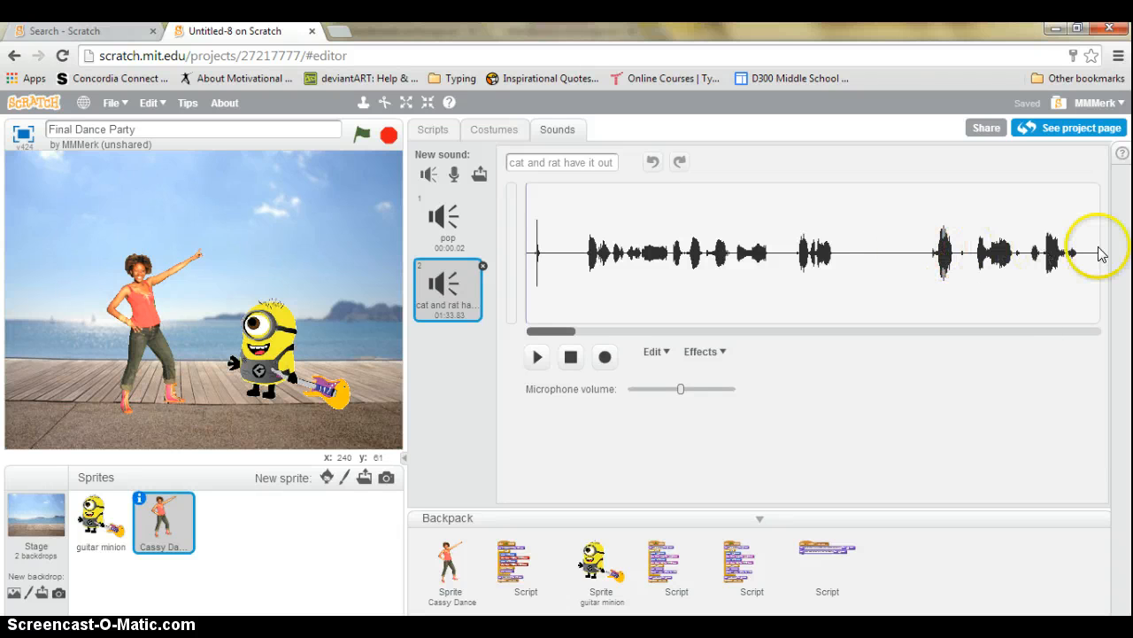
Cut a stretch of the song's waveform, trimming it to 01:14.81
left_click_drag(571, 336, 657, 330)
left_click_drag(864, 248, 421, 255)
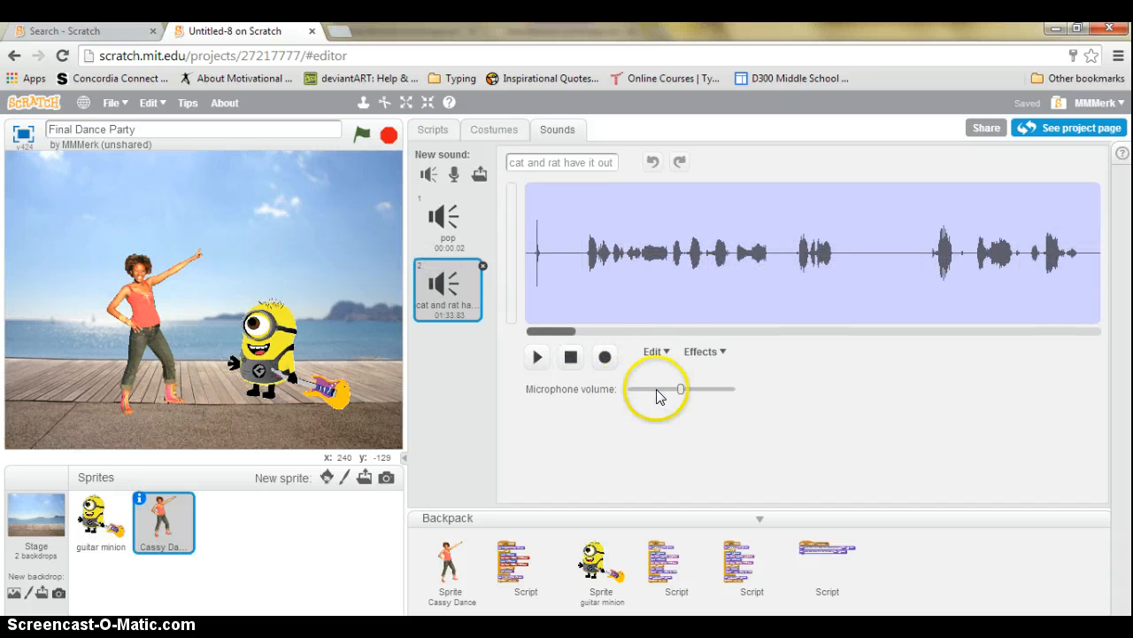
left_click(662, 350)
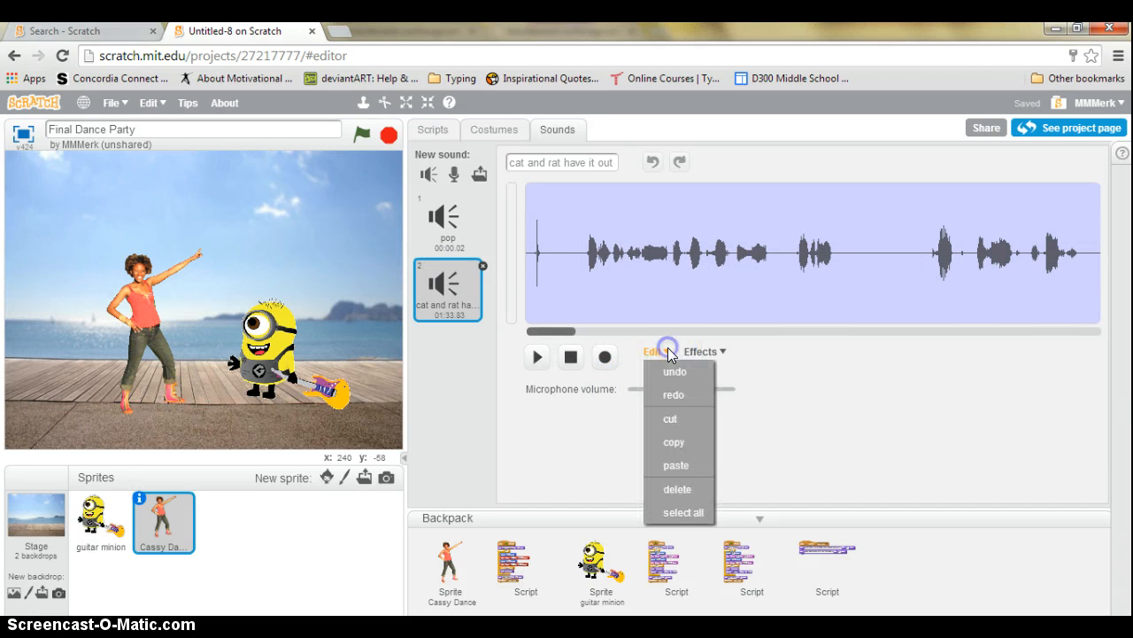
left_click(678, 467)
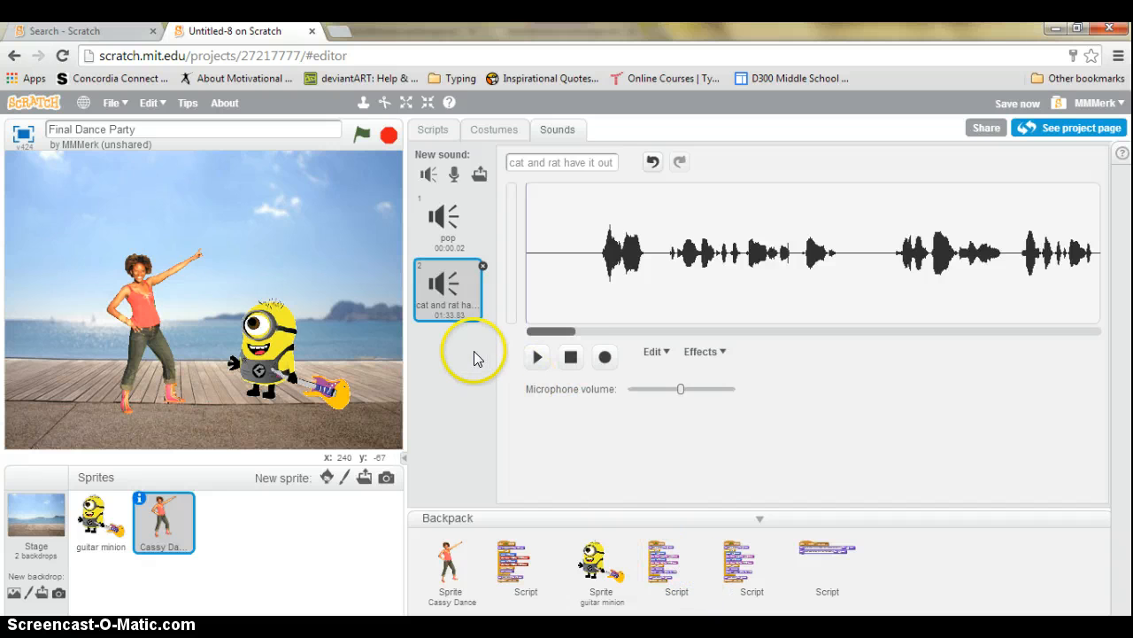
Delete the pop sound and return to Cassy Dance's scripts
right_click(461, 219)
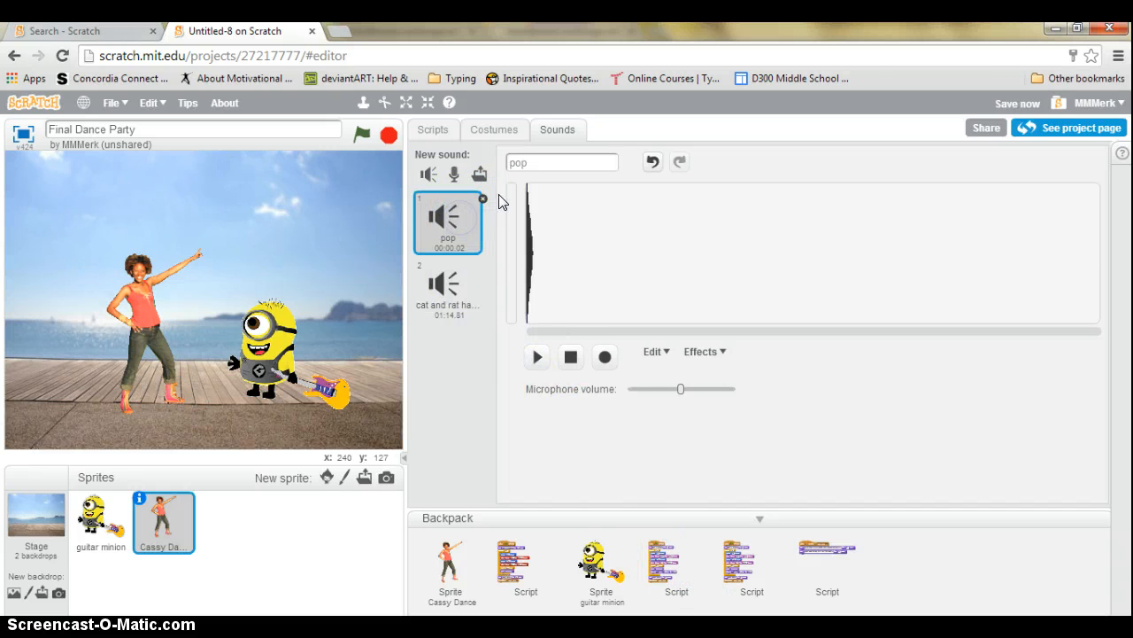
left_click(483, 199)
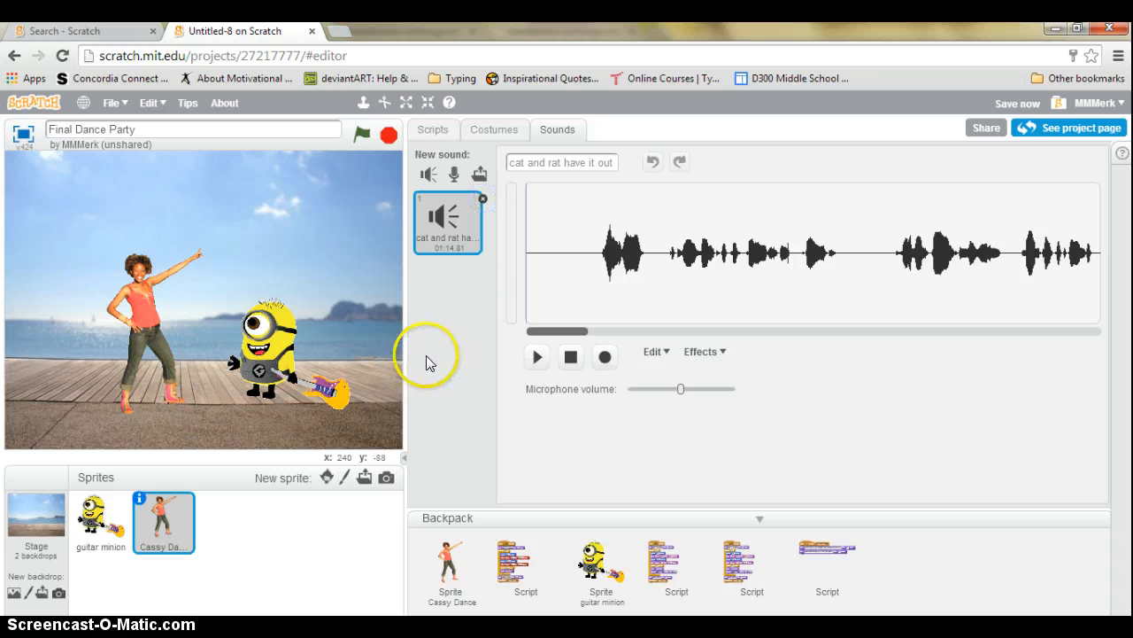
left_click(433, 130)
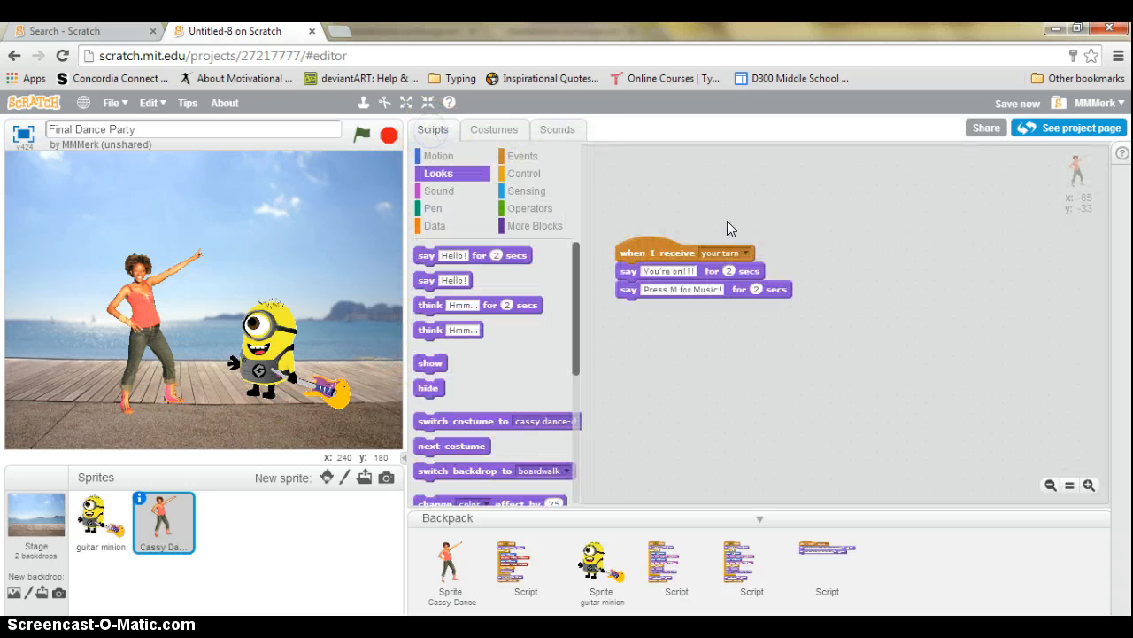
left_click(536, 176)
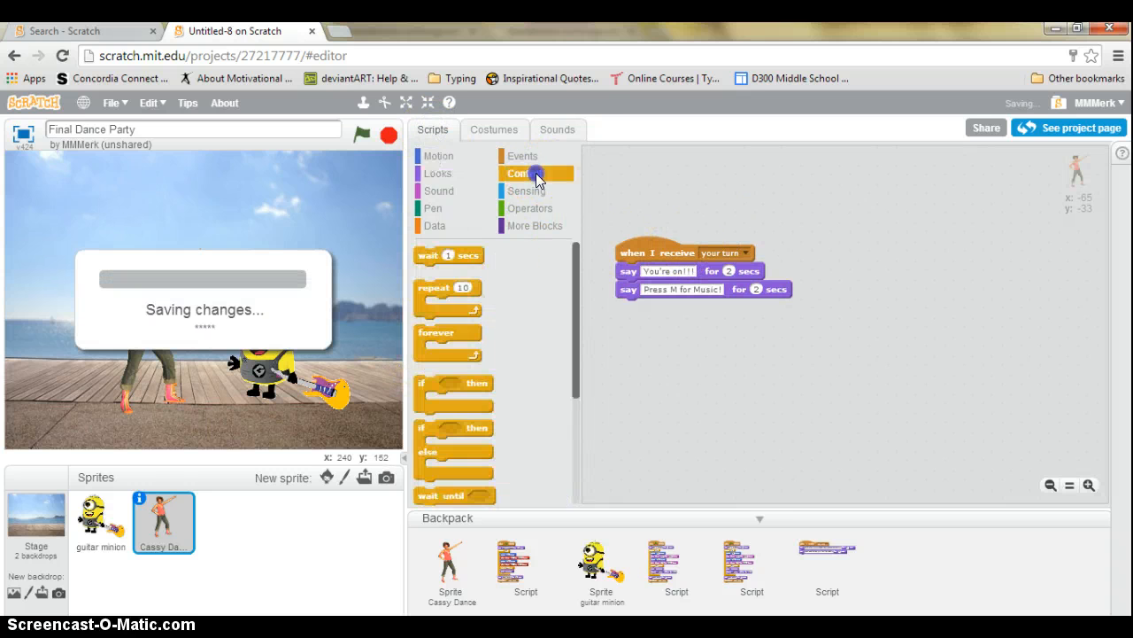
Build a 'when m key pressed' script that plays 'cat and rat have it out', placed beside the first script
left_click(536, 157)
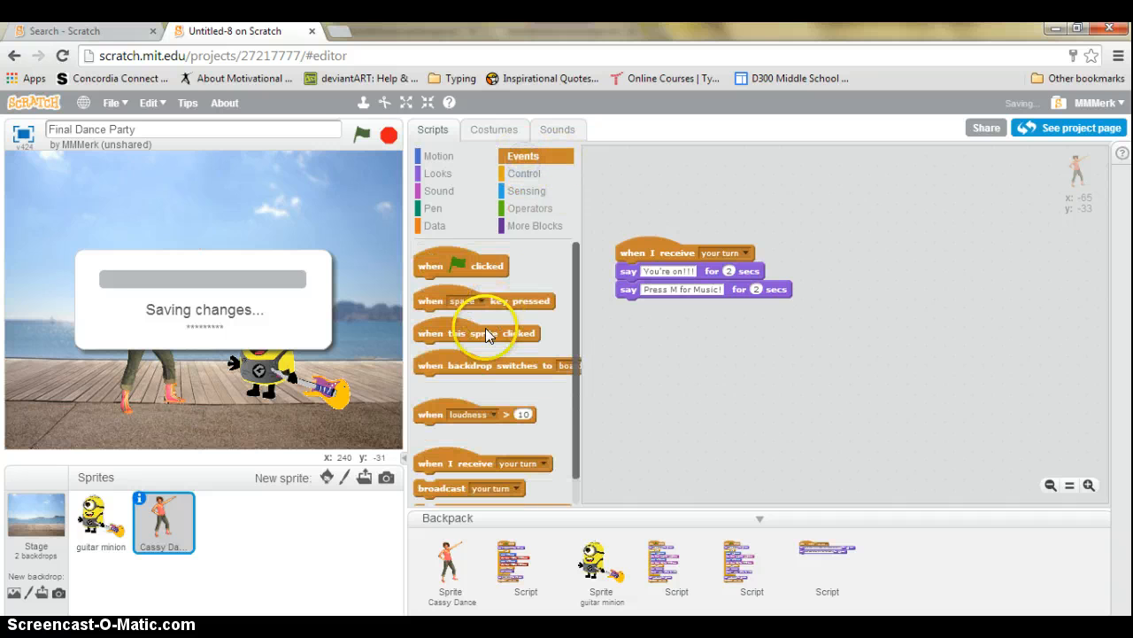
left_click_drag(427, 295, 901, 255)
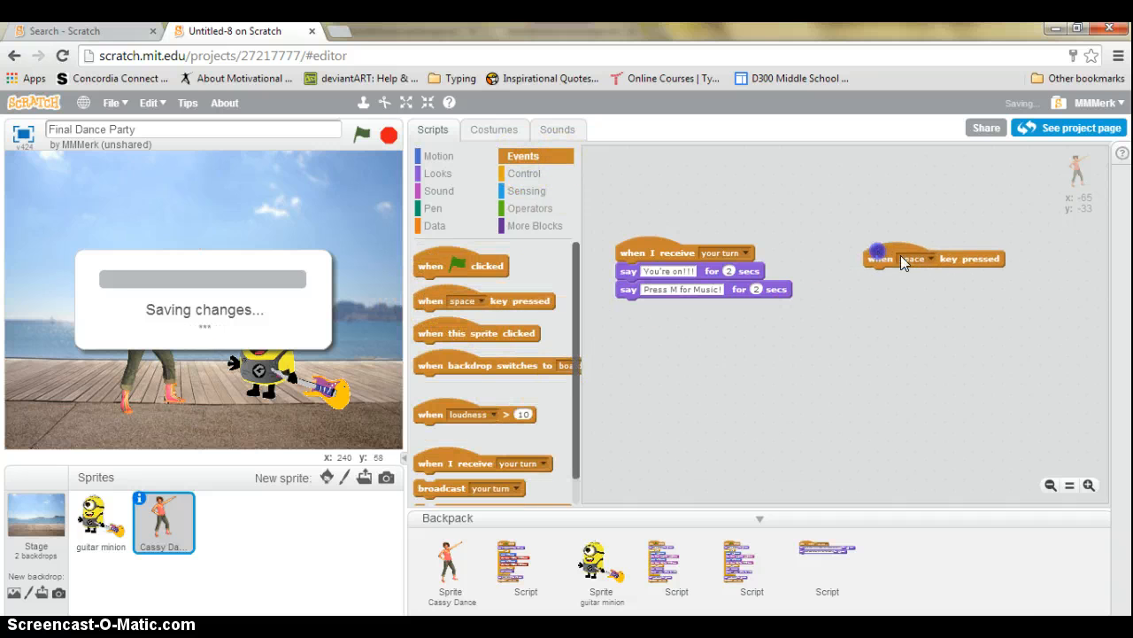
left_click(929, 258)
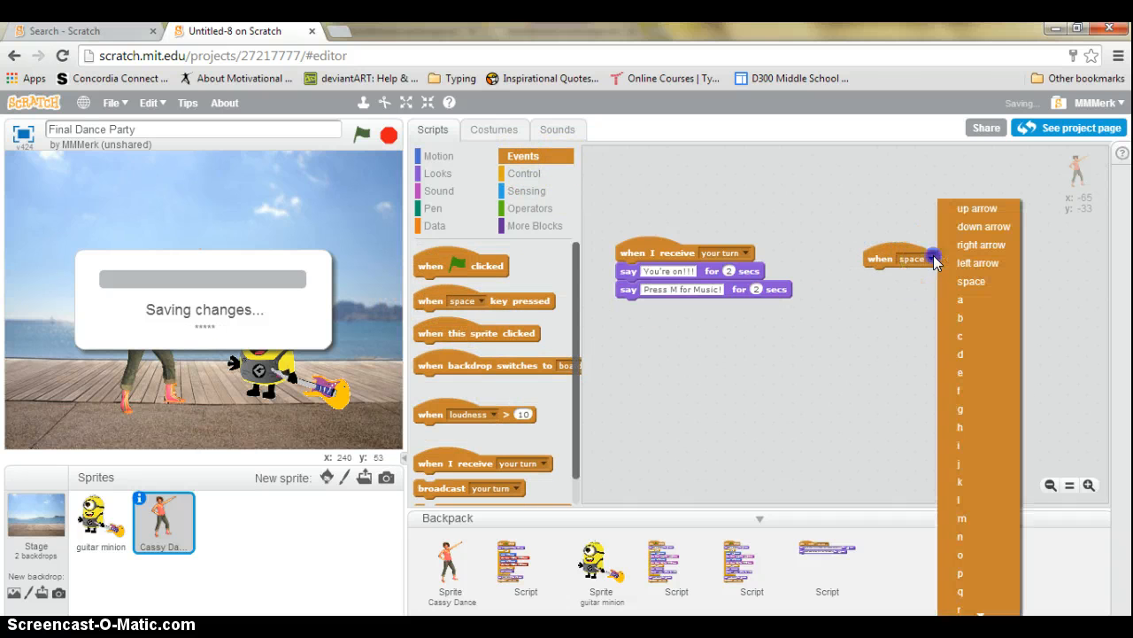
left_click(988, 518)
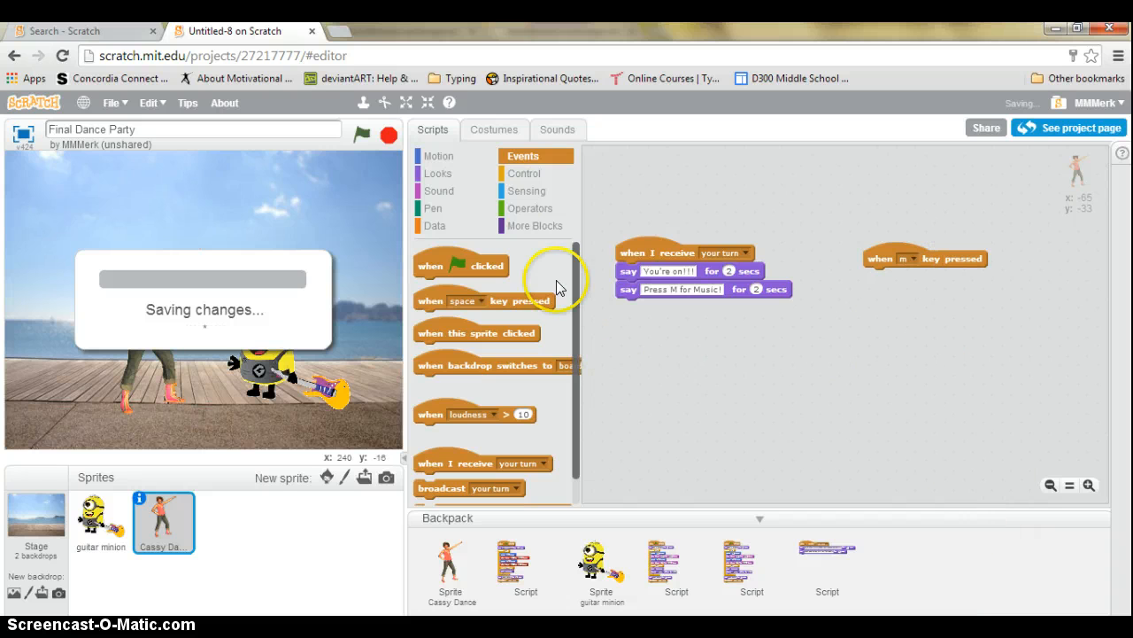
left_click(447, 191)
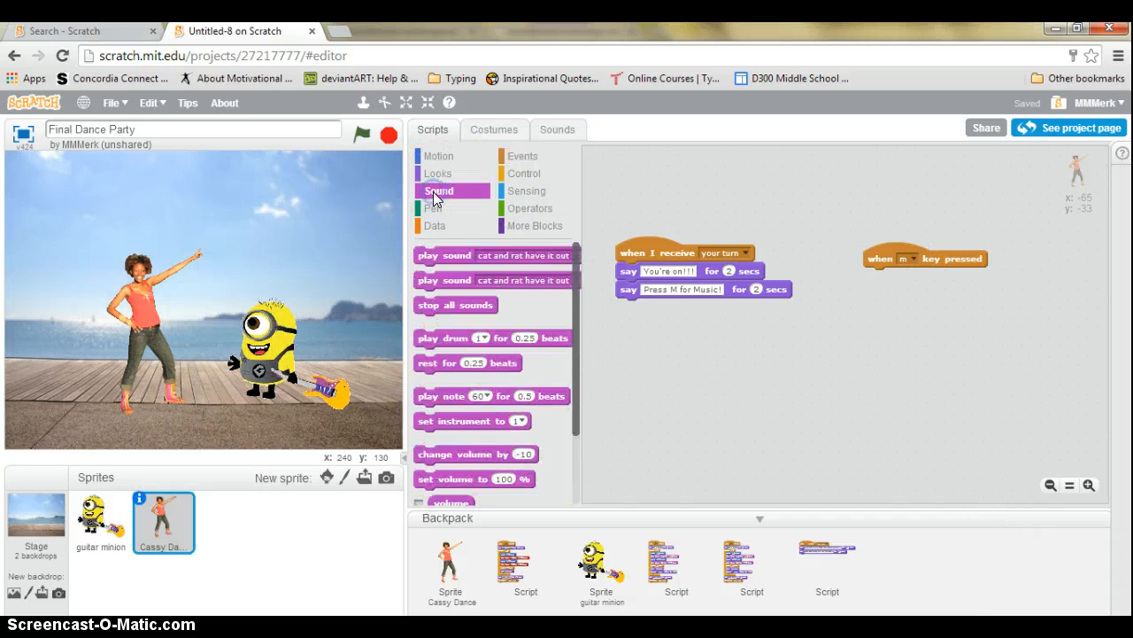
left_click_drag(434, 256, 883, 280)
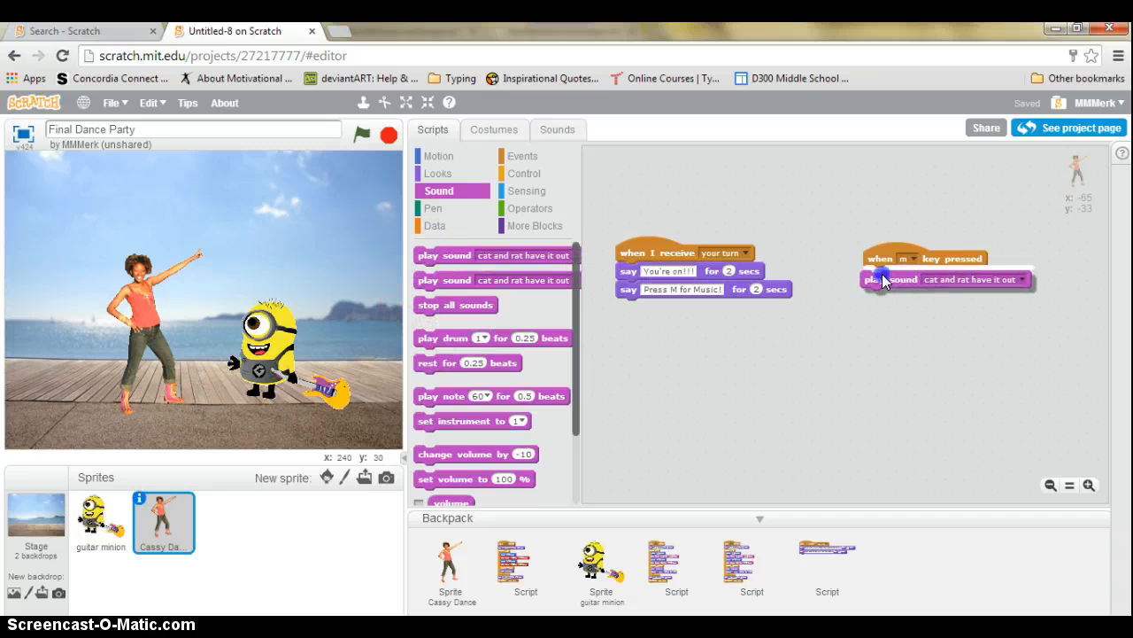
left_click(557, 129)
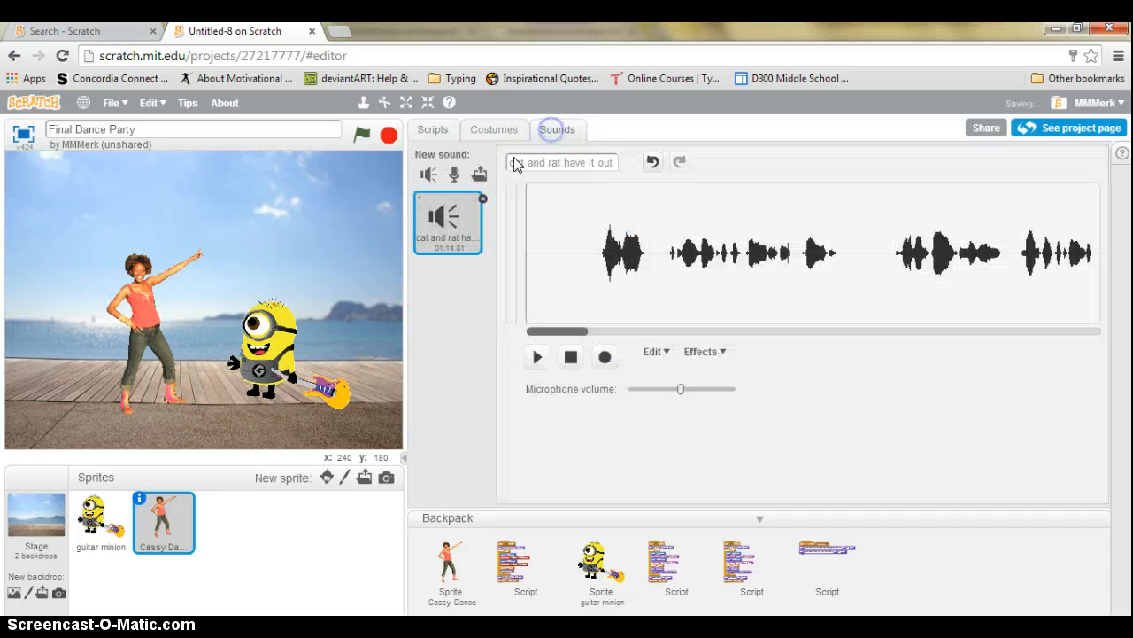
left_click(433, 129)
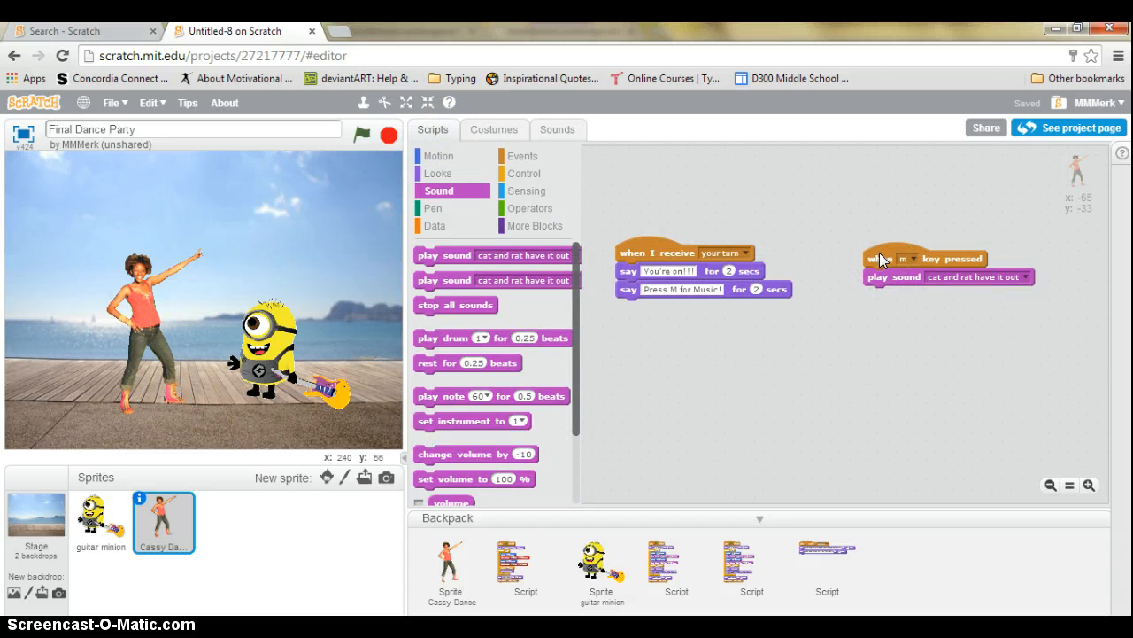
left_click_drag(885, 246, 844, 228)
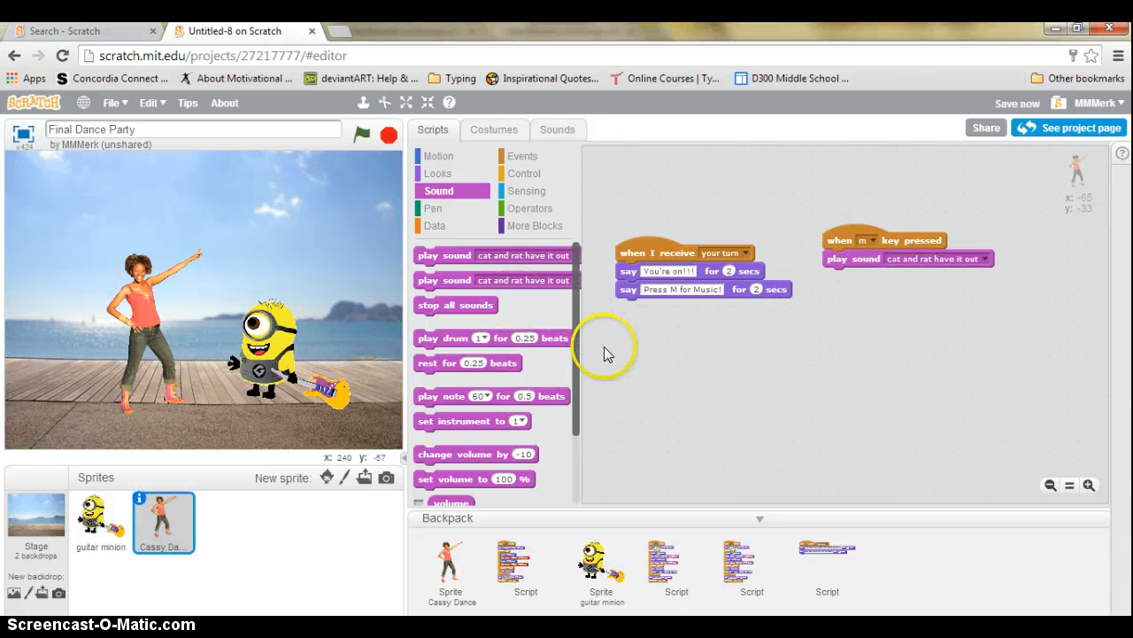
Add a forever loop under play sound, with a wait block and next costume
left_click(440, 176)
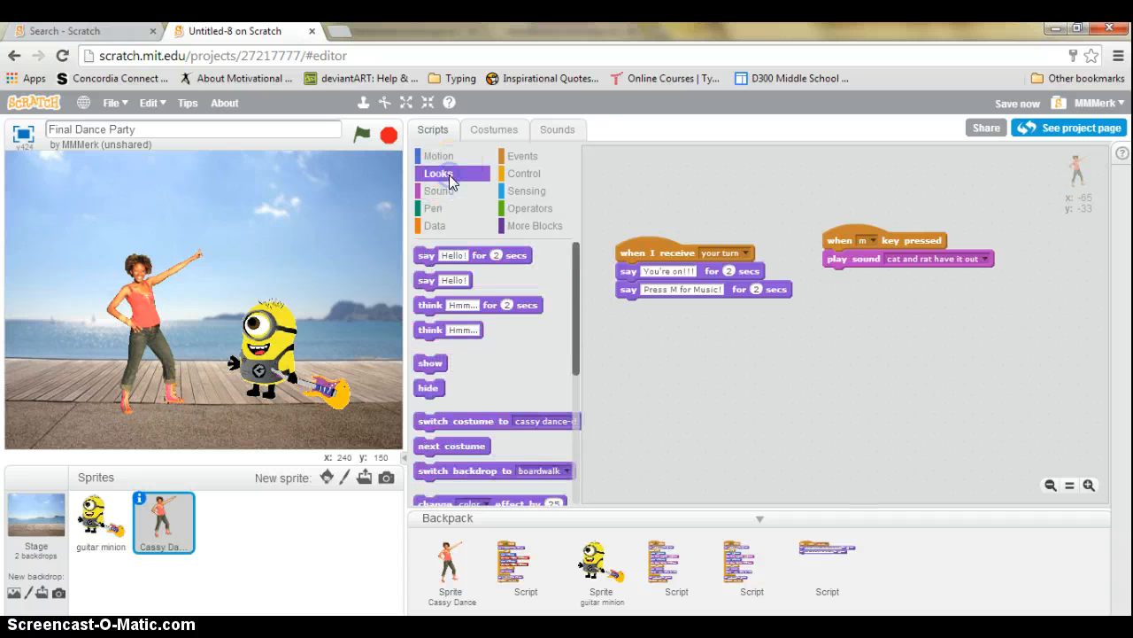
left_click(532, 174)
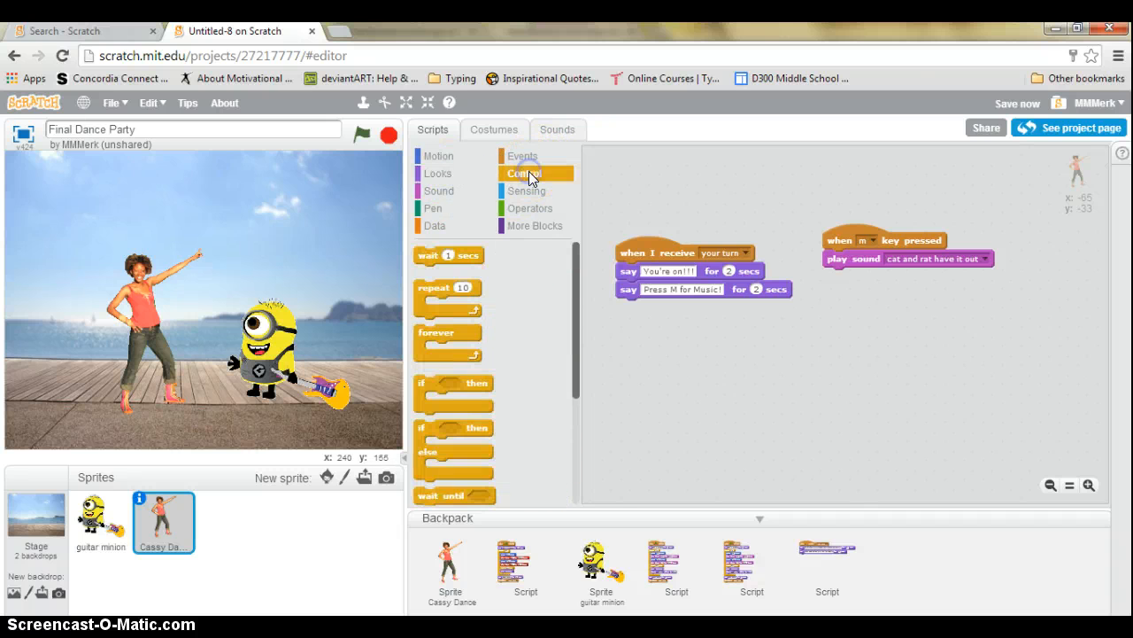
left_click_drag(428, 332, 838, 278)
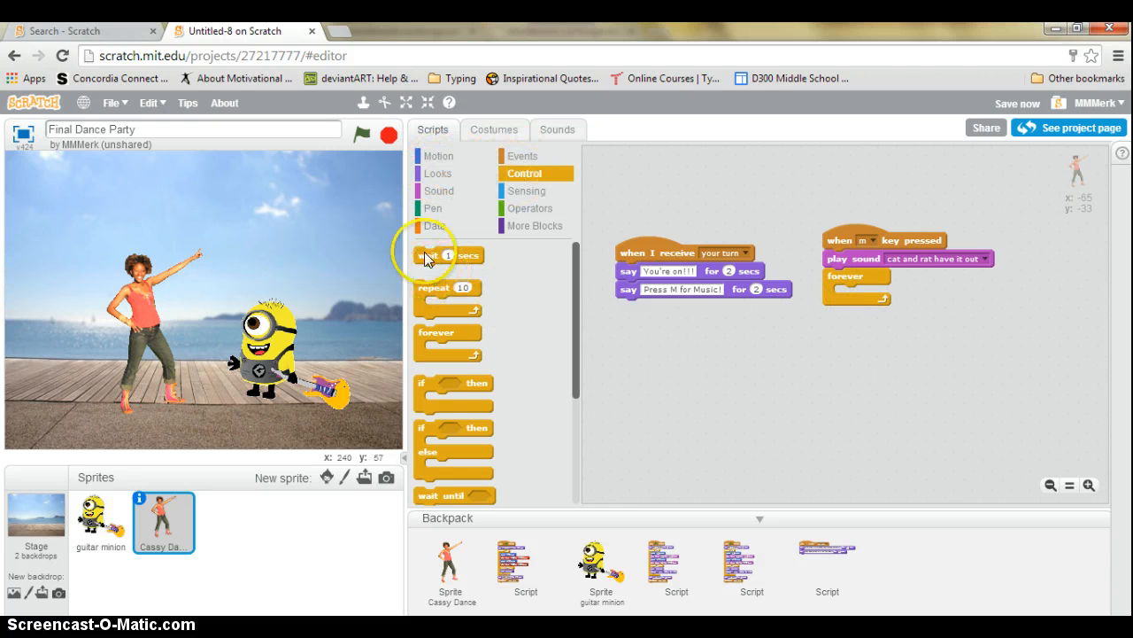
left_click_drag(426, 255, 850, 350)
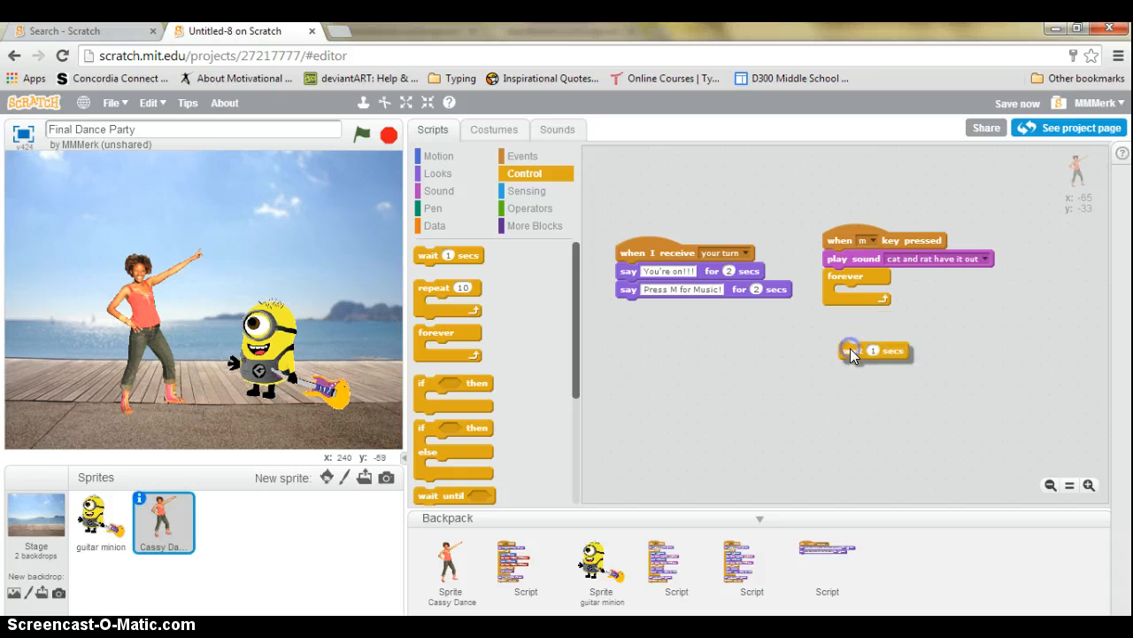
left_click(435, 175)
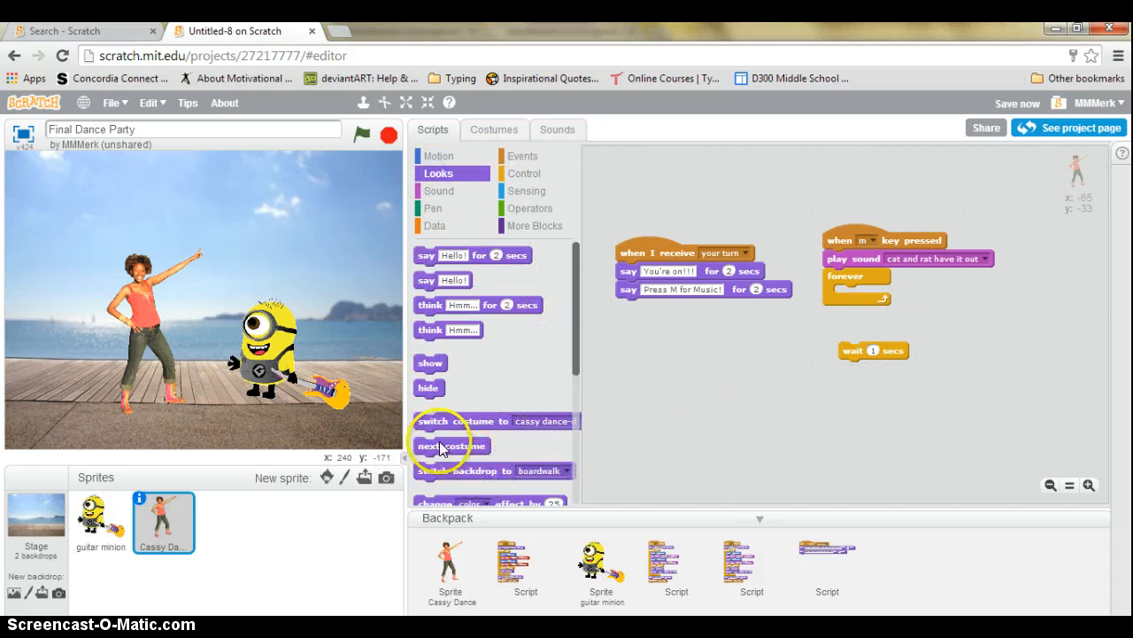
left_click_drag(443, 446, 857, 296)
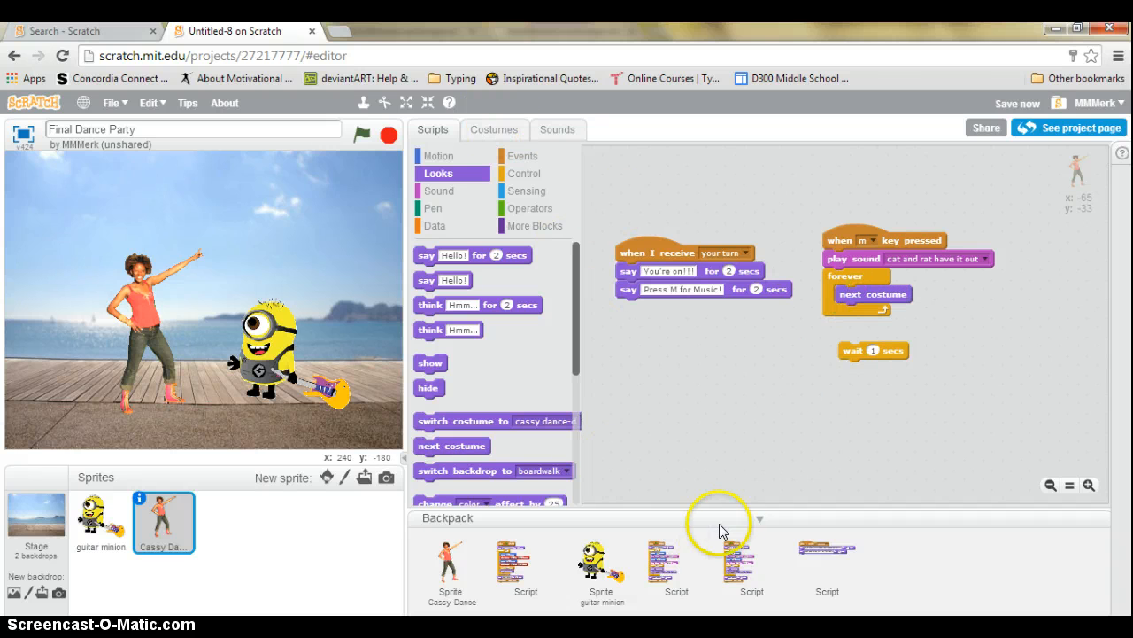
Test the script, move the wait ahead of next costume in the loop, and press M to retest
left_click(848, 241)
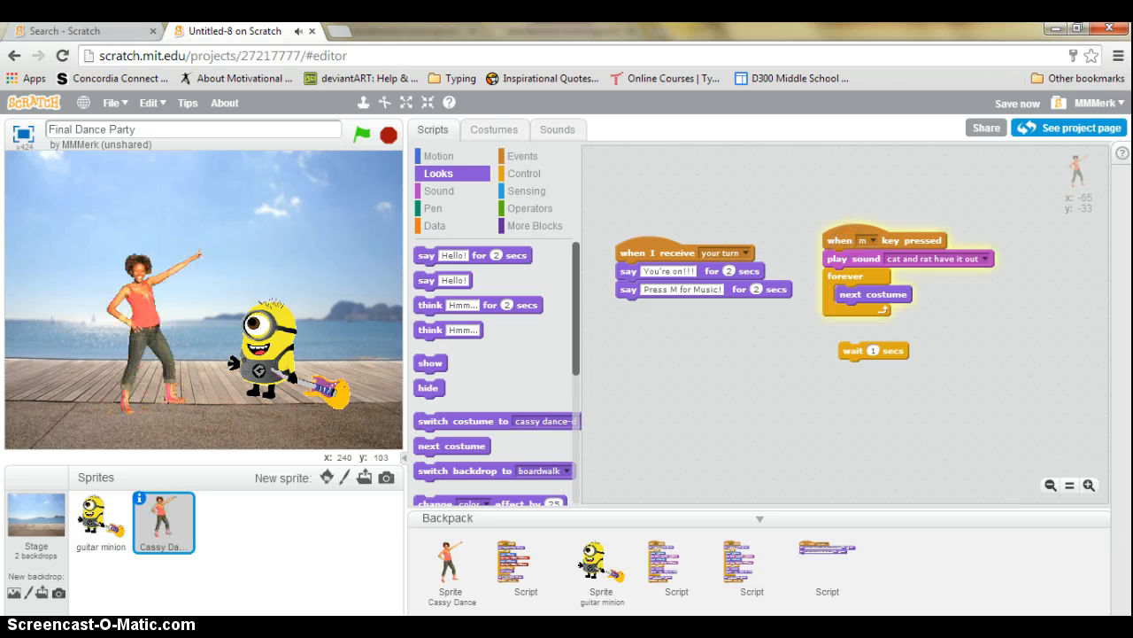
left_click(389, 135)
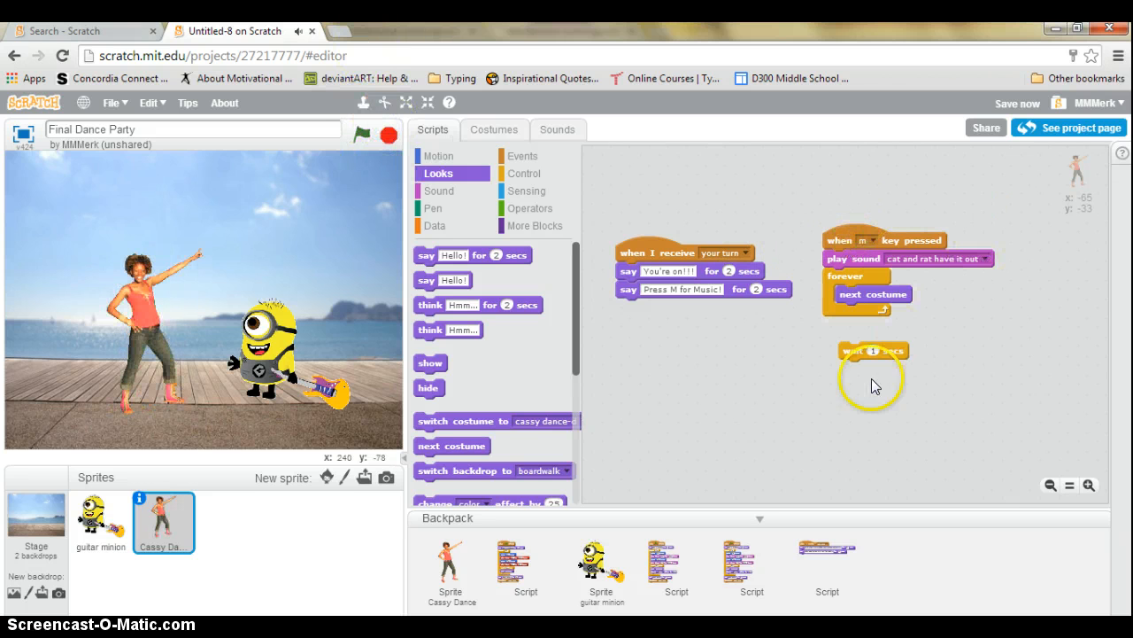
left_click_drag(846, 349, 881, 301)
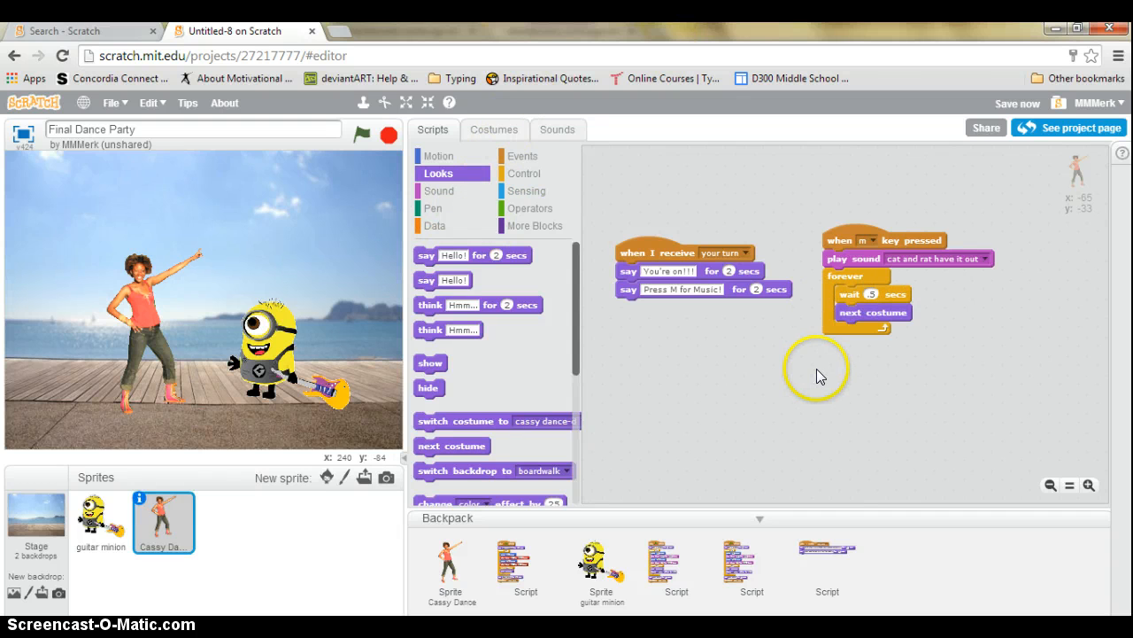
key("m")
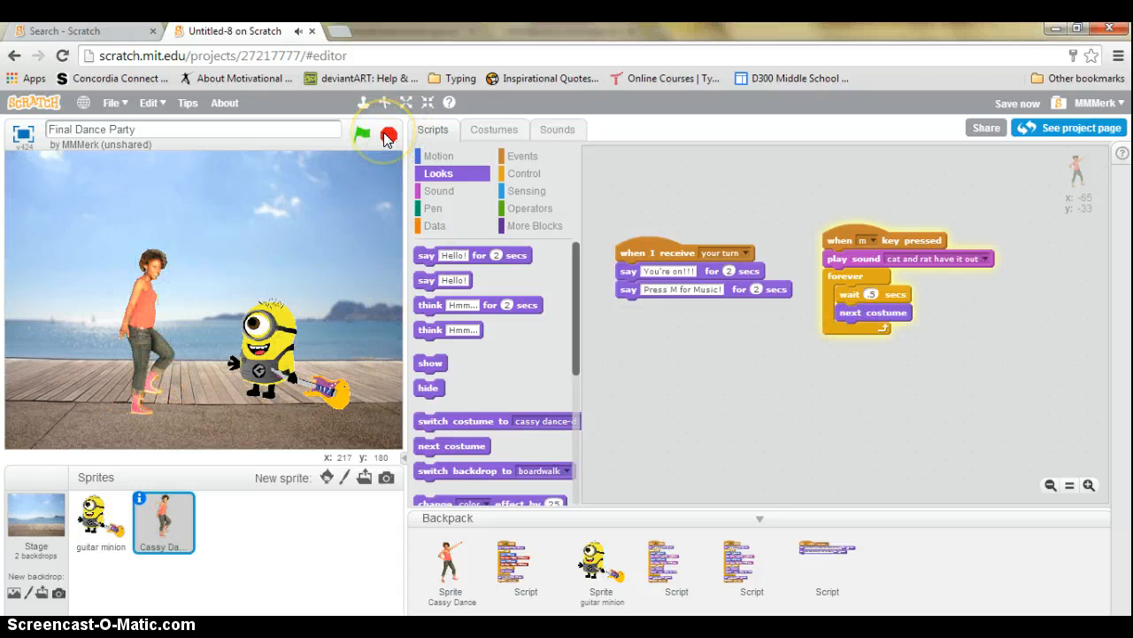
Stop the dance and drag the guitar minion's 'when m key pressed' script away, leaving its green-flag script
left_click(387, 136)
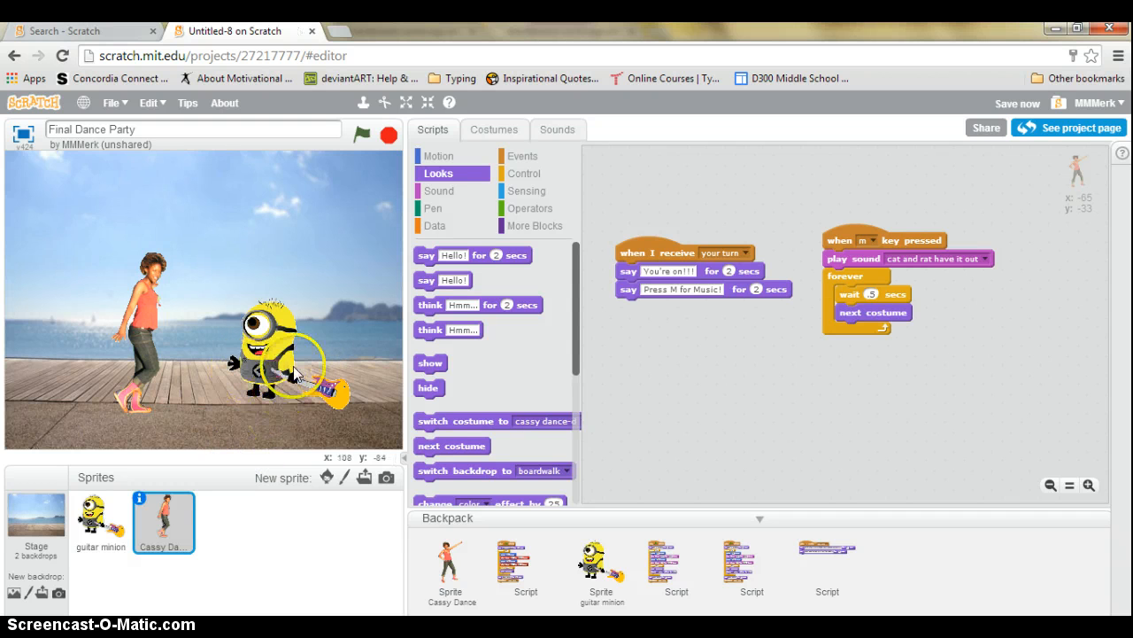
left_click(97, 518)
left_click_drag(1041, 270, 912, 266)
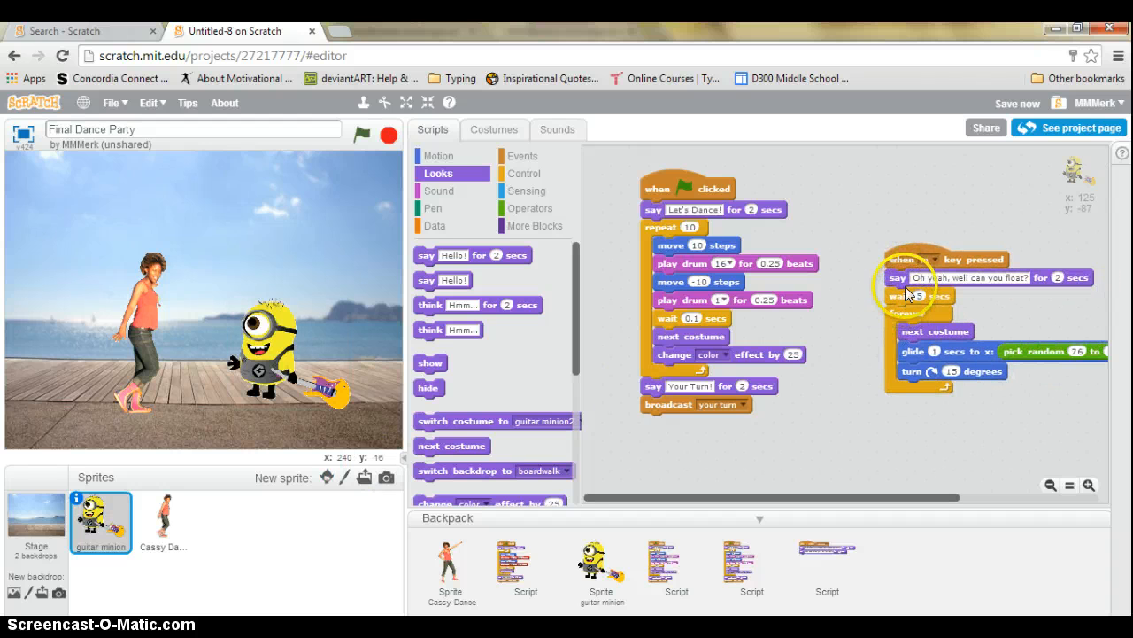
left_click_drag(910, 257, 436, 333)
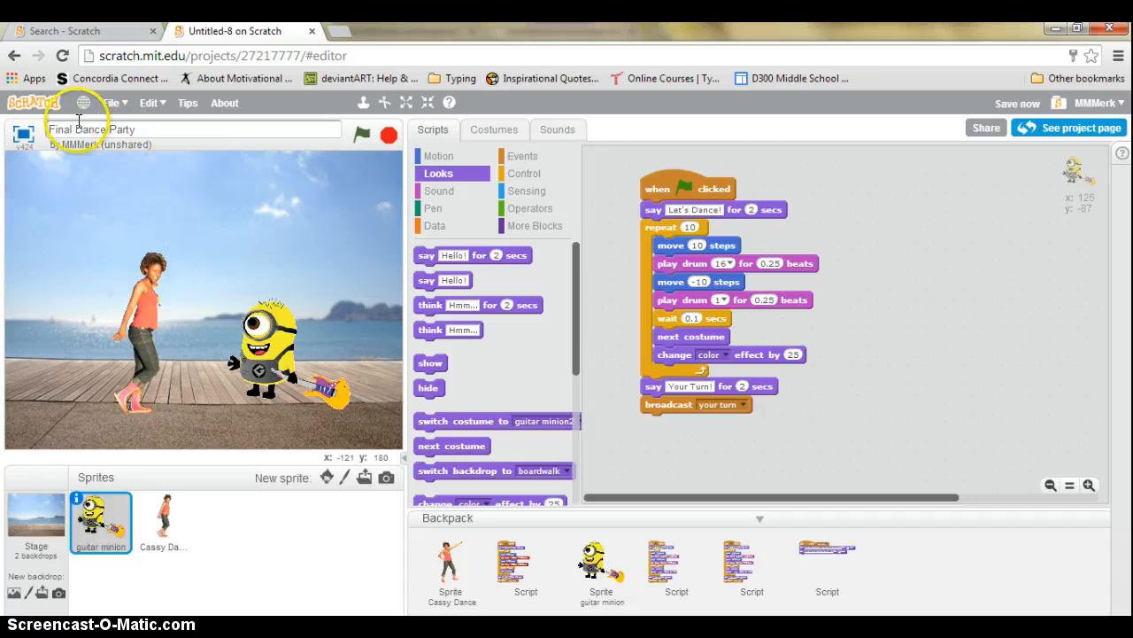
Save Final Dance Party via the Scratch logo, reach the home page, and click the Search box
left_click(37, 105)
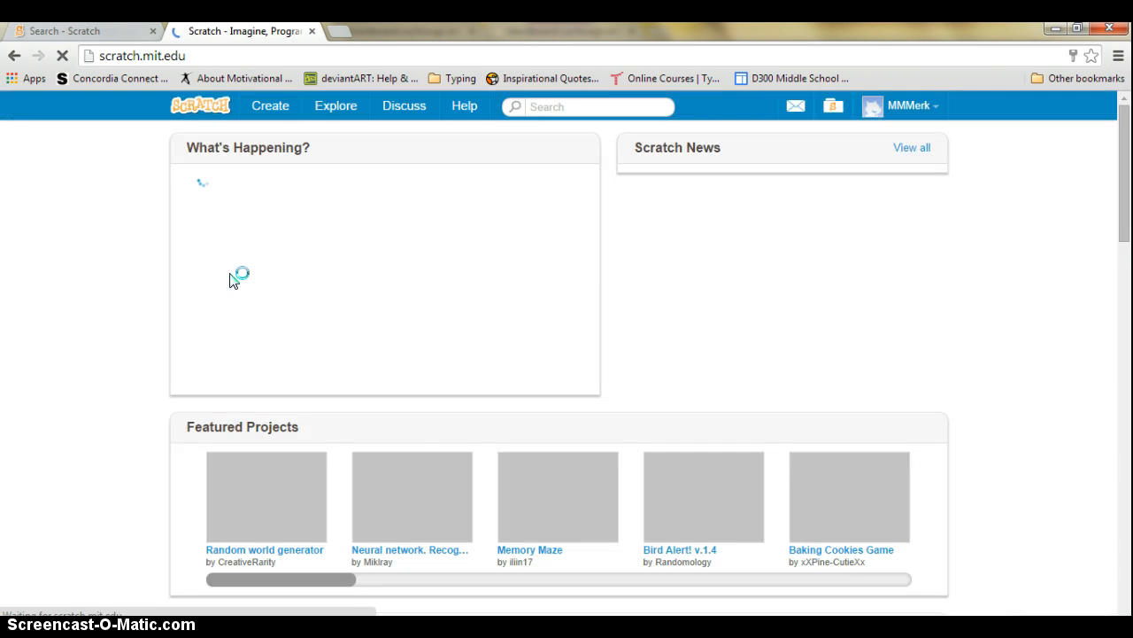
left_click(97, 277)
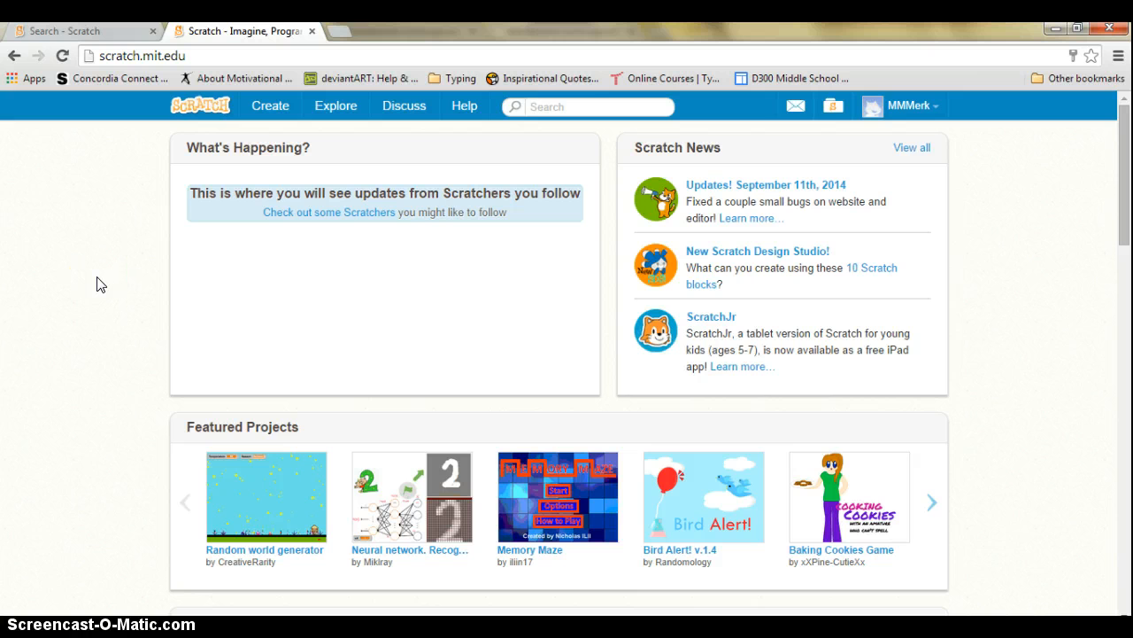
left_click(575, 105)
left_click(453, 171)
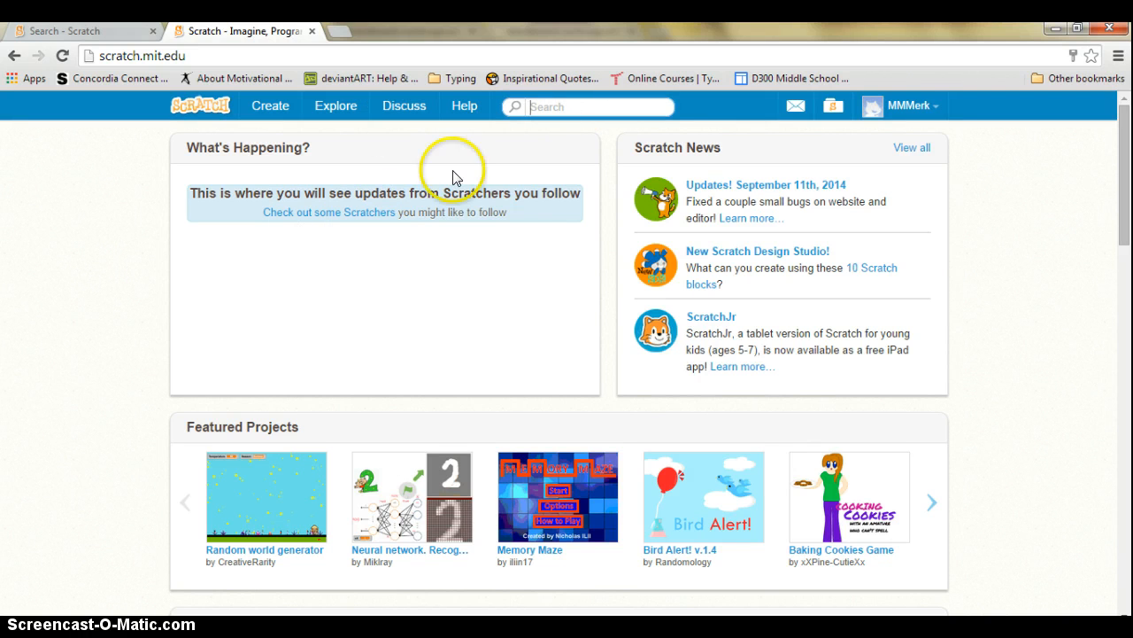
left_click(11, 499)
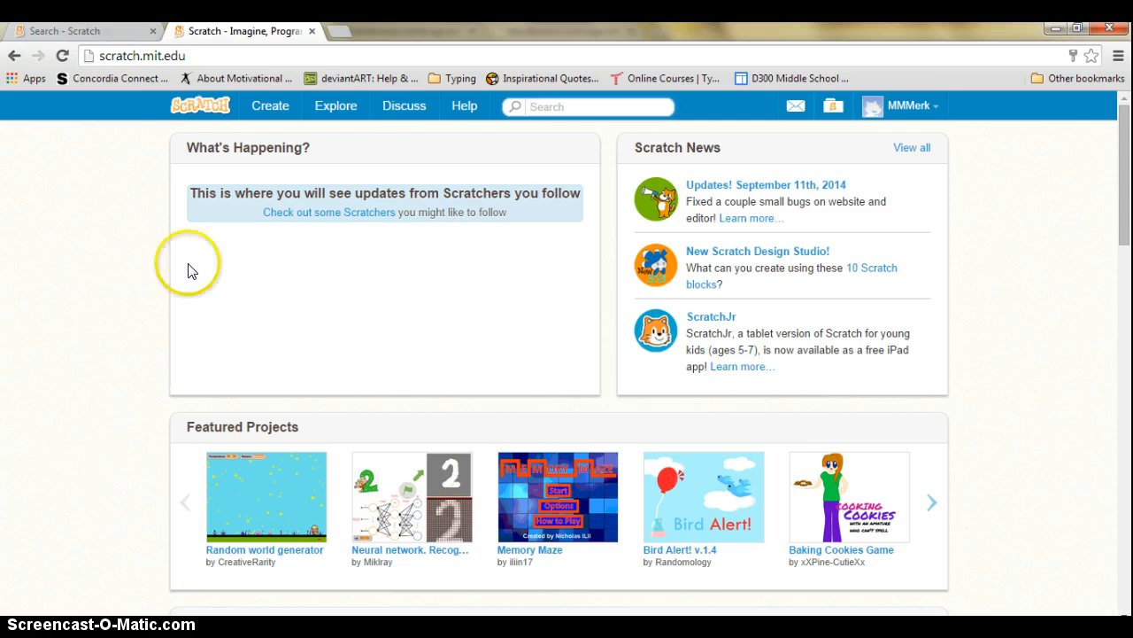
Load merkzone.com in a new tab, open Classes > 21st Century Multimedia > SCRATCH-Dance, then return to Scratch's search results
left_click(337, 34)
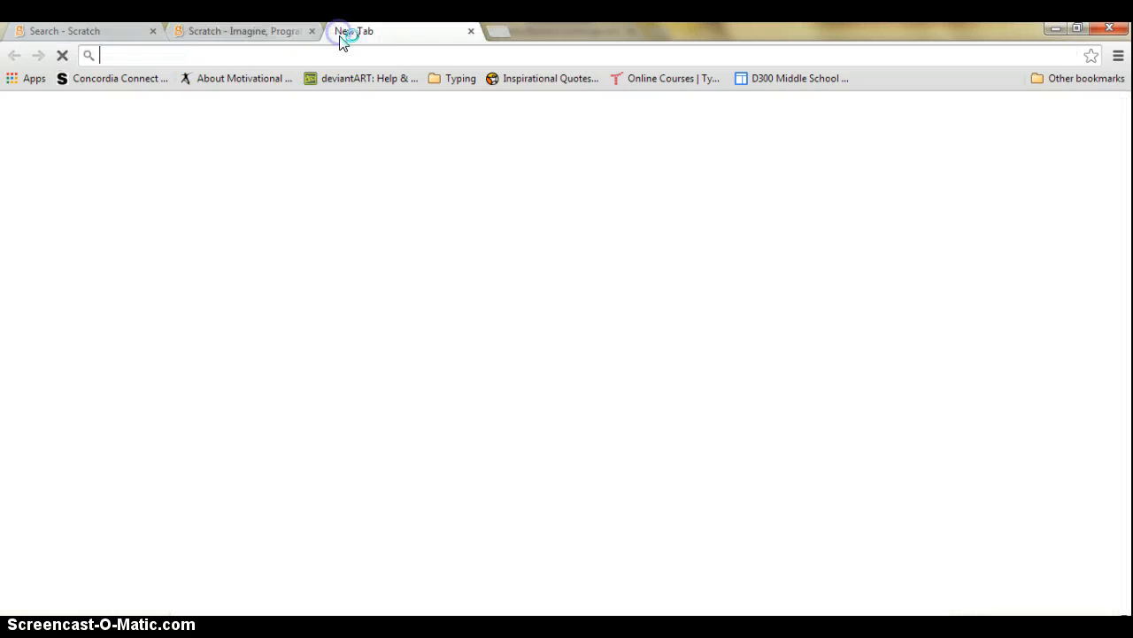
type("merk")
key("Return")
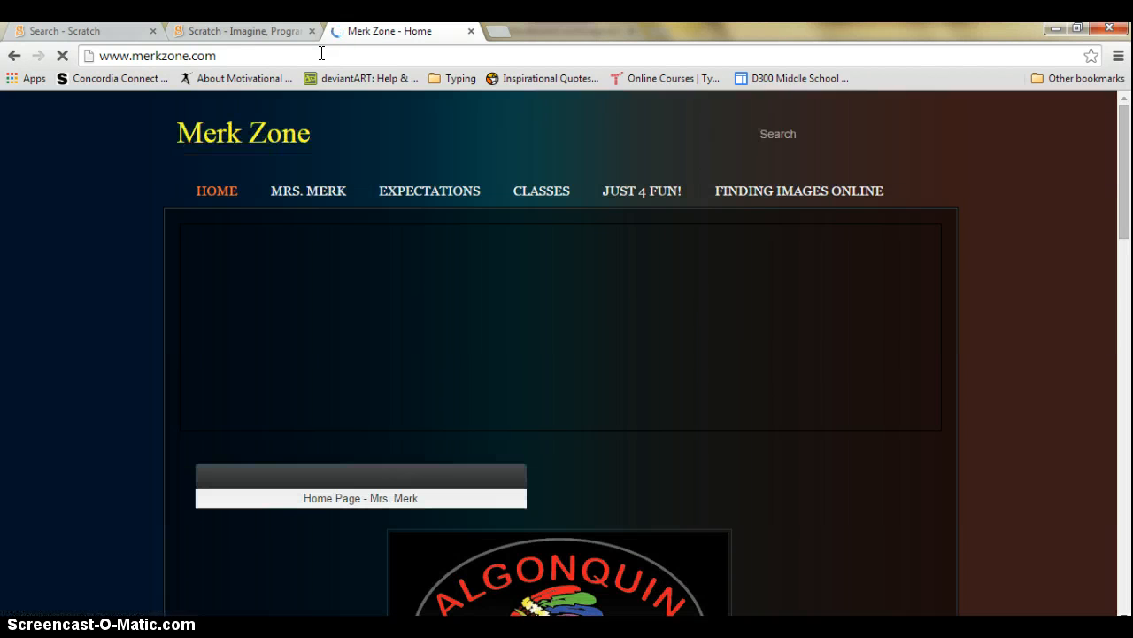
mouse_move(542, 193)
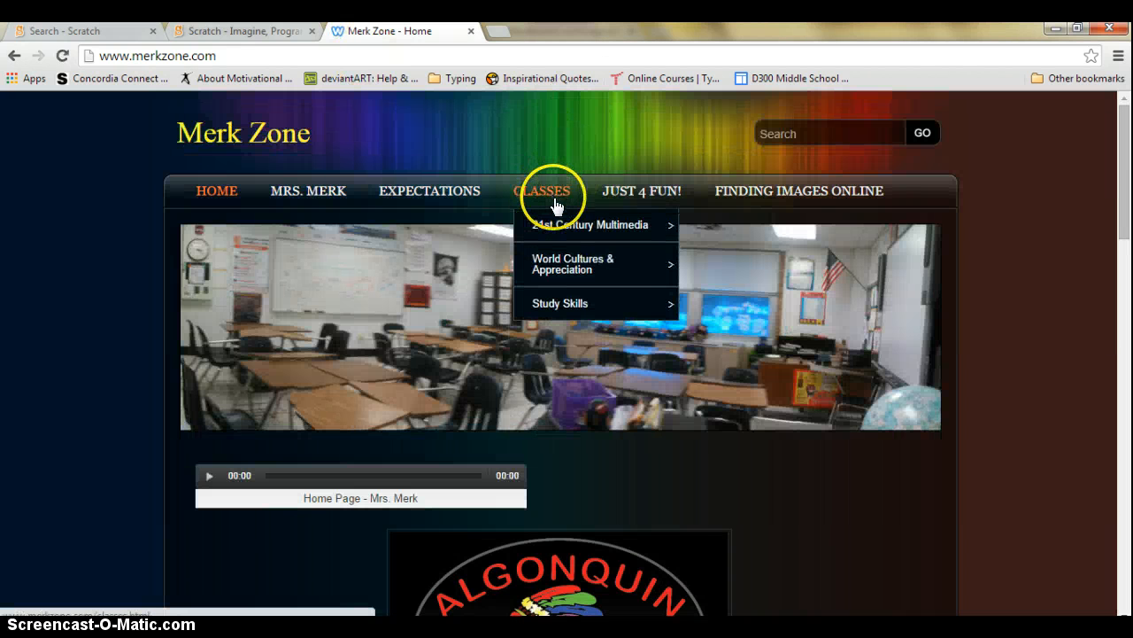
mouse_move(563, 226)
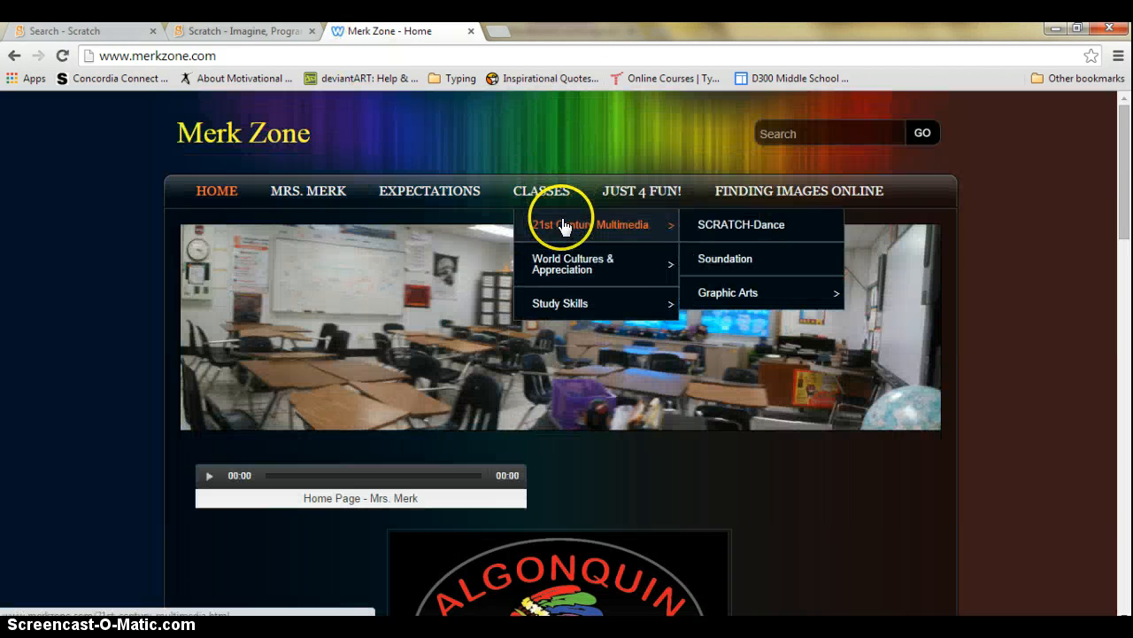
left_click(723, 228)
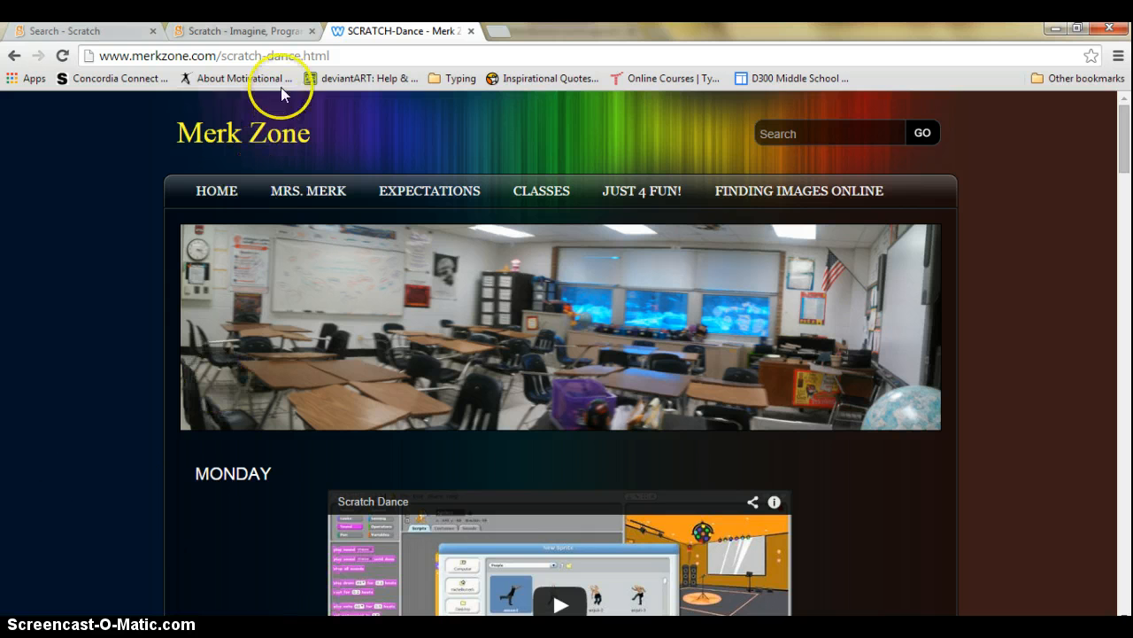
left_click(120, 35)
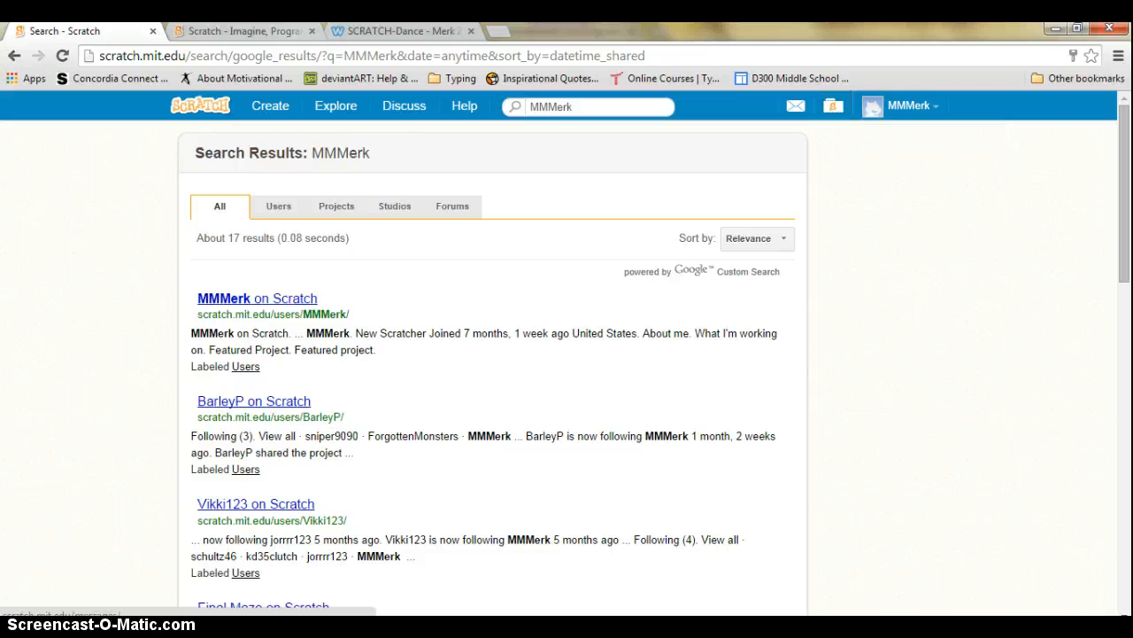
Check the SCRATCH-Dance tab again, then open Final Dance Party from the My Stuff project list
left_click(378, 34)
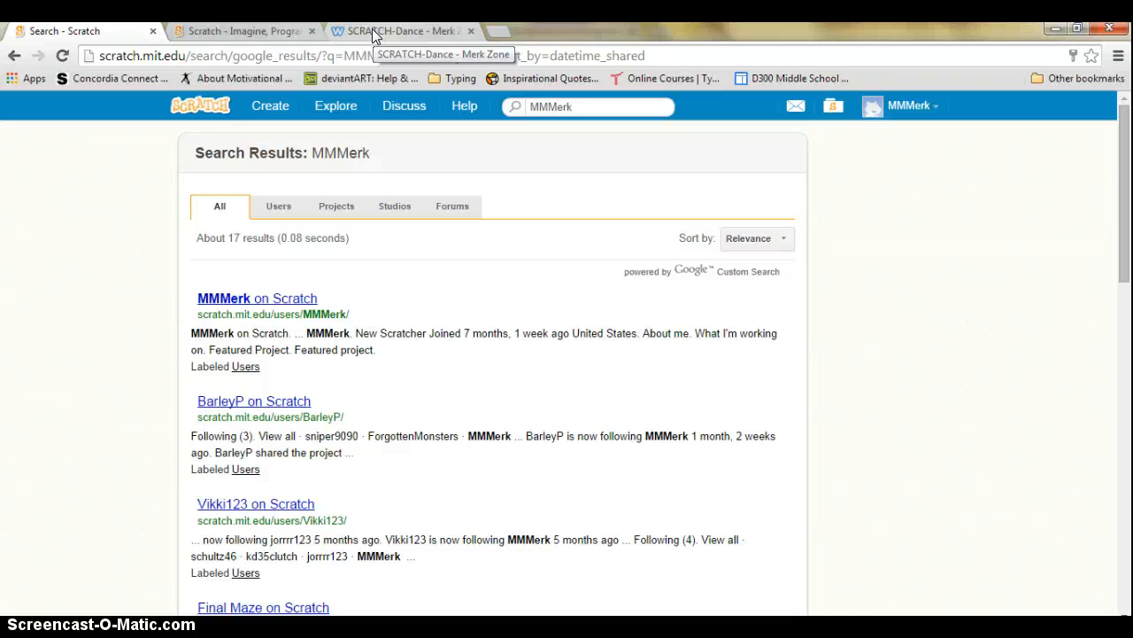
left_click(372, 34)
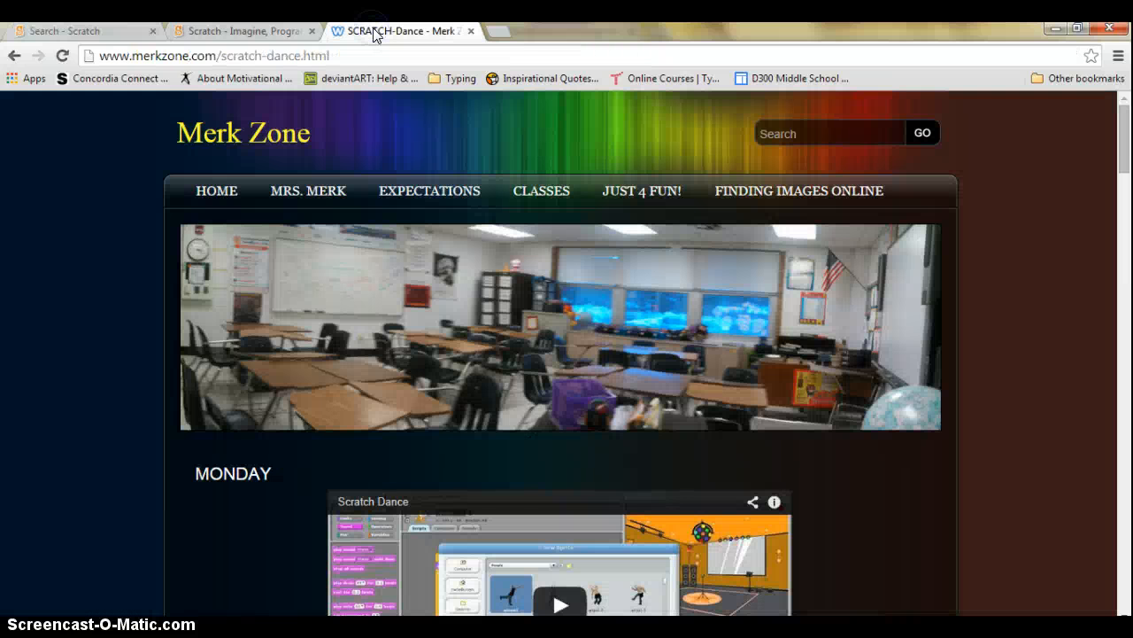
left_click(120, 31)
left_click(833, 107)
left_click(1012, 278)
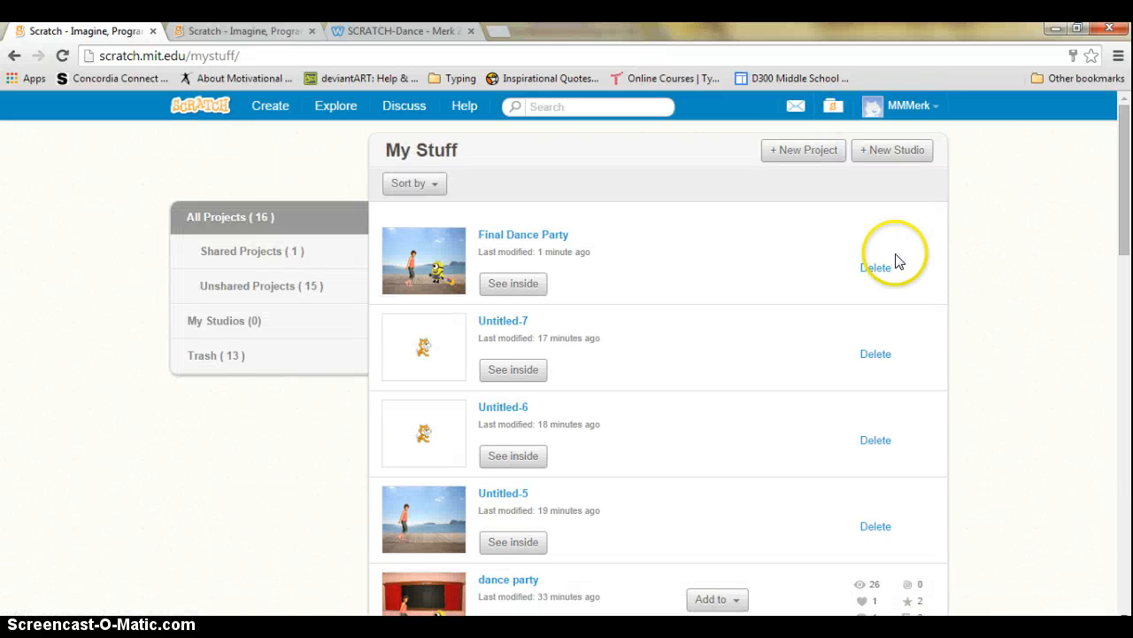
left_click(521, 235)
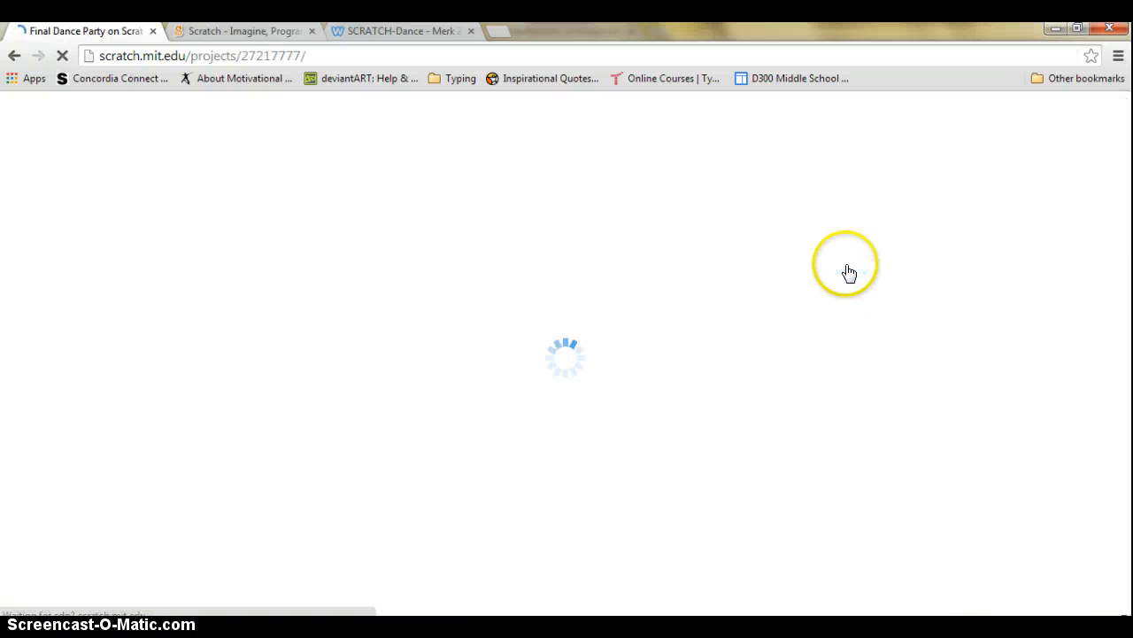